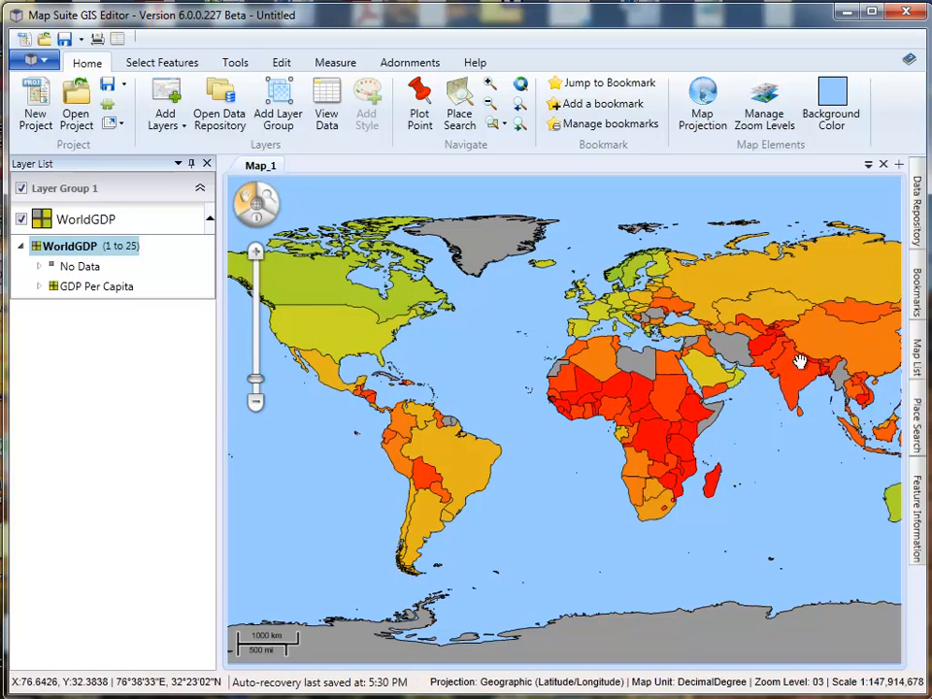
- Review the GDP Per Capita class breaks in the WorldGDP layer's legend
click(40, 286)
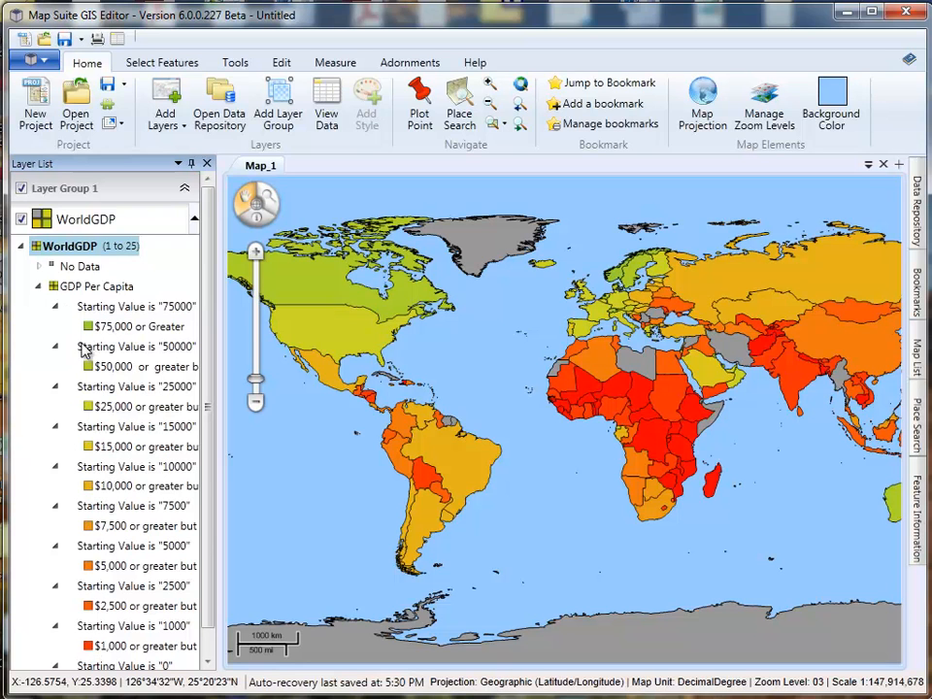
click(39, 288)
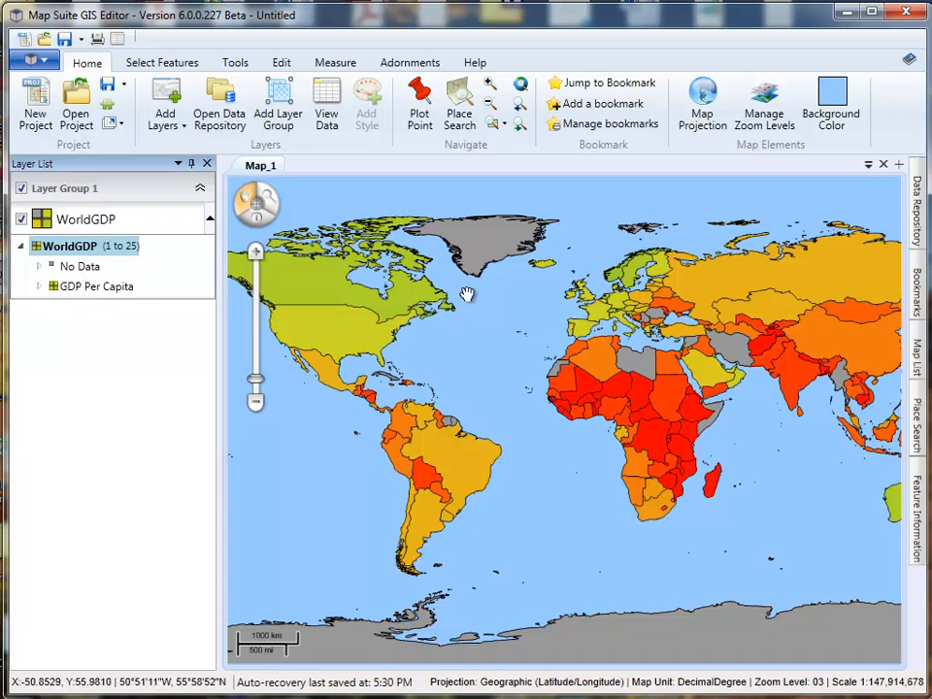
mouse_move(656, 417)
mouse_down()
mouse_move(589, 417)
mouse_move(648, 429)
mouse_up()
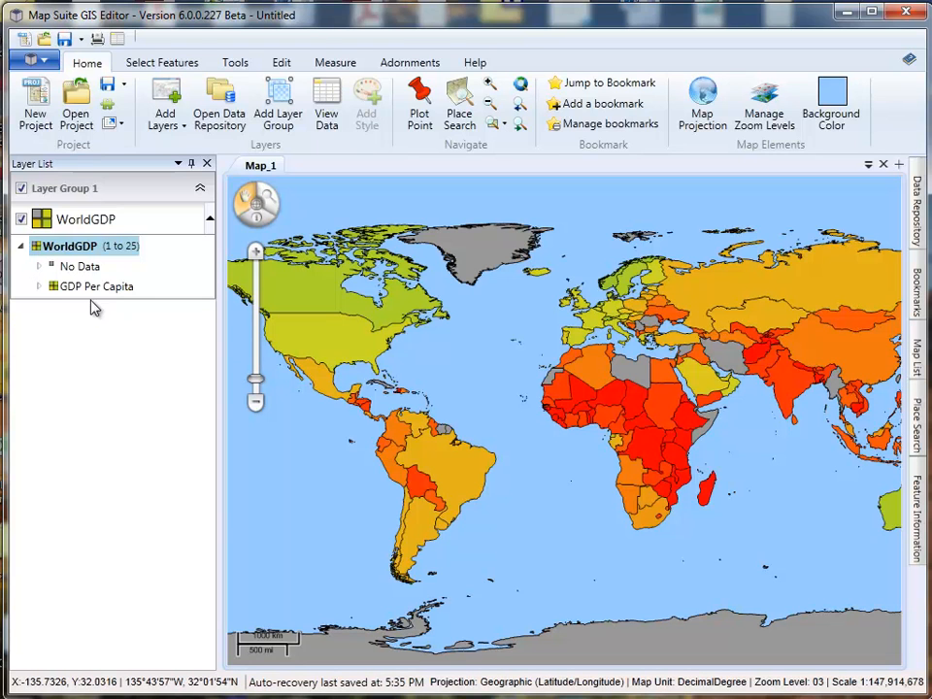
- Add a label style to the WorldGDP layer and name it Country Name
click(21, 249)
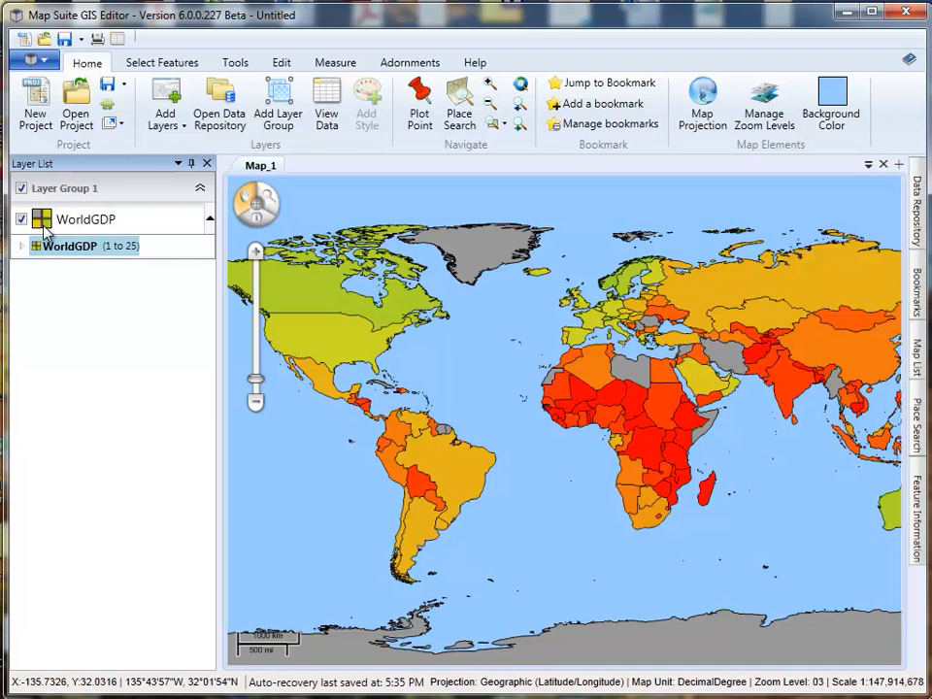
click(44, 222)
right_click(45, 222)
mouse_move(98, 435)
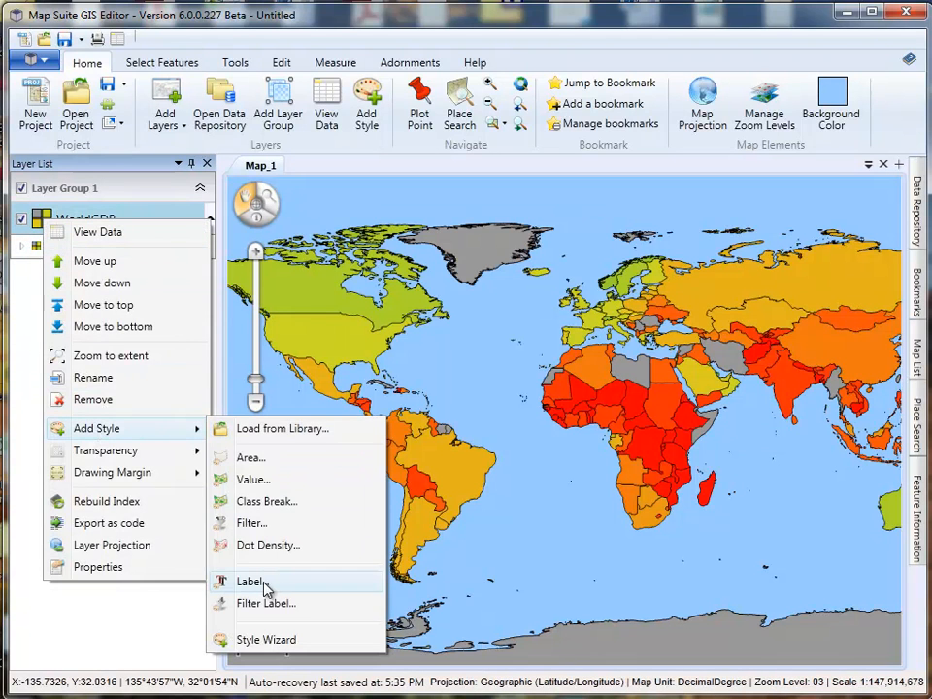
click(251, 582)
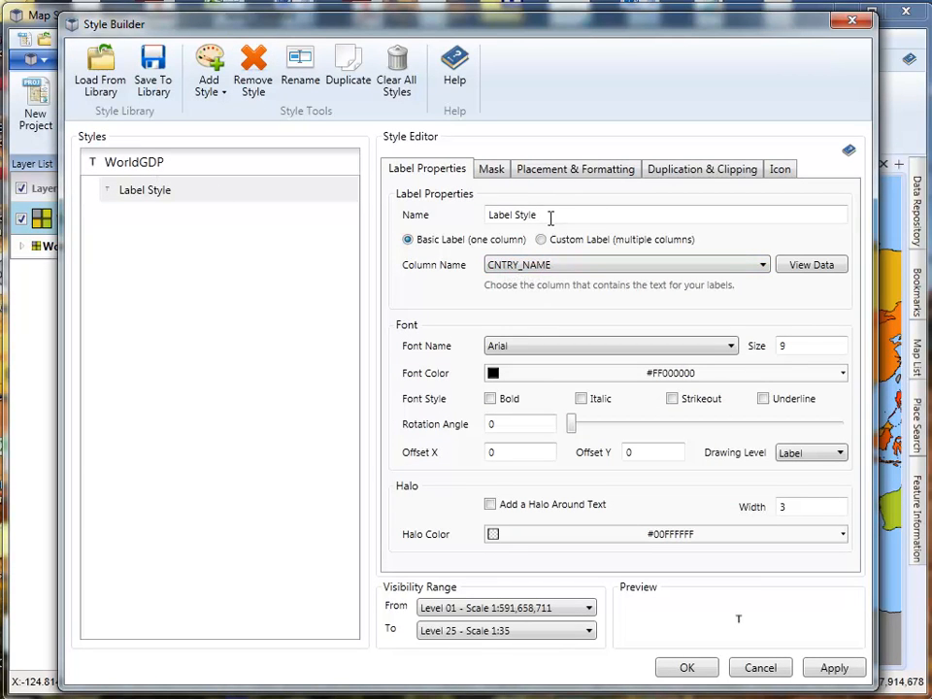
drag(550, 219, 435, 222)
text(Country Name)
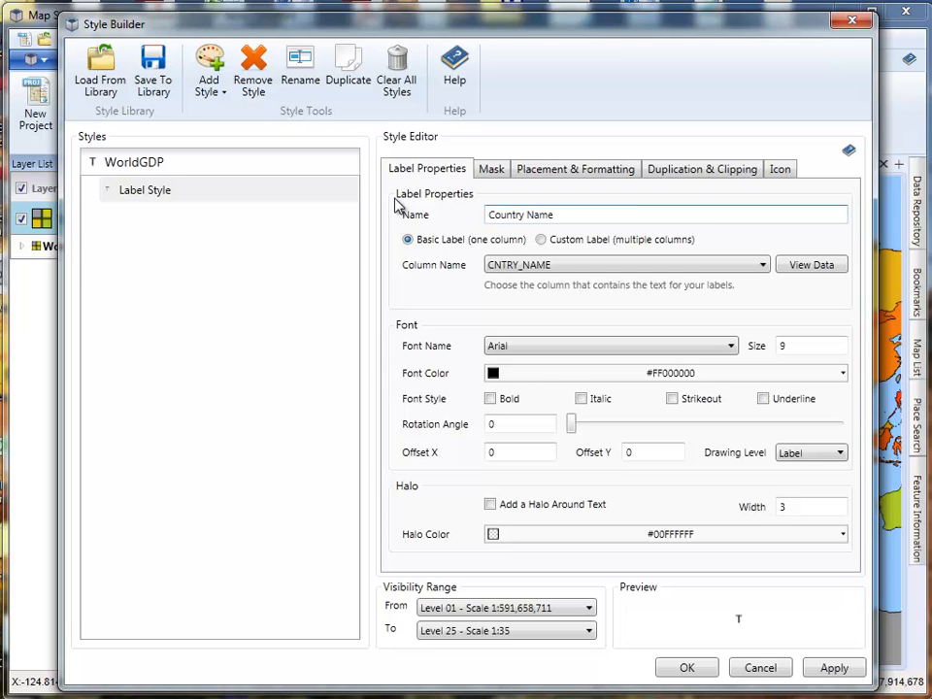
- Label by the CNTRY_NAME column, add a halo around the text, and accept the new label style
click(573, 268)
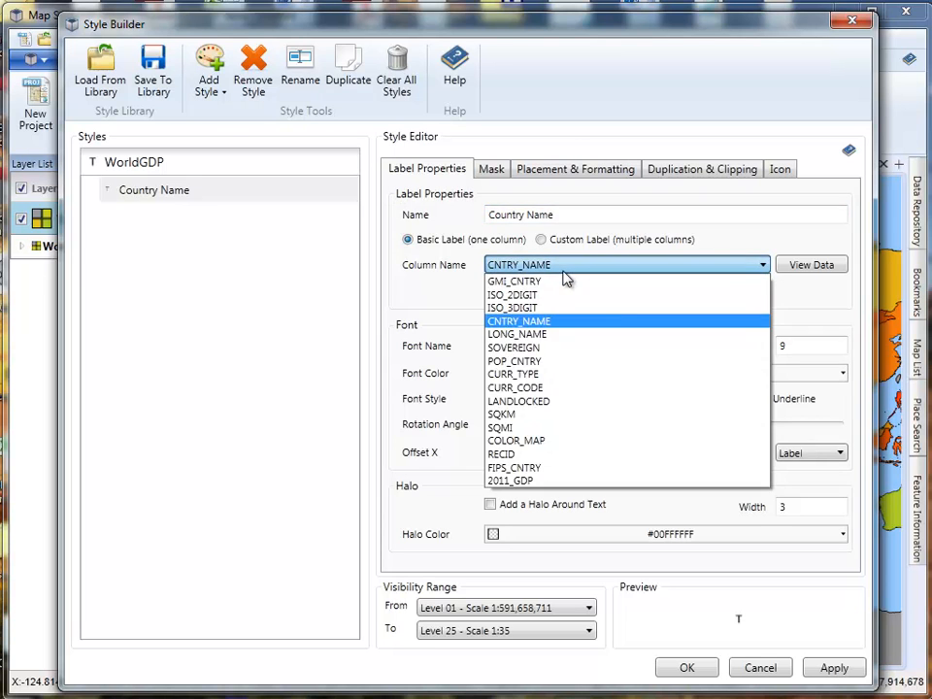
click(534, 325)
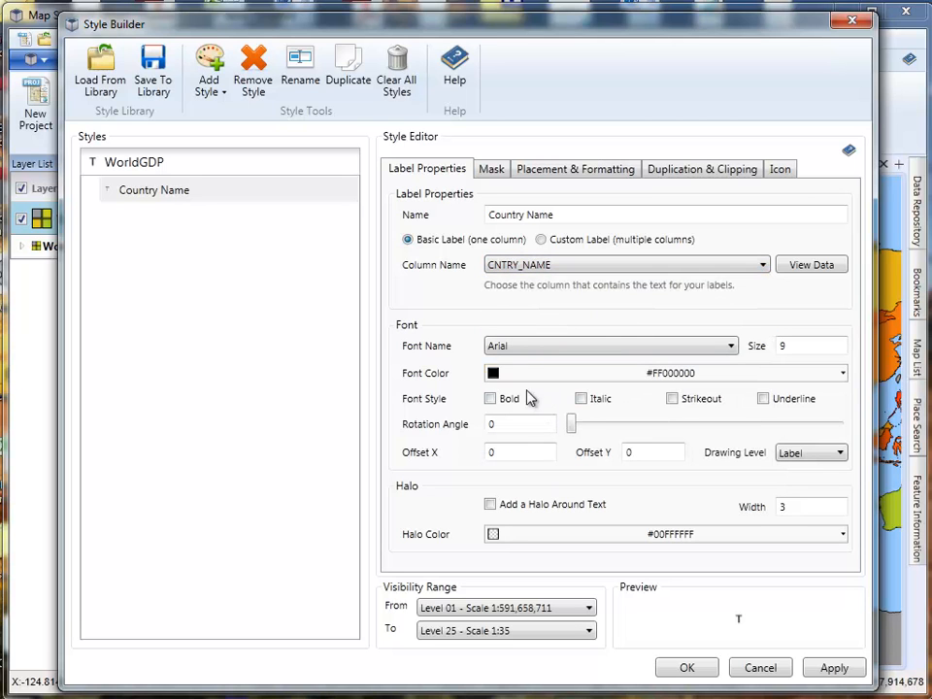
click(491, 505)
click(691, 670)
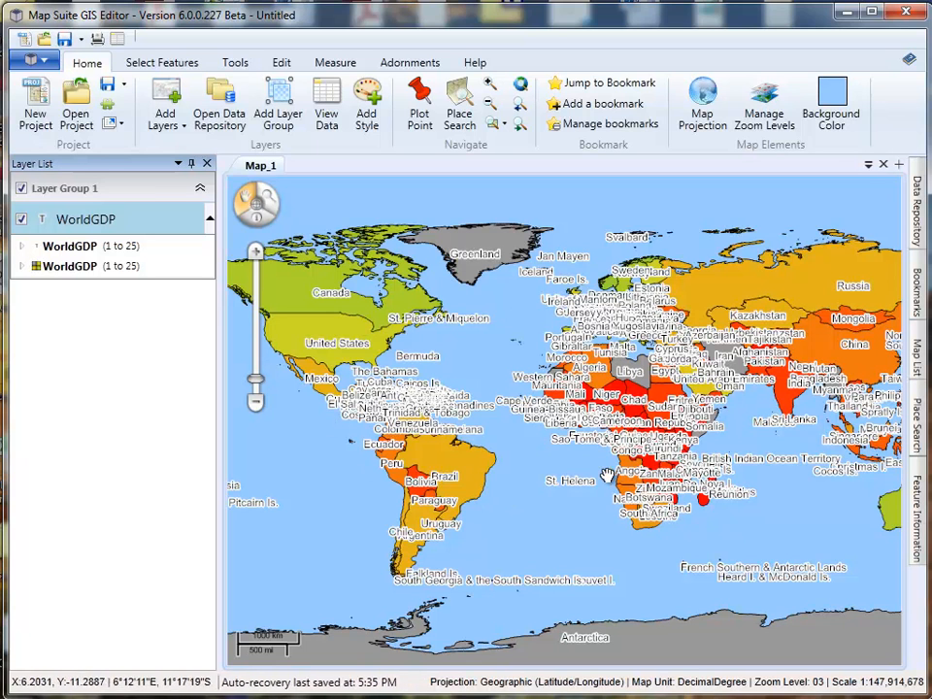
- Set the Country Name style to only draw labels that fit entirely within the area boundary
click(22, 248)
double_click(83, 268)
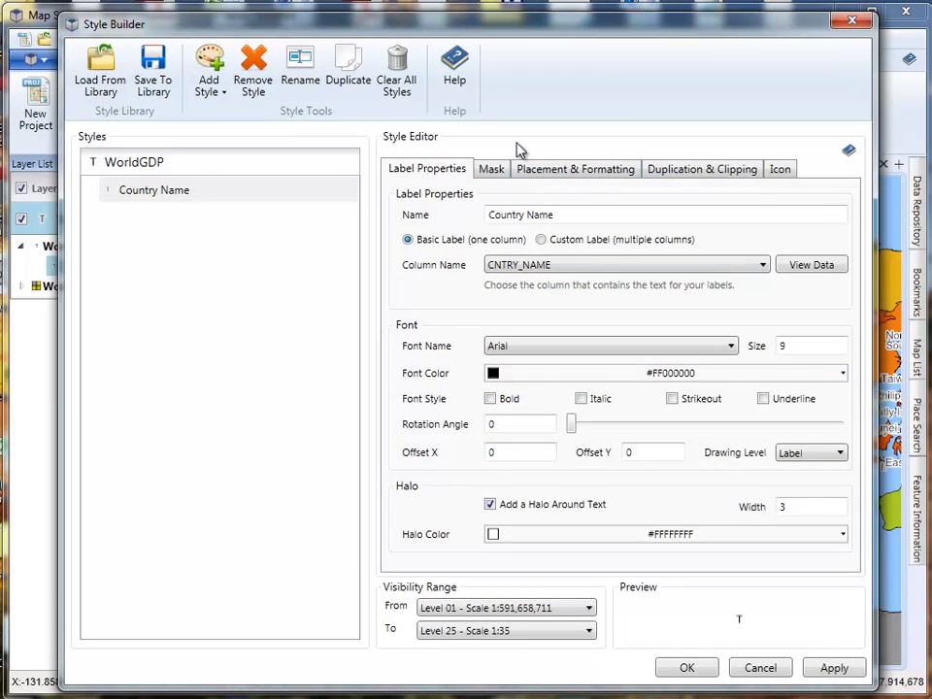
click(588, 173)
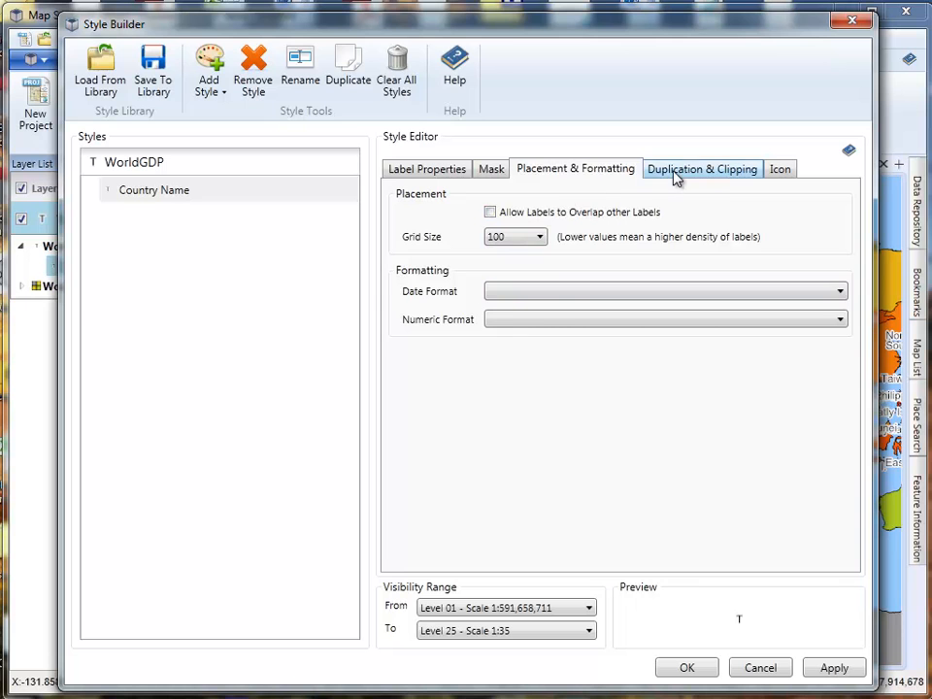
click(677, 175)
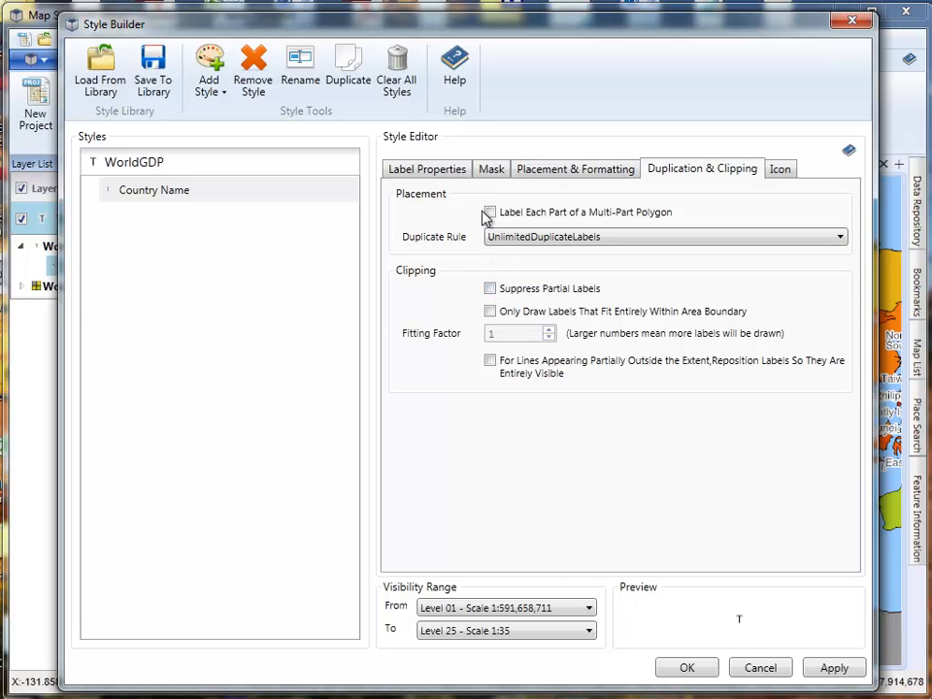
click(491, 312)
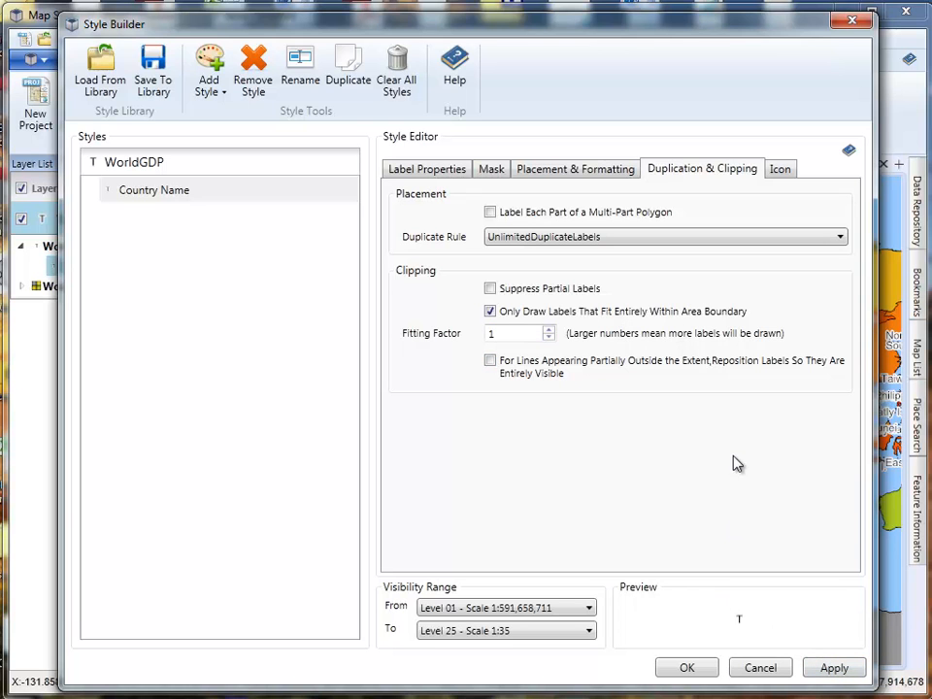
click(833, 670)
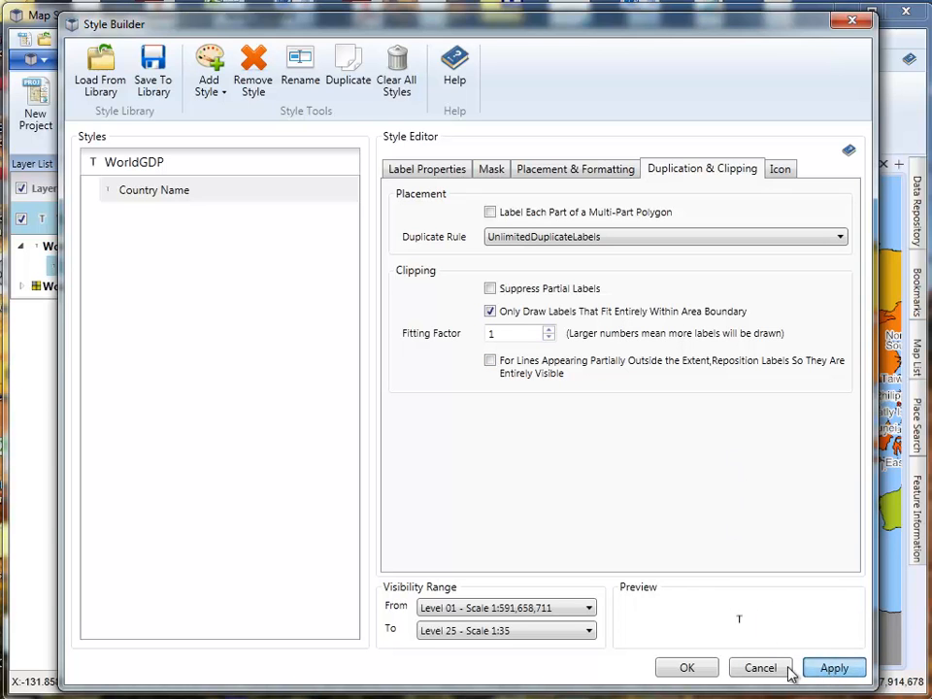
click(688, 669)
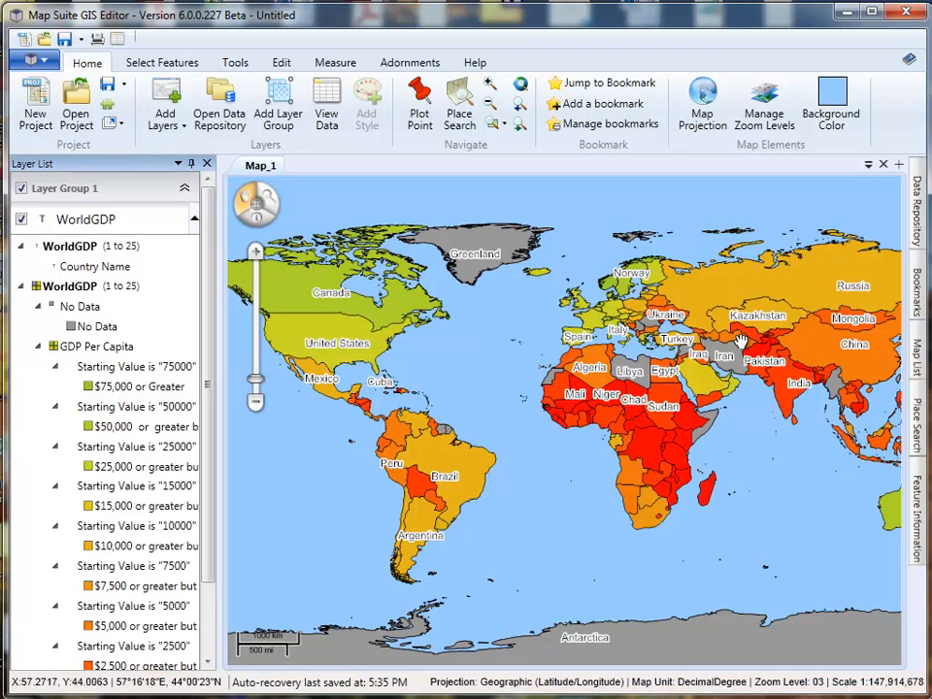
- Examine which country labels are drawn at different zoom levels, from the world view down to Guyana and Suriname
drag(673, 385, 690, 390)
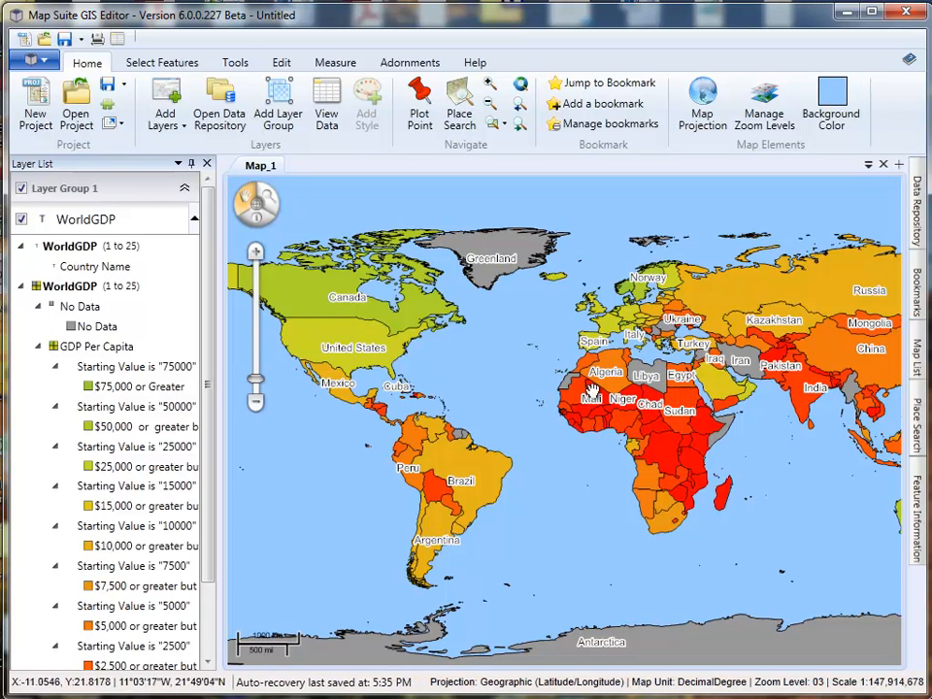
drag(621, 383, 602, 389)
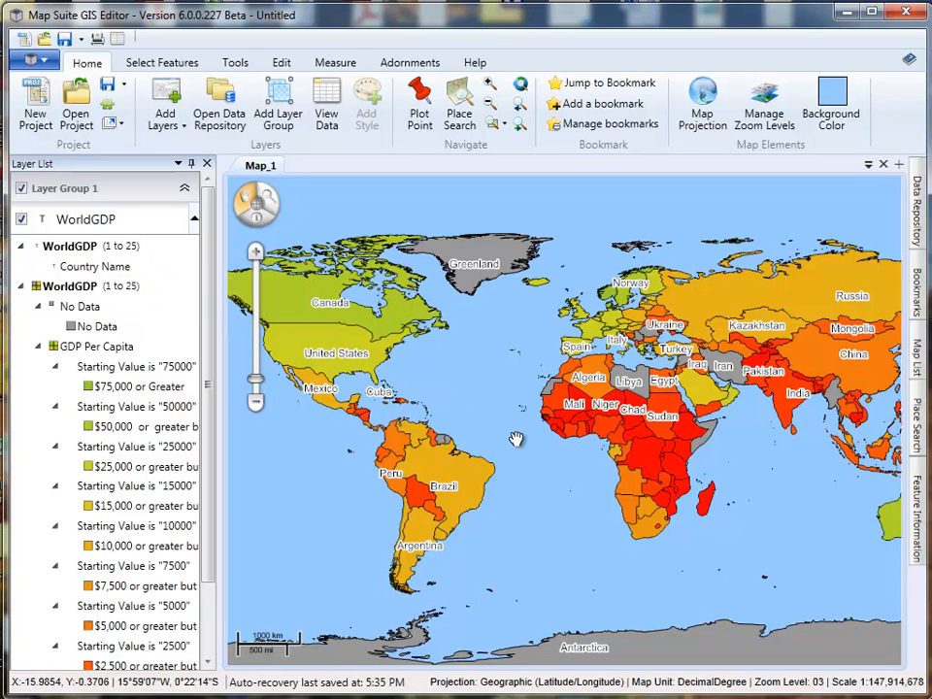
drag(397, 372, 481, 372)
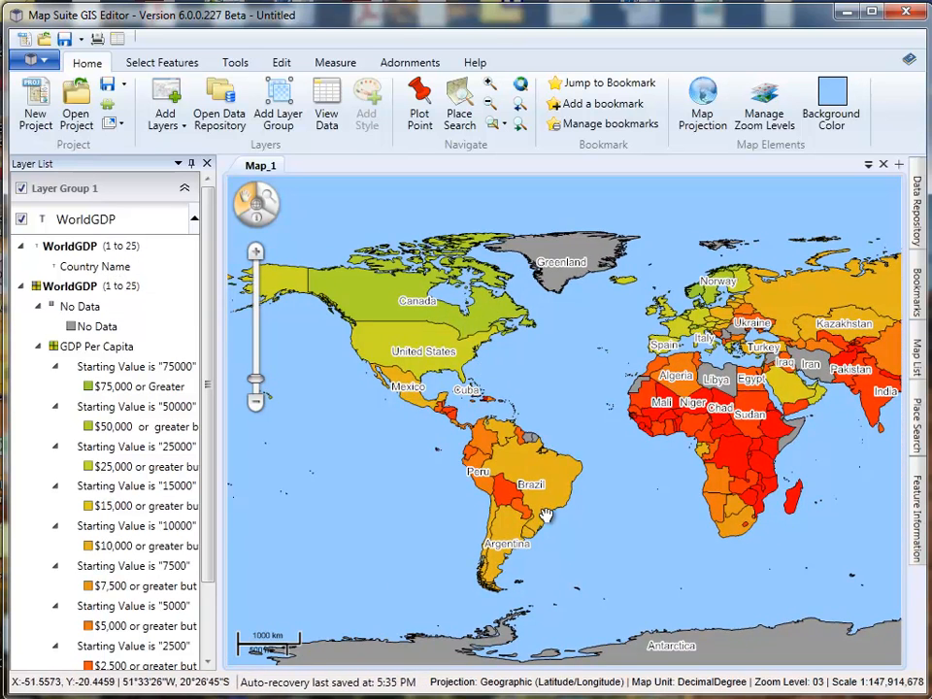
scroll(498, 451, up, 1)
scroll(497, 451, up, 2)
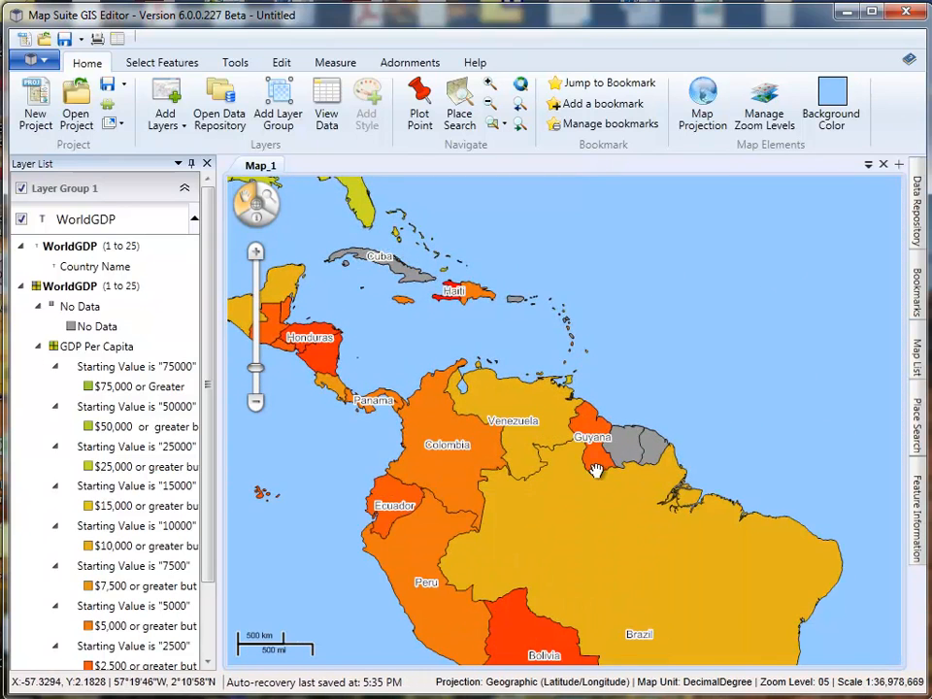
scroll(592, 476, up, 2)
scroll(573, 444, up, 1)
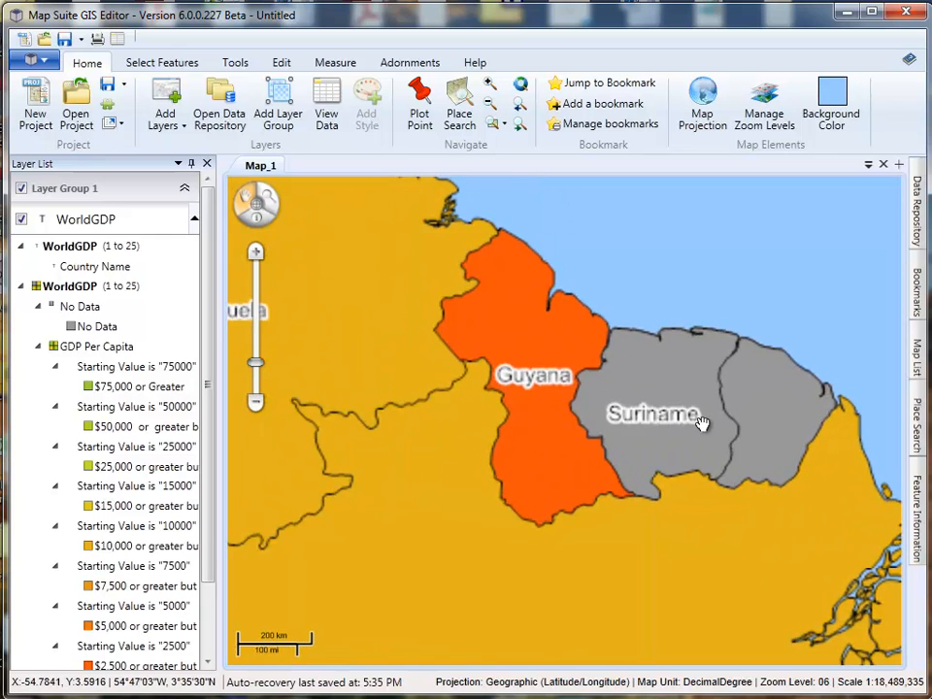
scroll(654, 415, up, 1)
scroll(592, 409, down, 1)
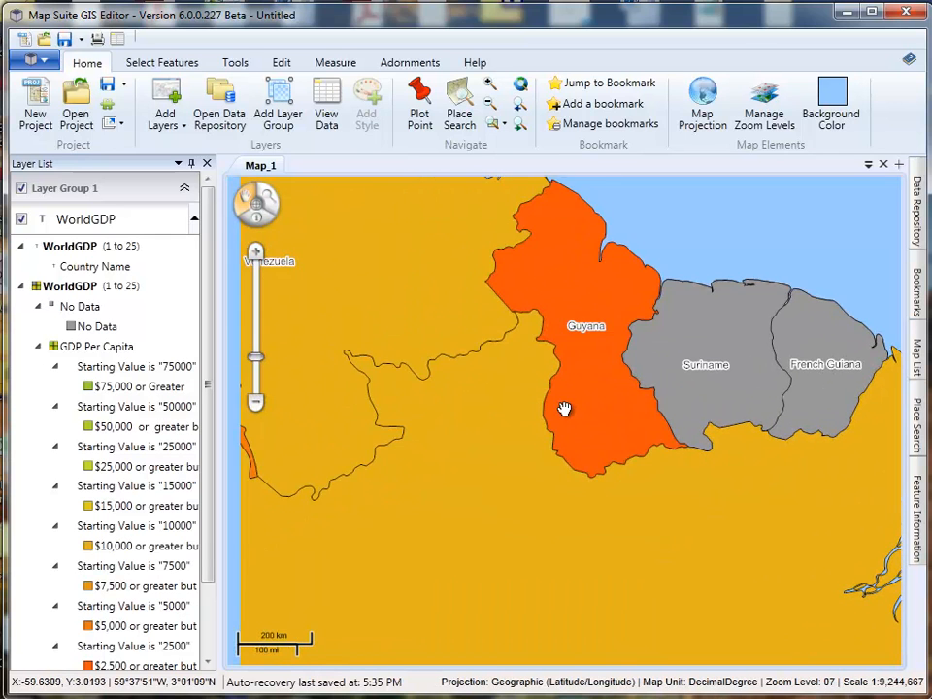
scroll(507, 416, down, 2)
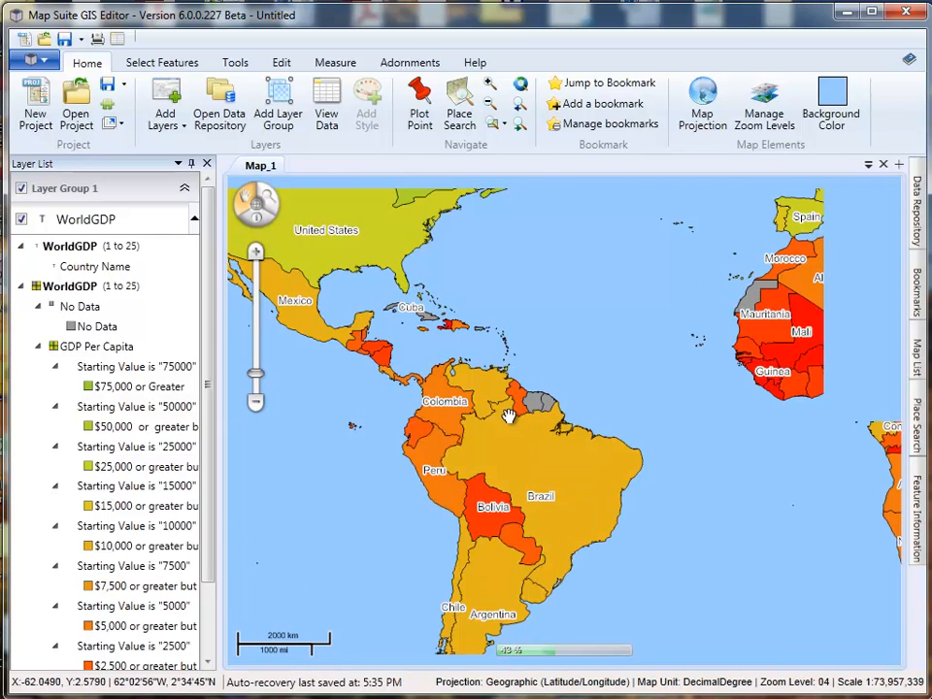
drag(548, 439, 506, 469)
scroll(506, 469, down, 1)
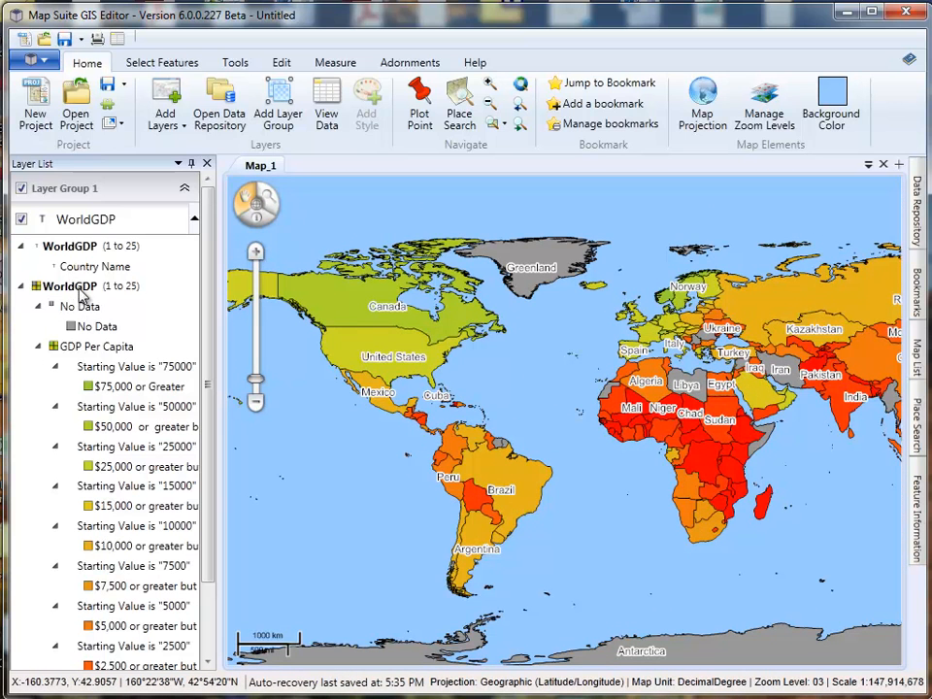
- Set the halo width of the Country Name label style to 2
click(23, 288)
double_click(92, 268)
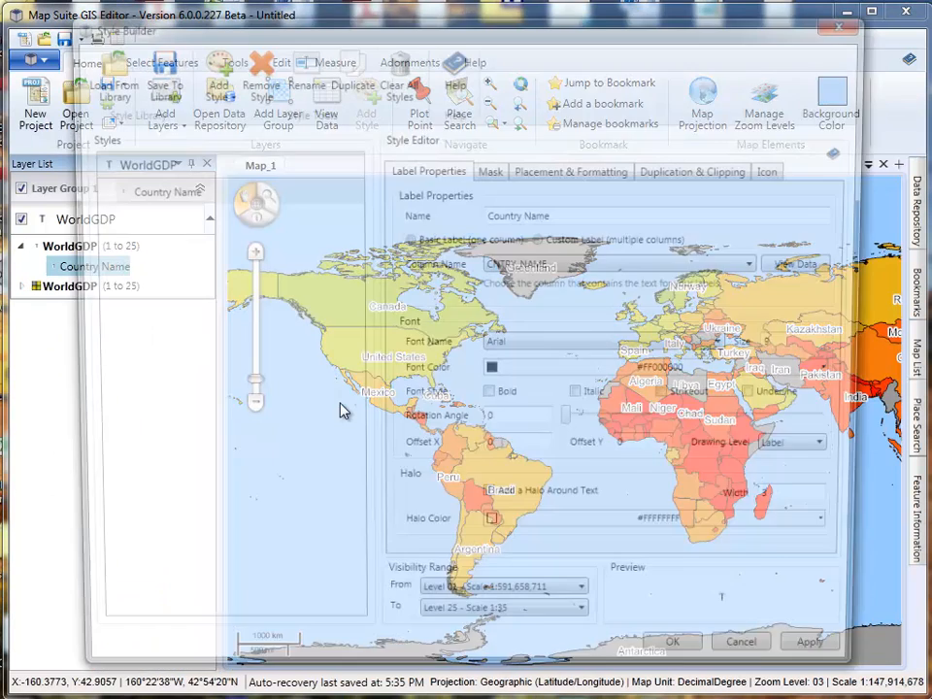
double_click(794, 506)
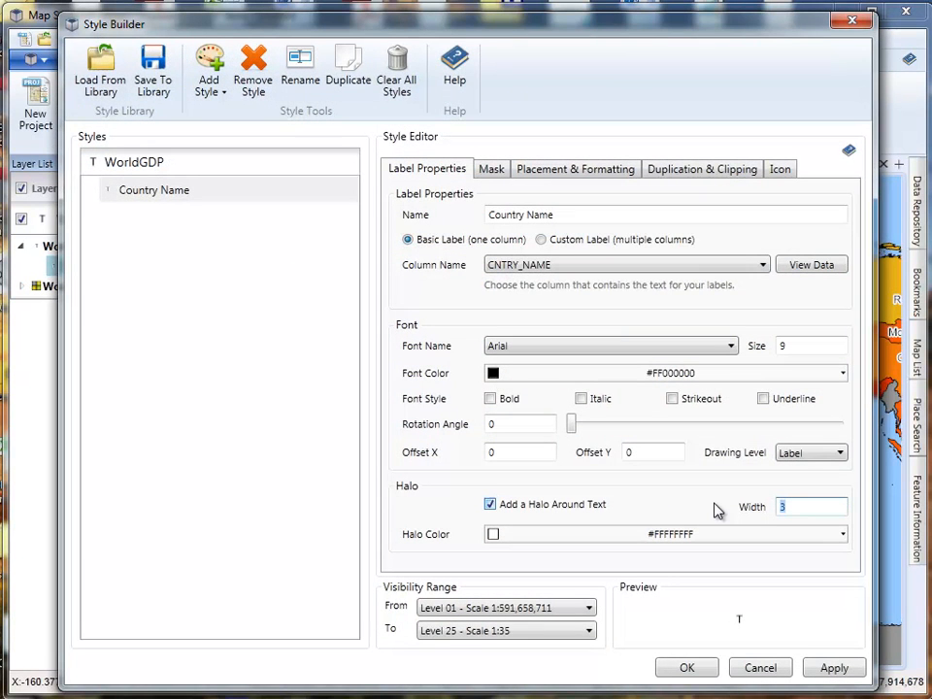
click(816, 669)
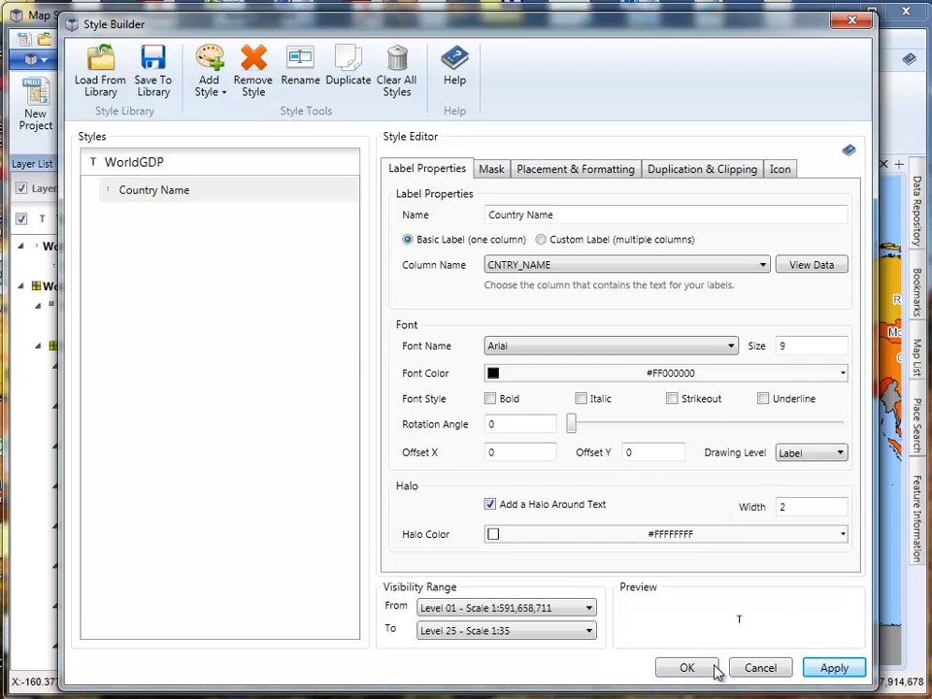
click(687, 668)
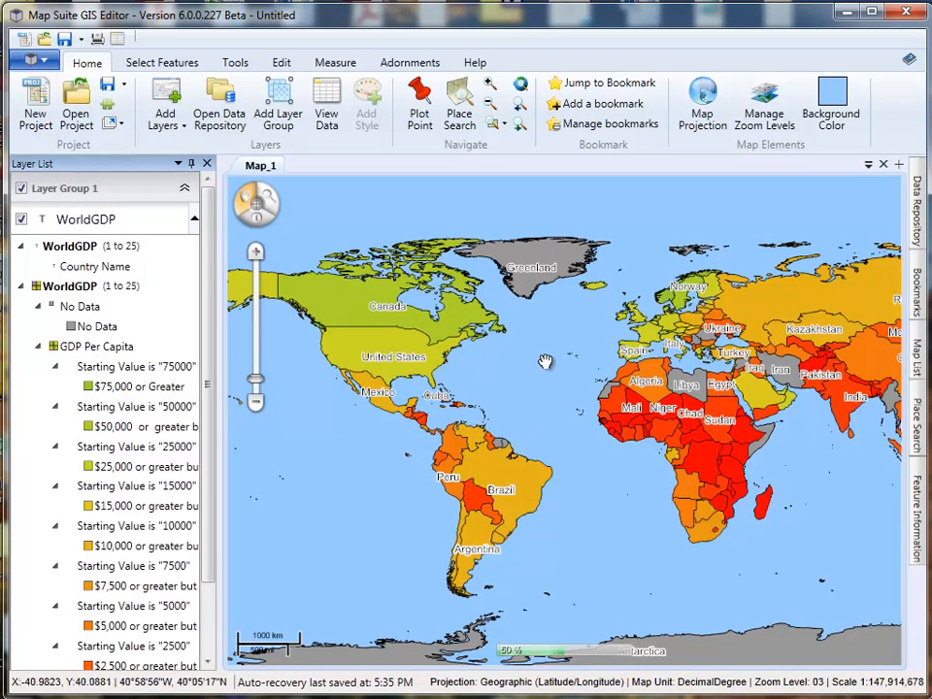
- Inspect the restyled country labels at closer zoom levels around the Gulf of Mexico and northern South America
drag(506, 418, 476, 391)
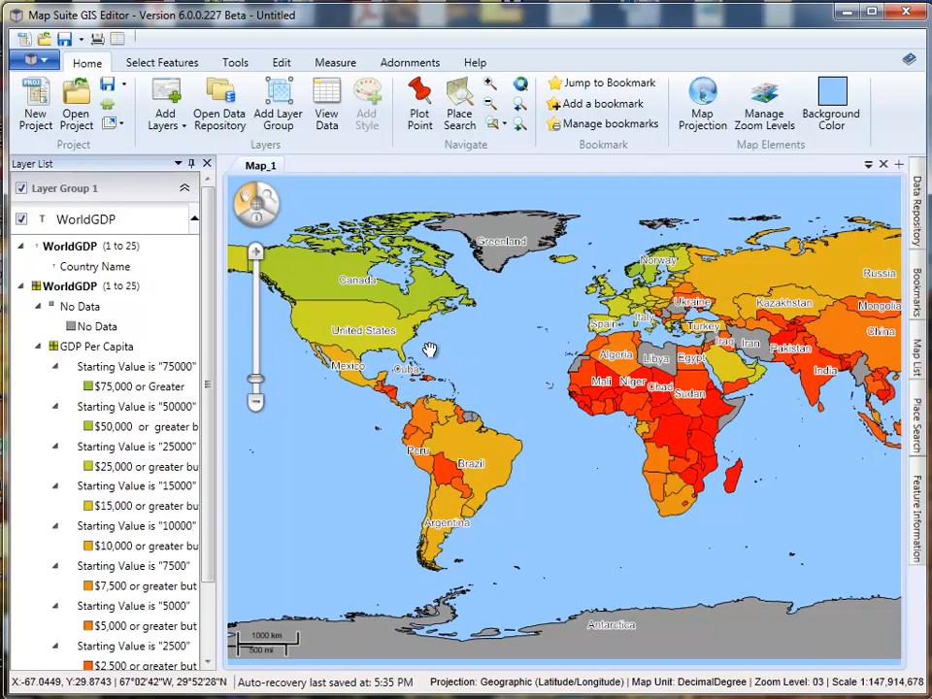
scroll(342, 376, up, 1)
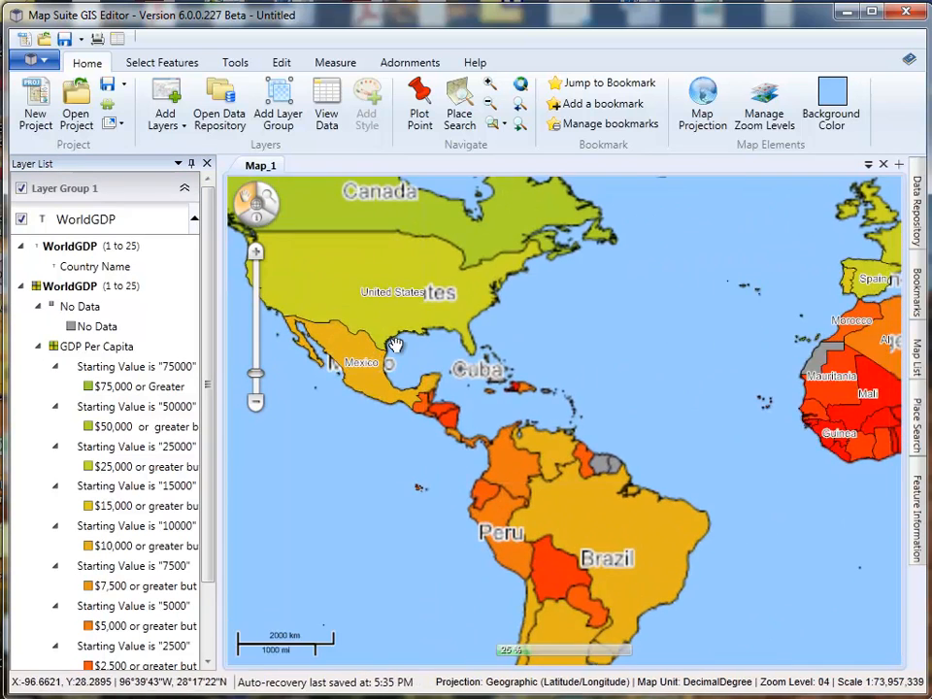
scroll(395, 345, up, 1)
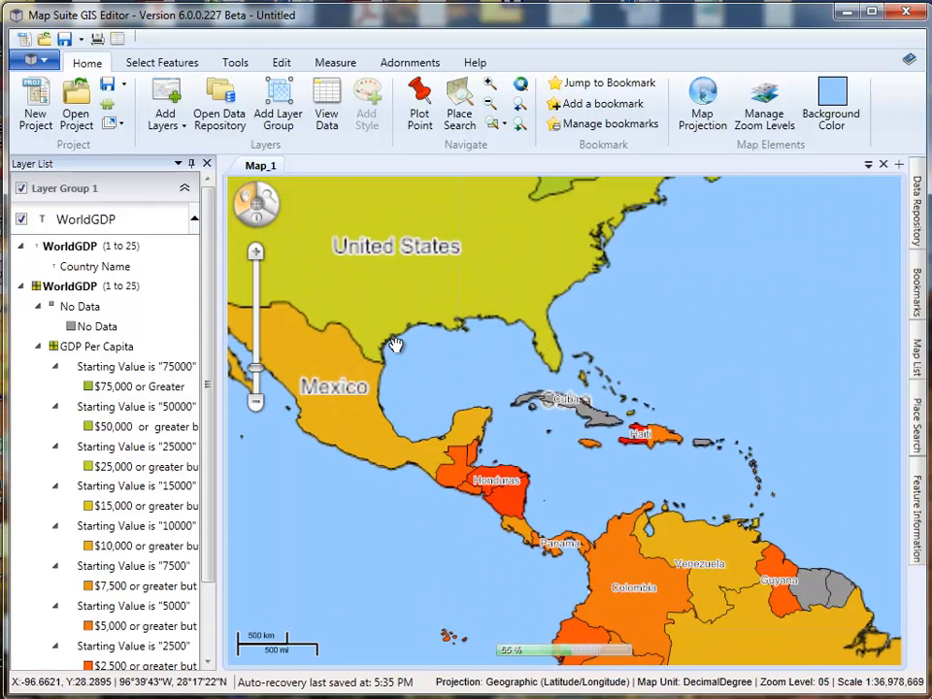
scroll(396, 344, up, 1)
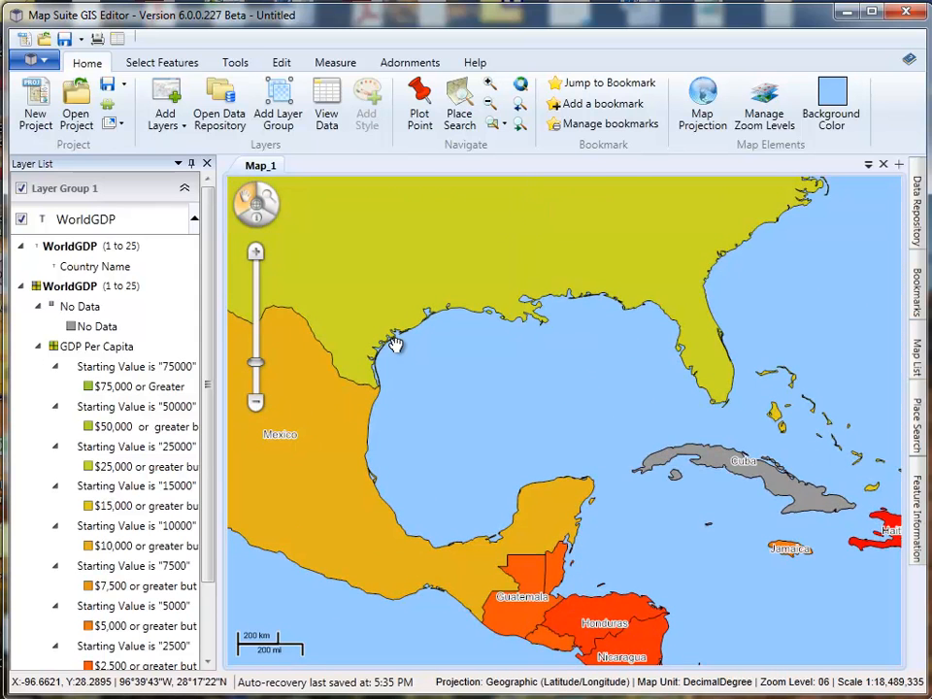
scroll(395, 345, down, 1)
drag(642, 466, 492, 370)
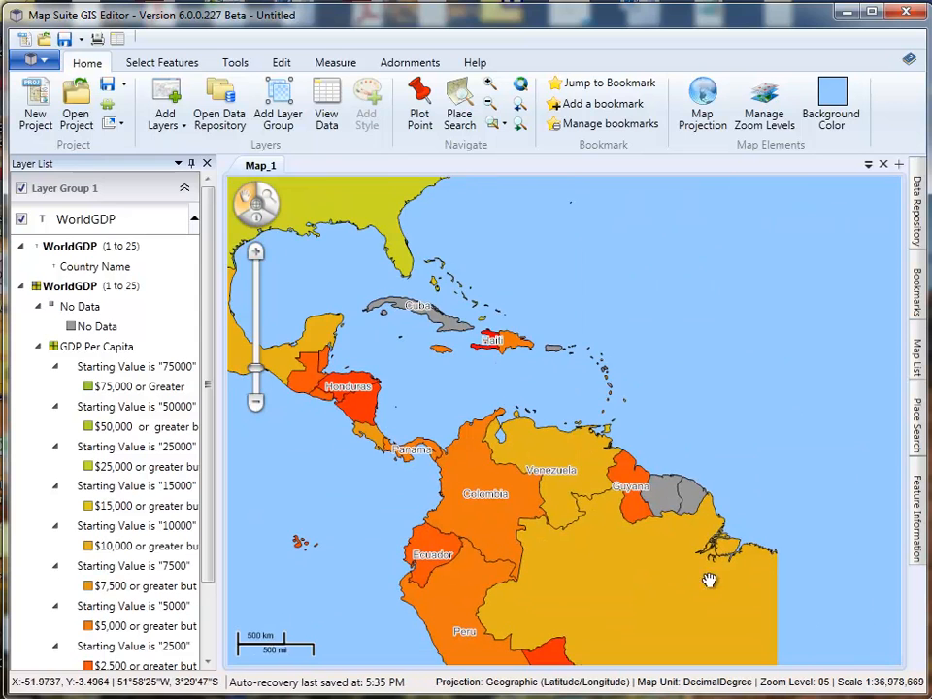
scroll(557, 514, up, 1)
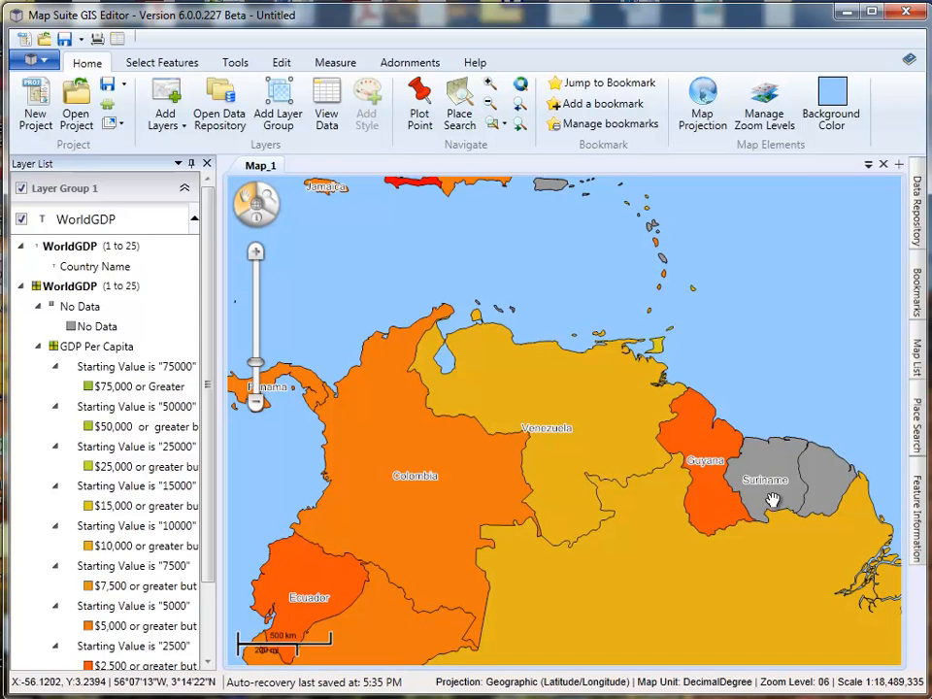
- Limit the Country Name label style's visibility range to end at Level 05 - Scale 1:36,978,669
drag(545, 466, 547, 445)
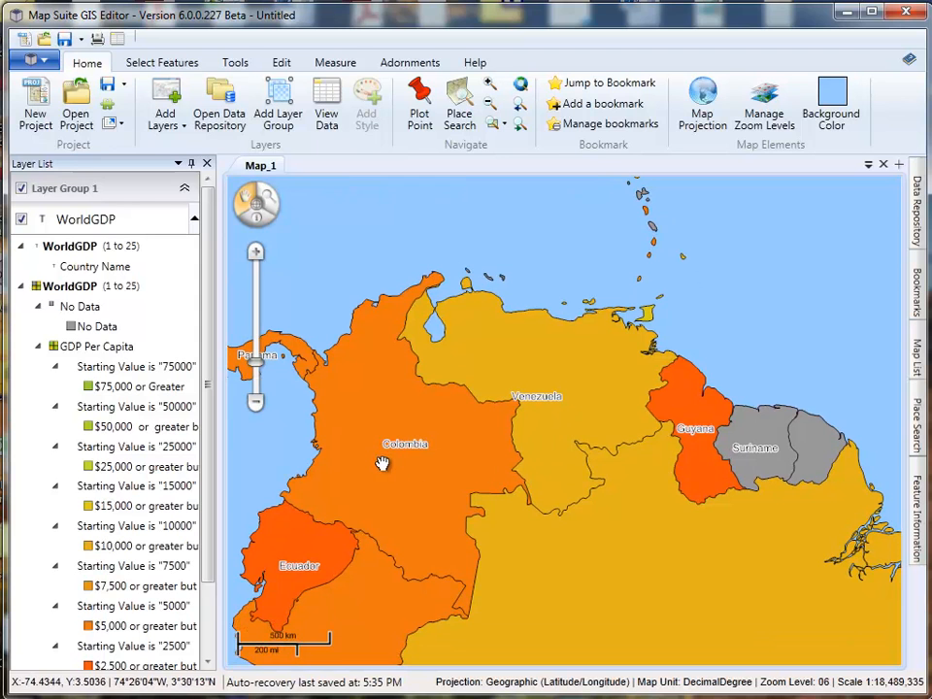
drag(420, 507, 425, 426)
drag(673, 508, 612, 483)
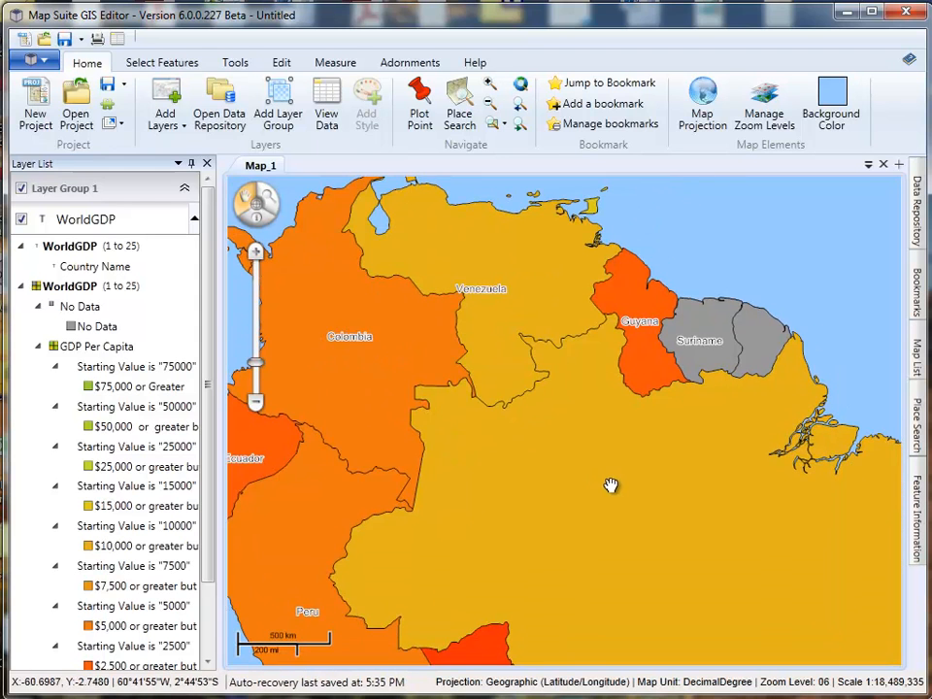
mouse_move(537, 481)
mouse_down()
mouse_move(539, 472)
mouse_move(539, 488)
mouse_up()
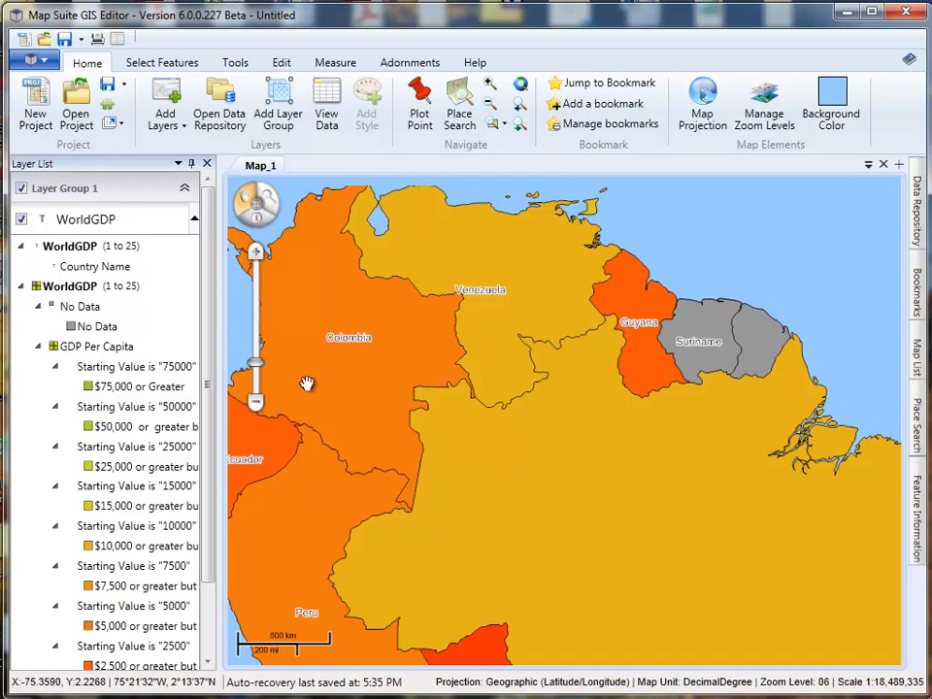
click(58, 249)
double_click(60, 251)
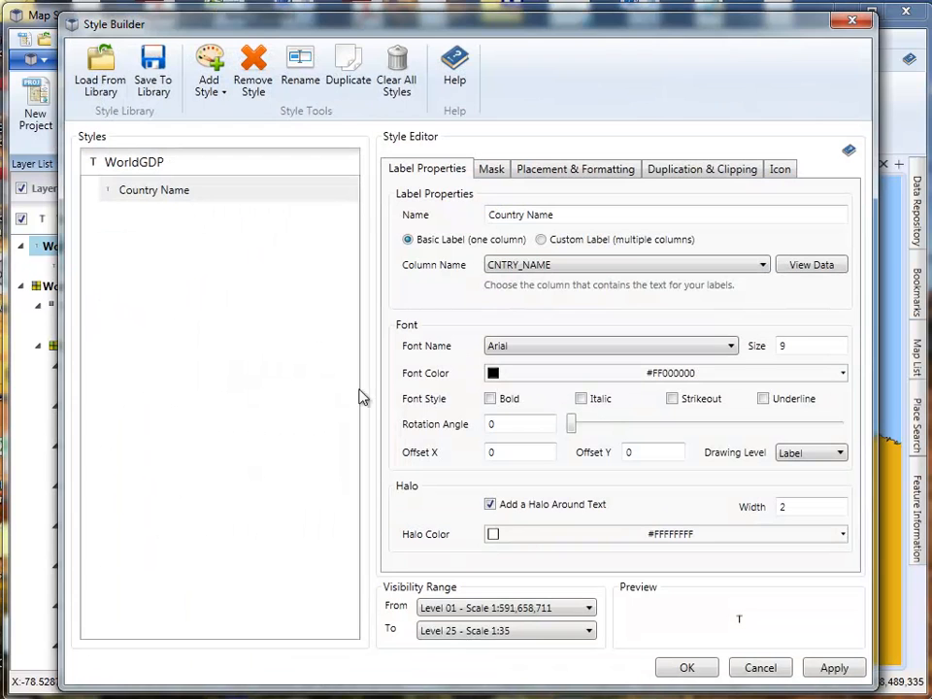
click(483, 630)
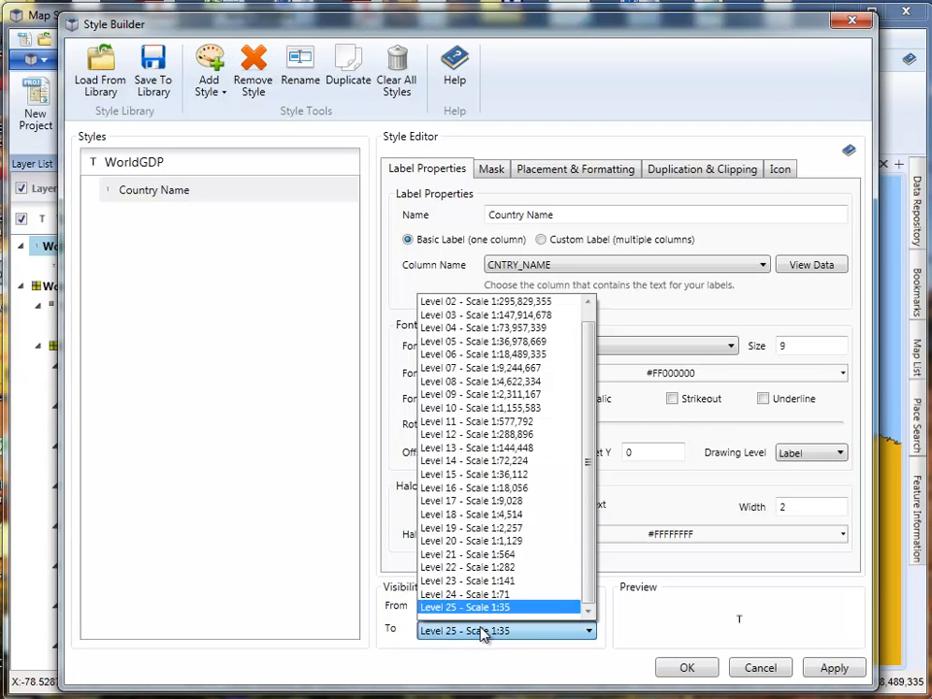
click(457, 342)
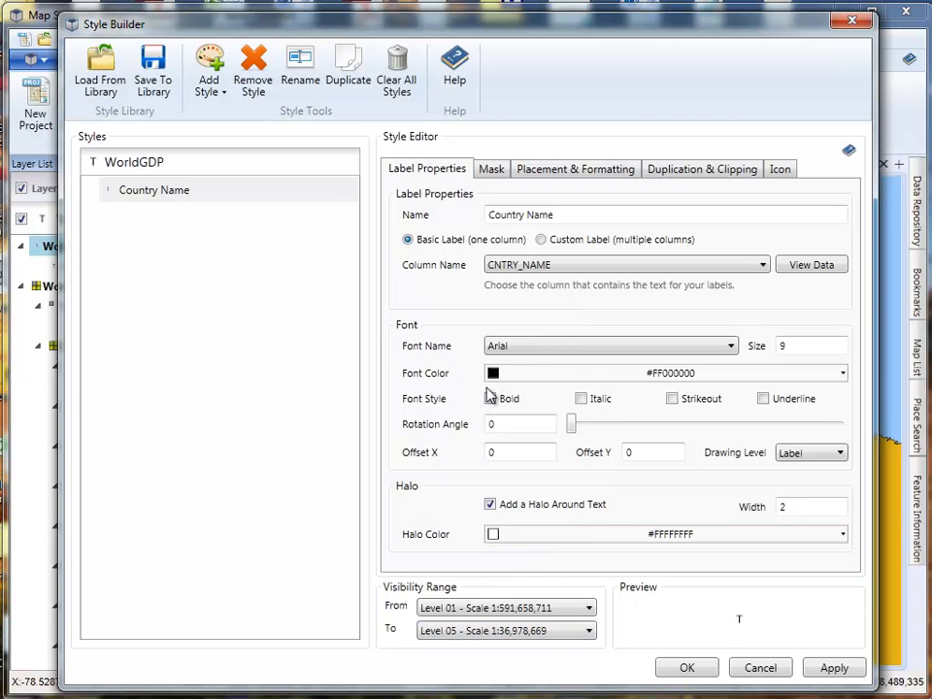
click(684, 669)
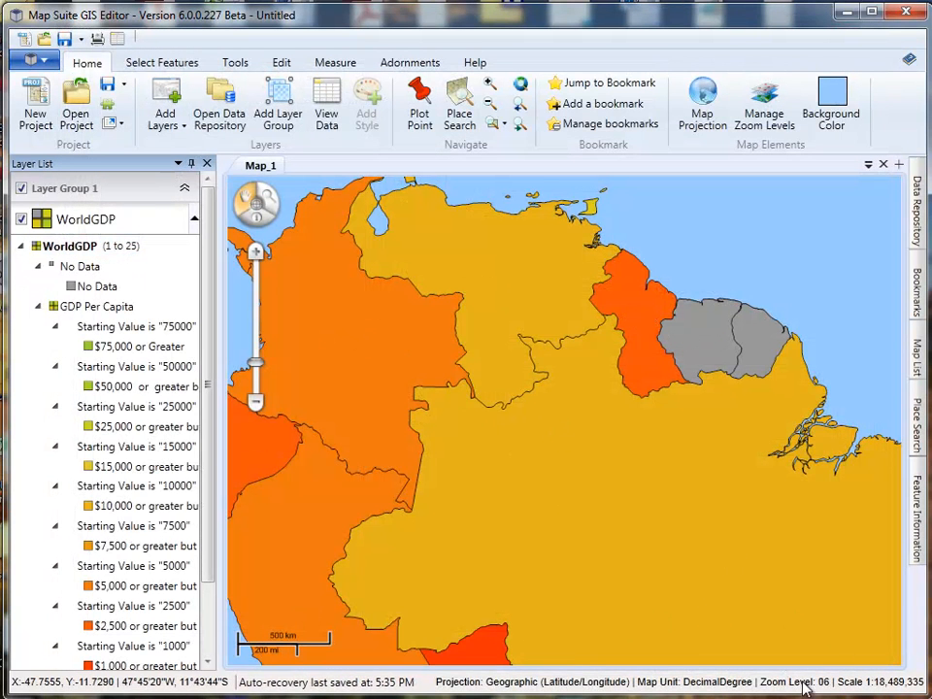
- Examine where country labels are drawn between zoom levels 04 and 06 over the Americas, with the GDP class legend collapsed
scroll(564, 445, down, 1)
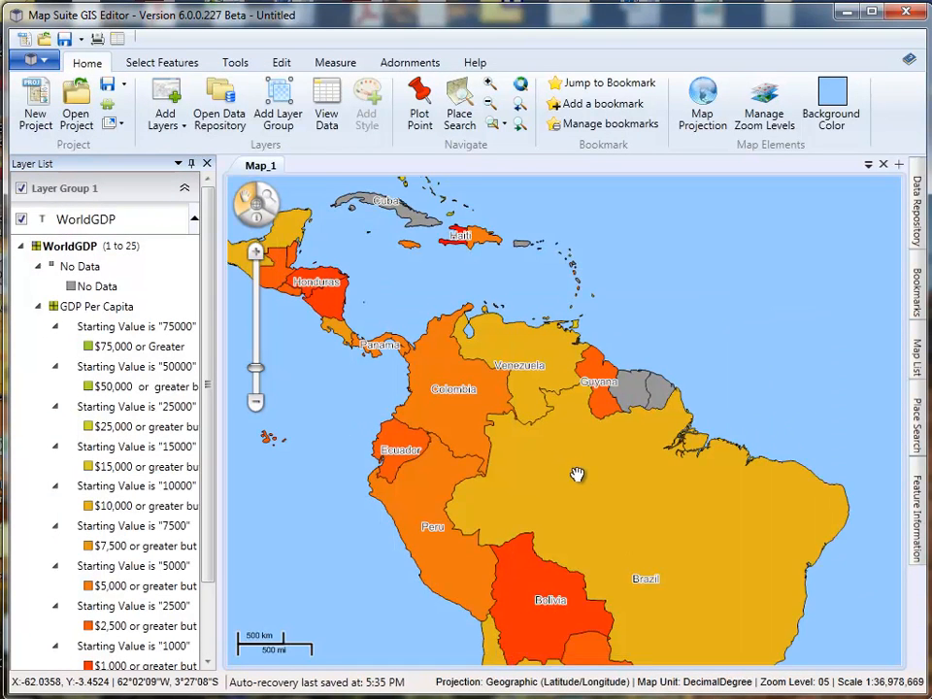
scroll(500, 450, down, 1)
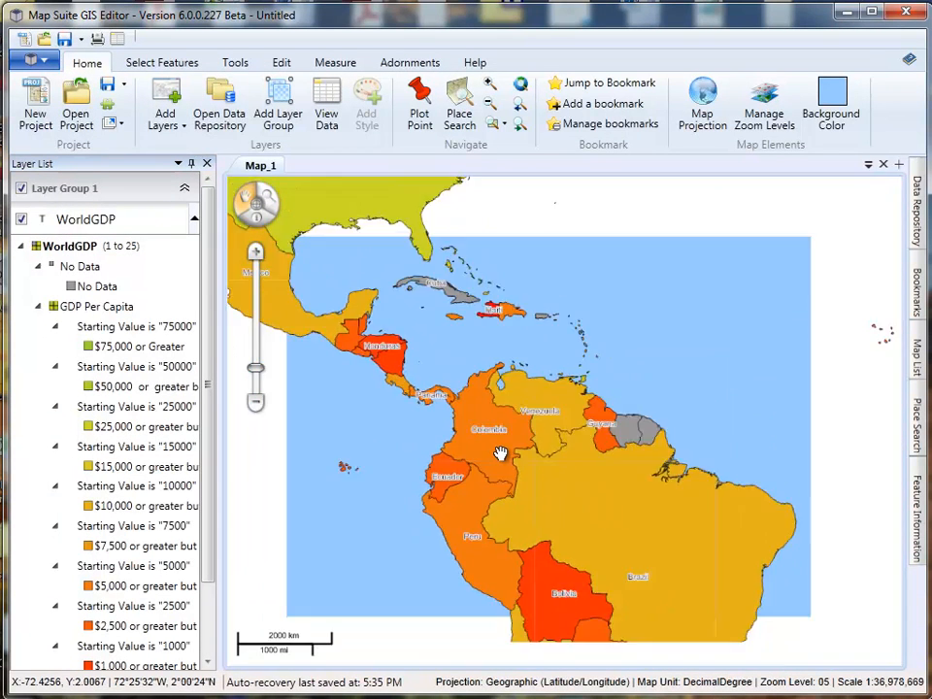
drag(454, 392, 526, 453)
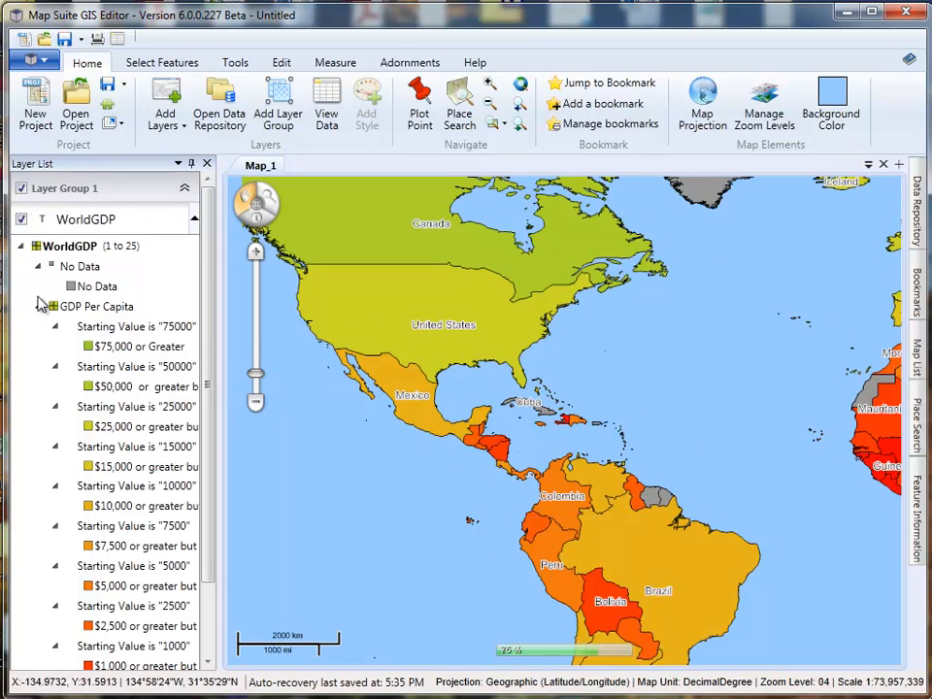
click(21, 248)
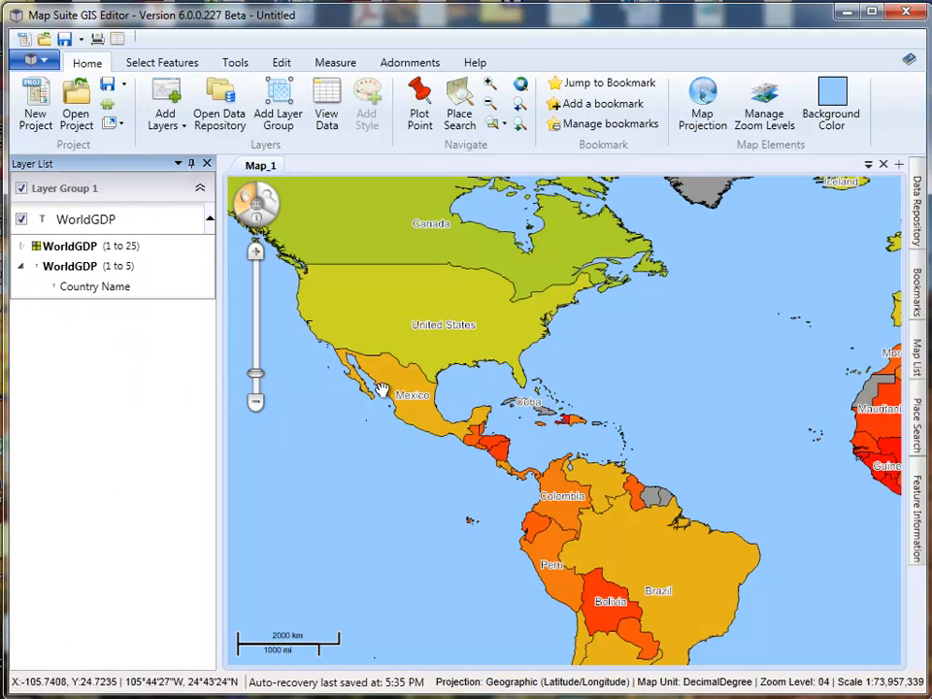
scroll(509, 468, up, 1)
drag(727, 505, 572, 417)
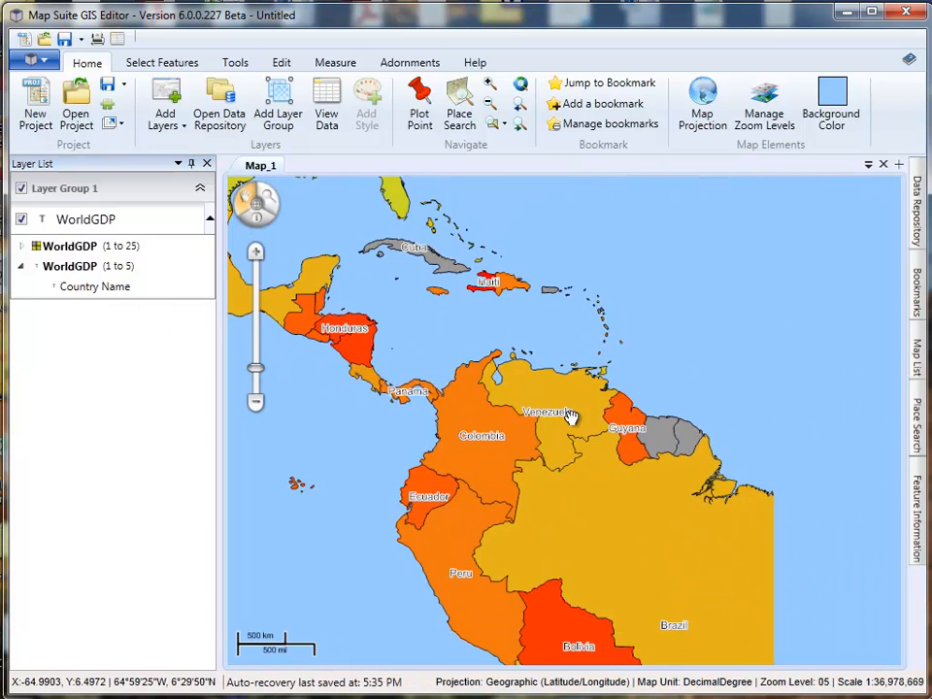
scroll(591, 465, up, 1)
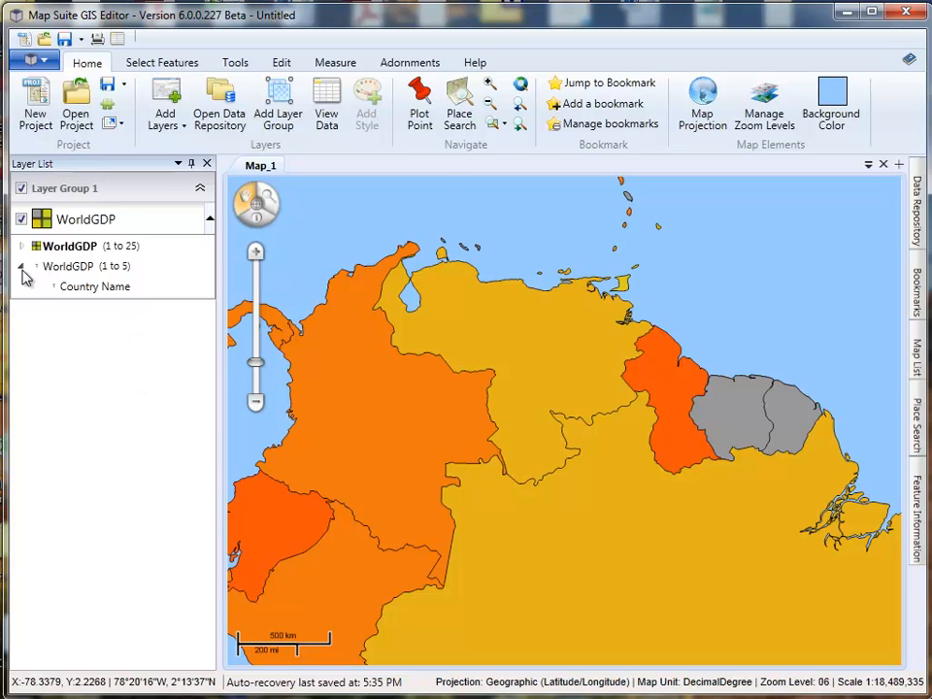
drag(454, 474, 497, 432)
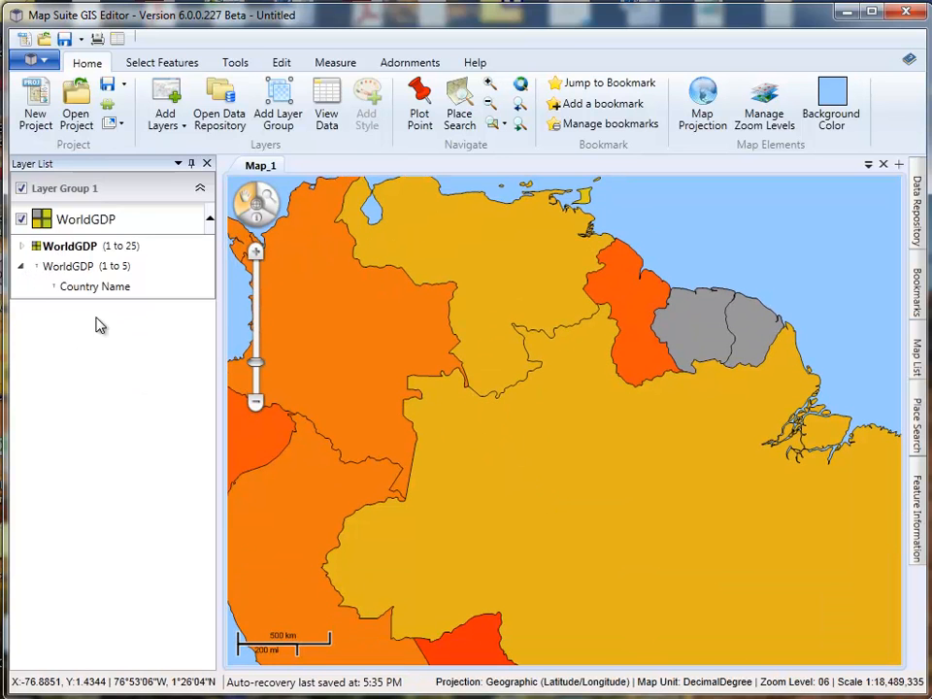
drag(651, 589, 697, 589)
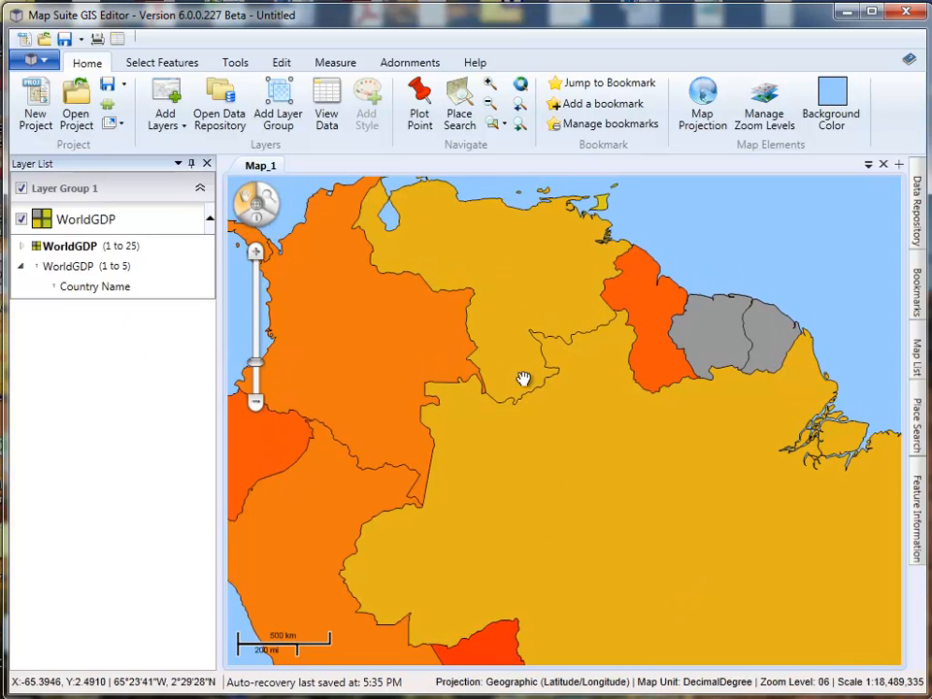
- Add a second label style to the WorldGDP layer with its visibility range starting at Level 06 - Scale 1:18,489,335
click(20, 268)
right_click(53, 227)
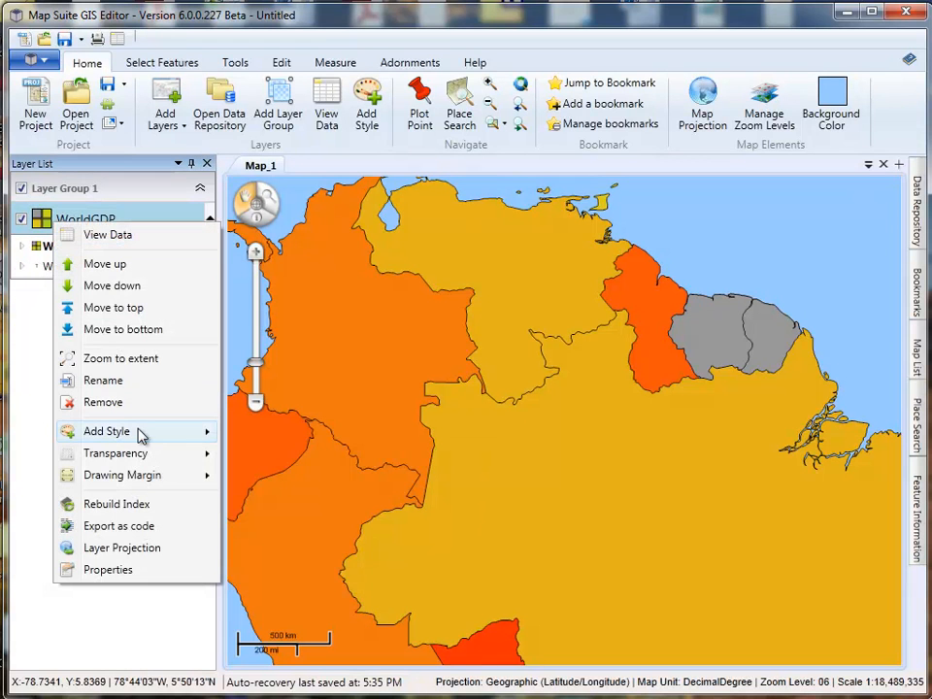
mouse_move(142, 431)
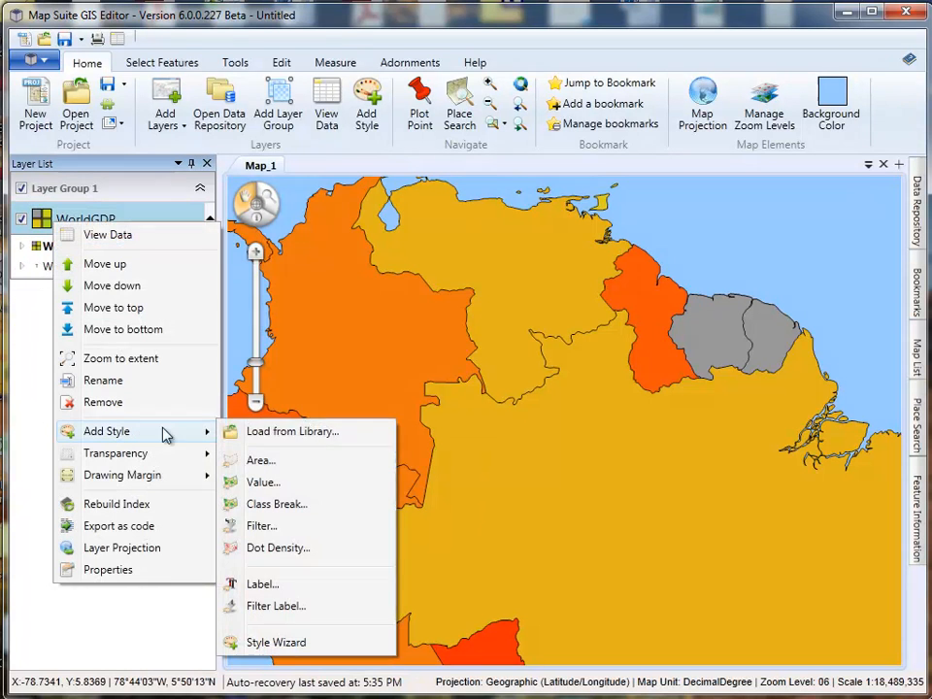
click(260, 584)
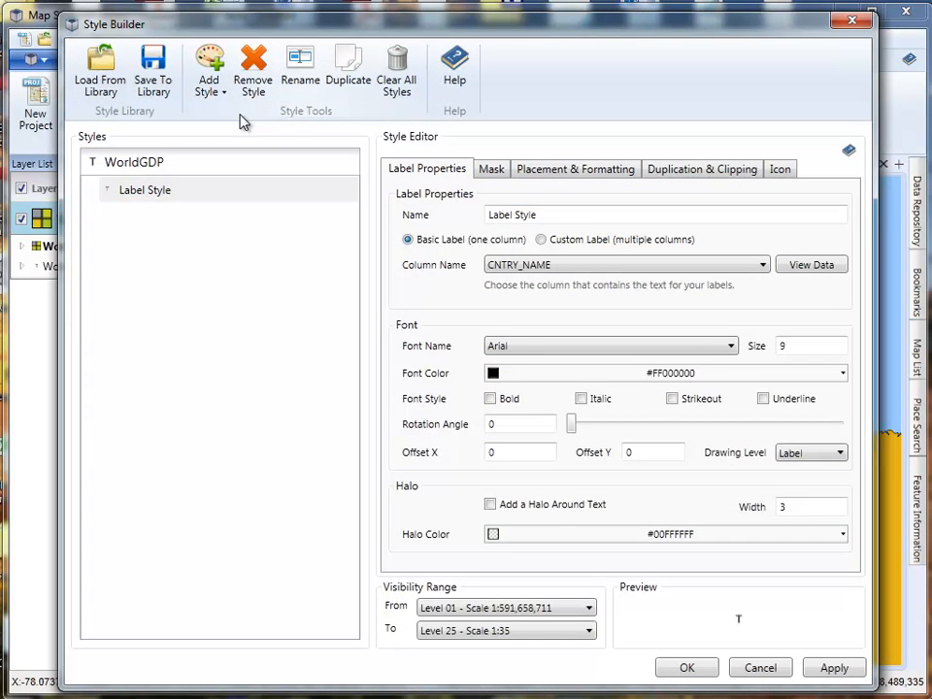
click(456, 610)
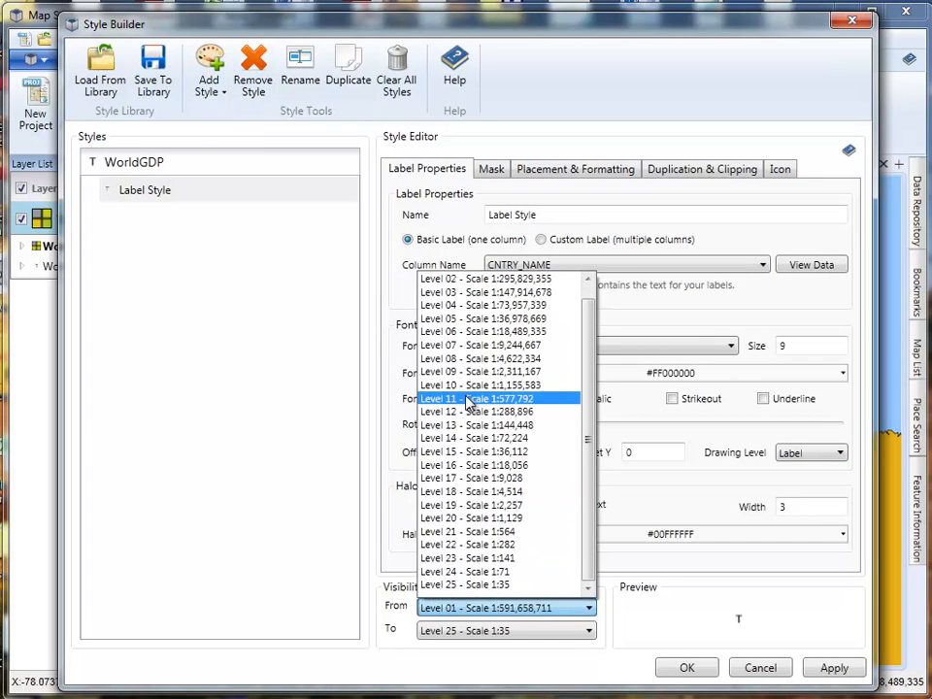
click(471, 333)
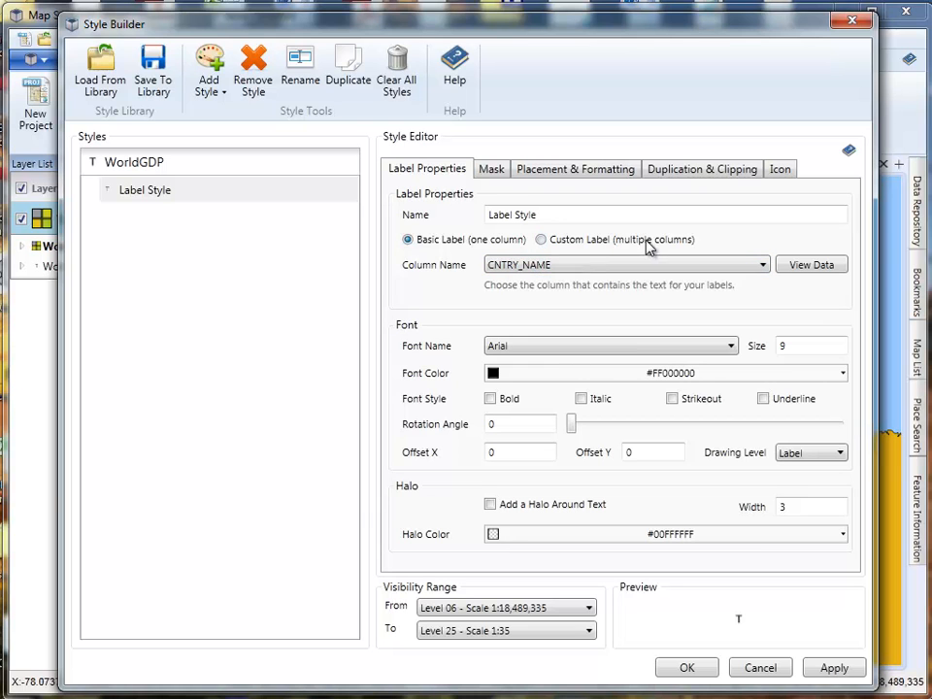
- Make the new label style a custom multi-column label reading [CNTRY_NAME] [2011_GDP], and apply it to the map
click(543, 242)
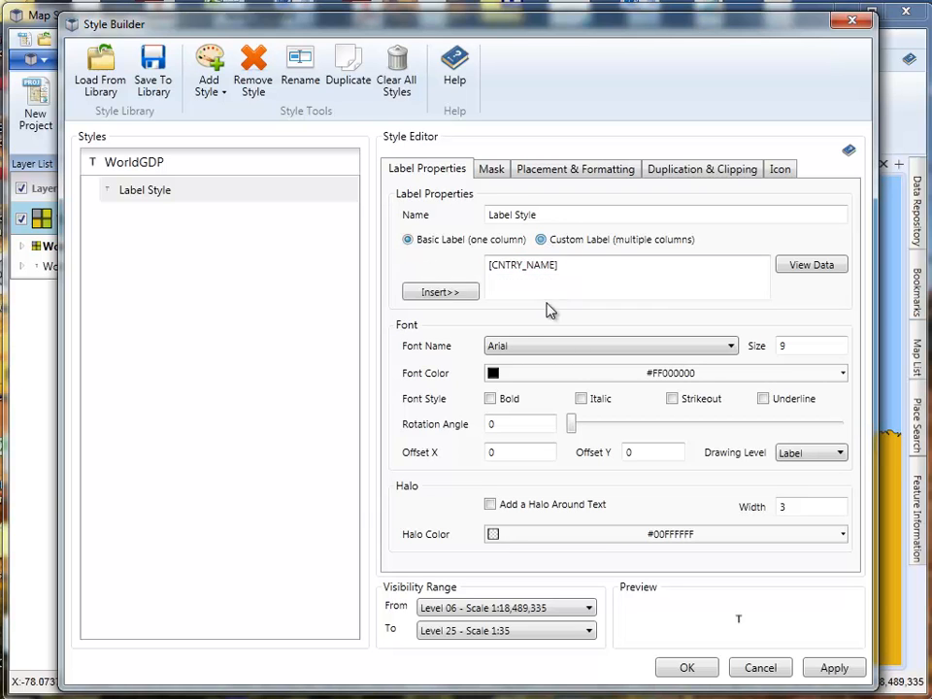
click(455, 293)
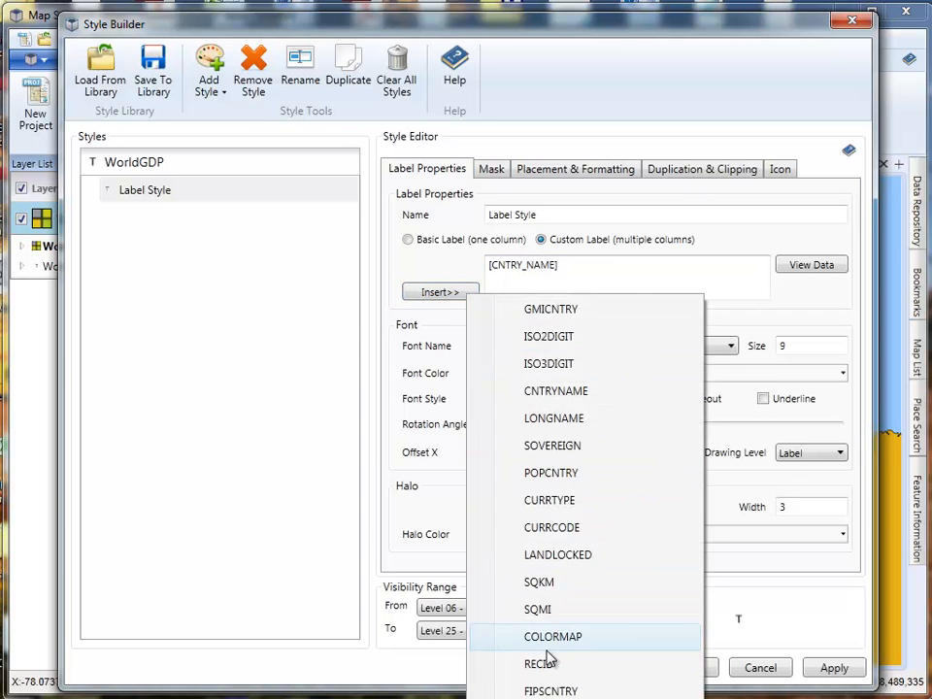
click(547, 514)
click(558, 265)
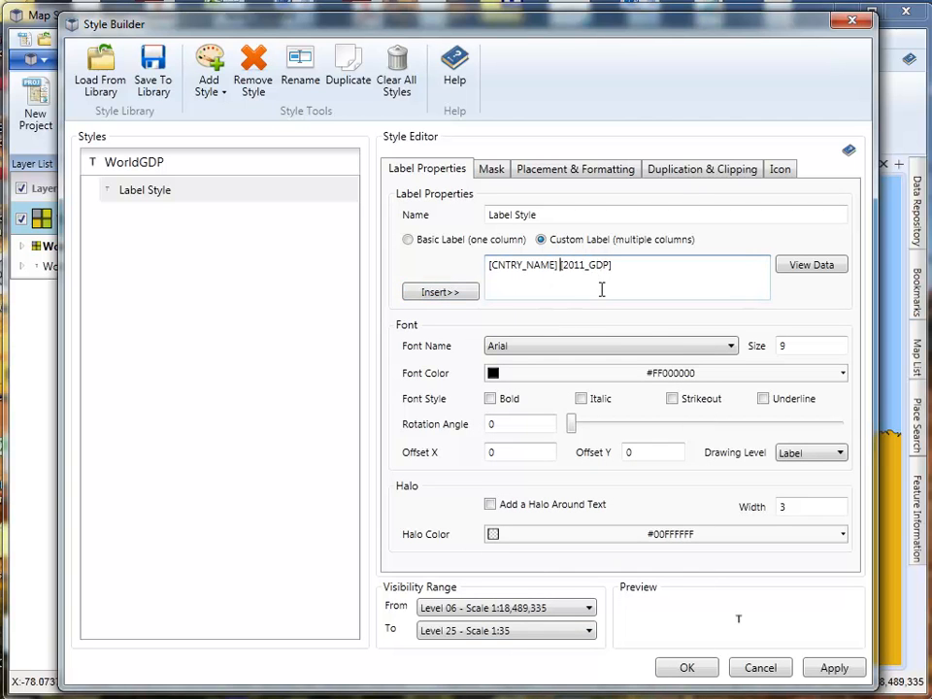
click(827, 670)
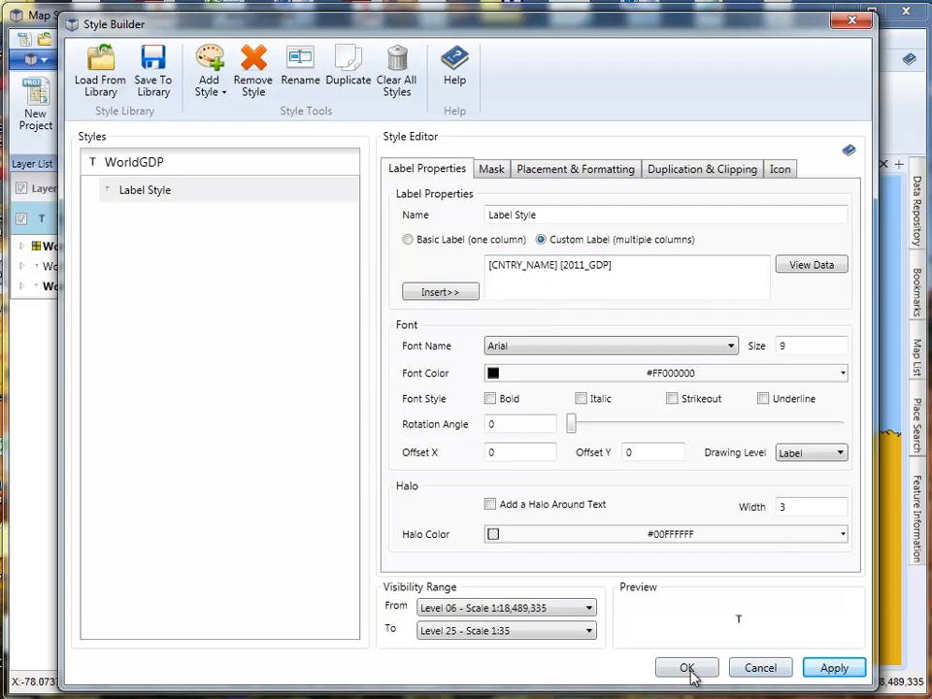
click(685, 669)
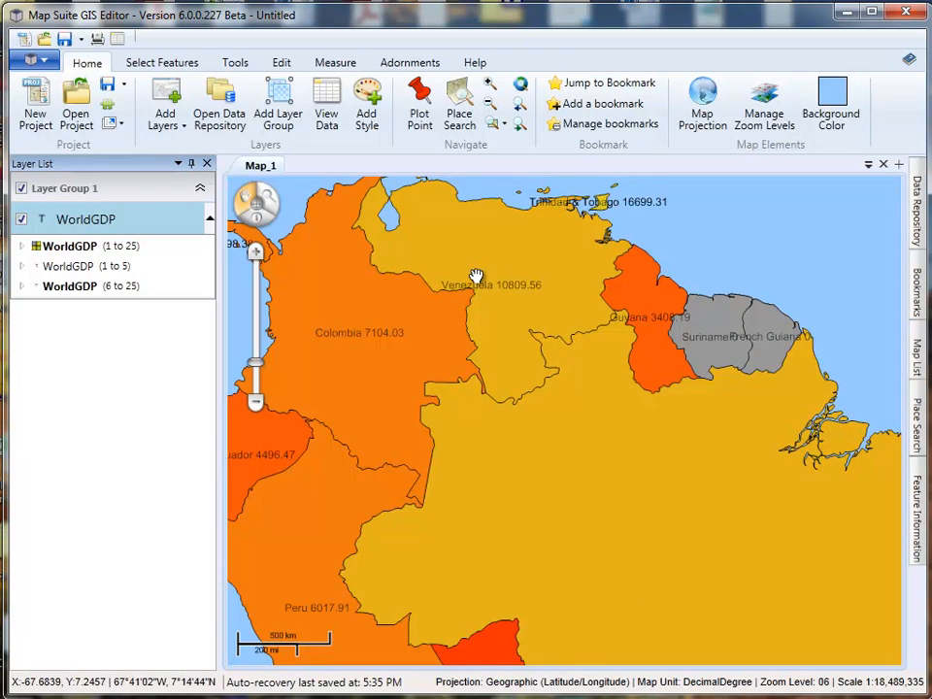
- Add a halo of width 2 around the text of the level 6 to 25 label style
drag(479, 277, 514, 306)
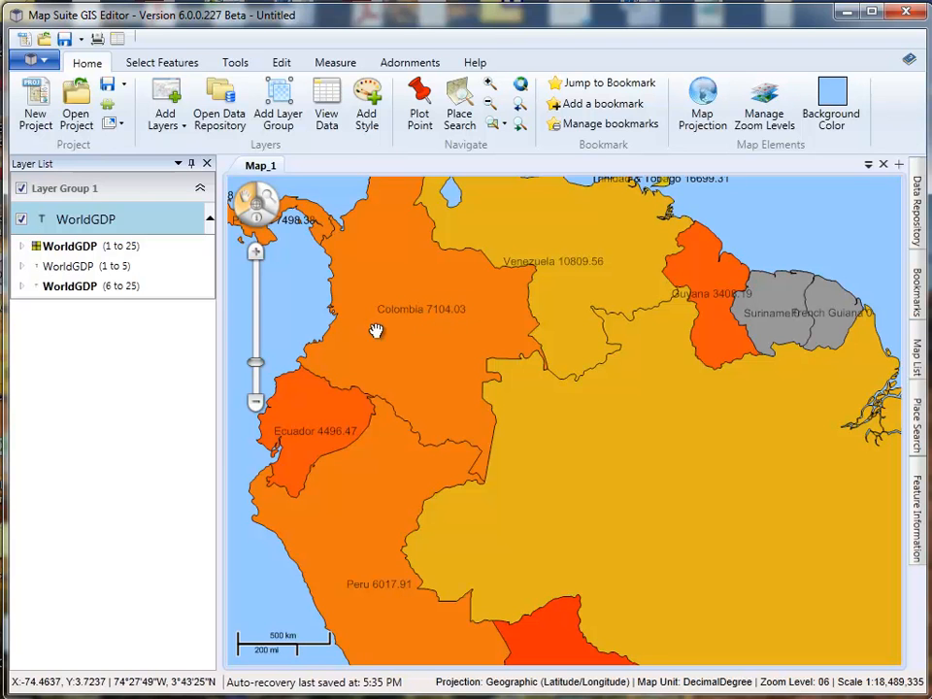
double_click(75, 288)
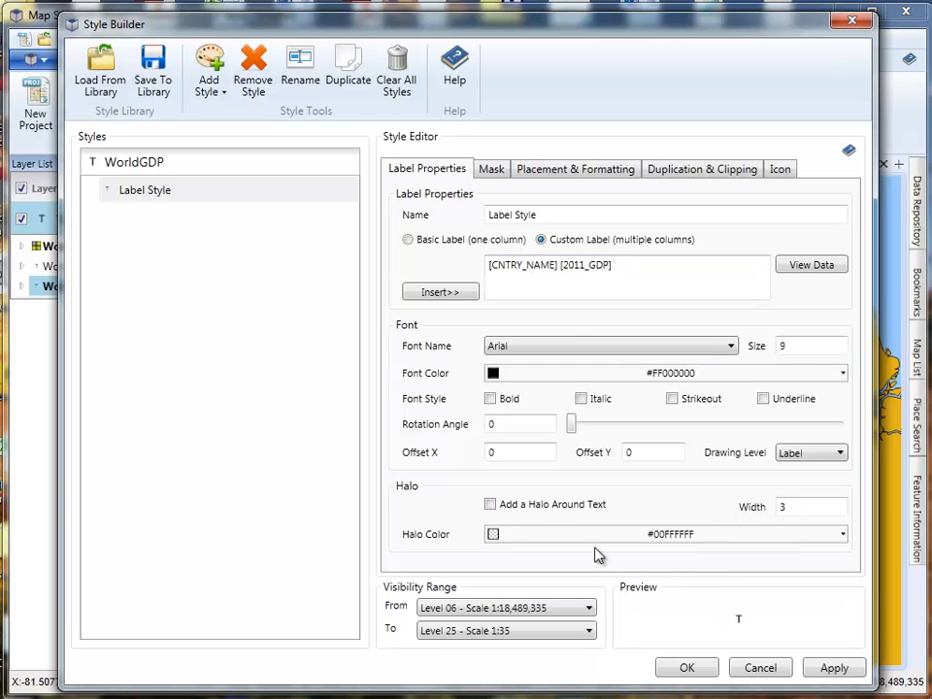
click(492, 505)
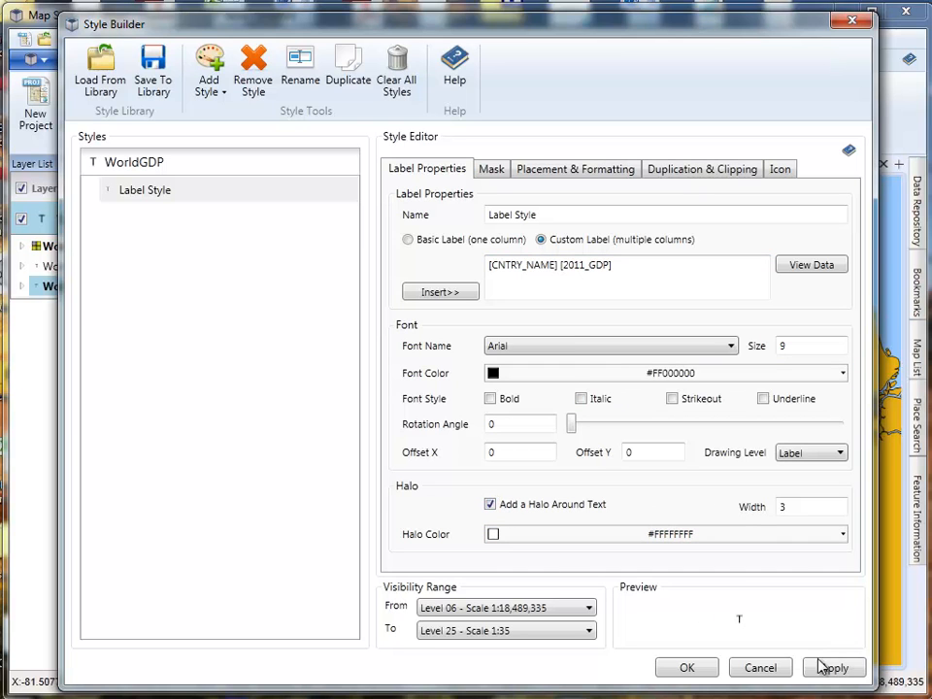
double_click(803, 506)
text(2)
click(827, 668)
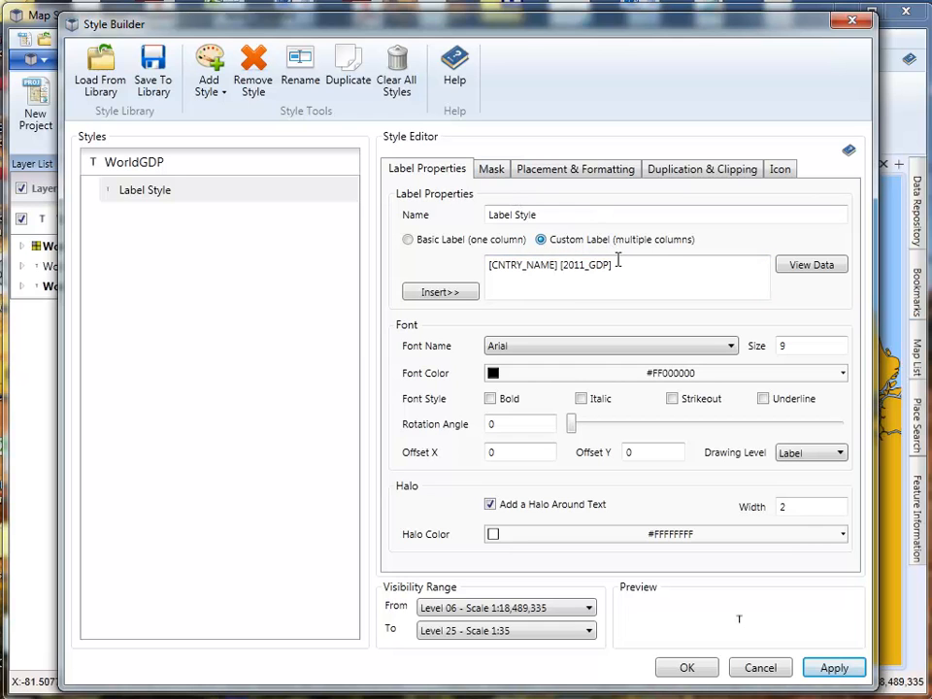
- Change the level 6 to 25 label style to a basic one-column label using CNTRY_NAME, and apply it
click(568, 266)
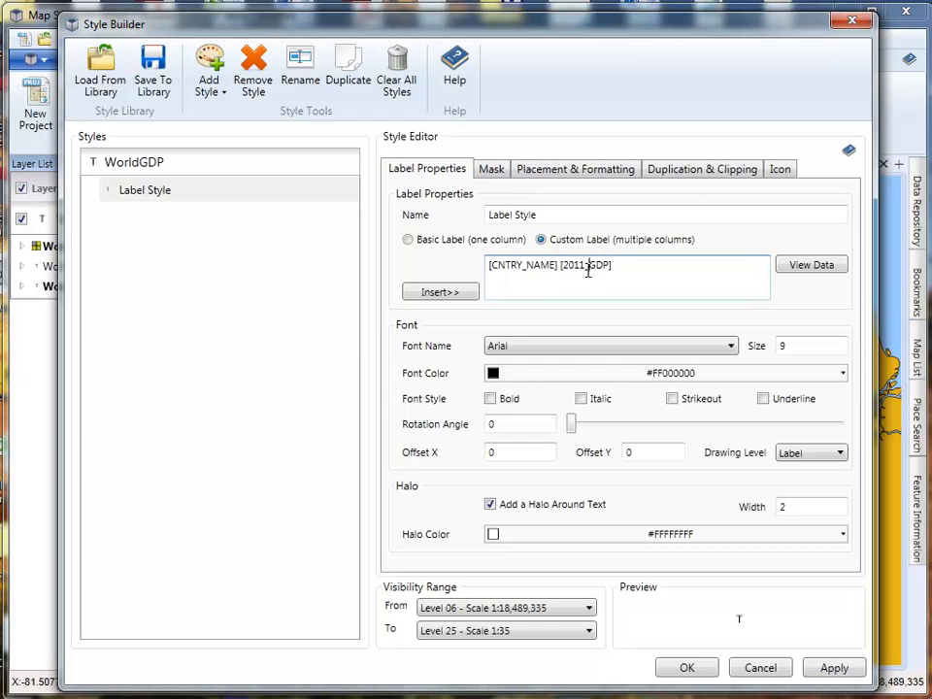
click(545, 171)
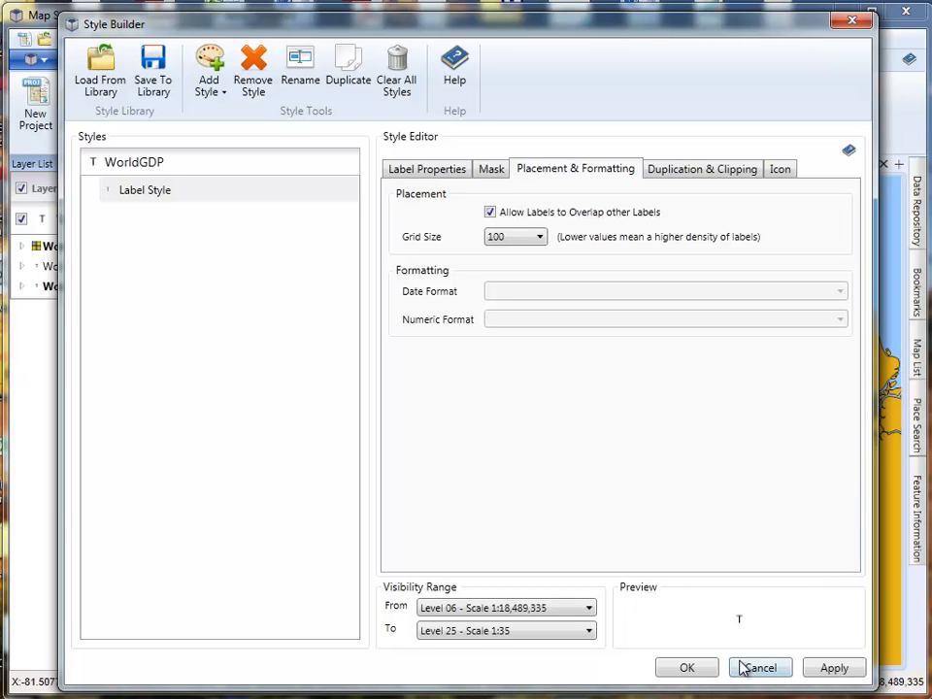
click(434, 178)
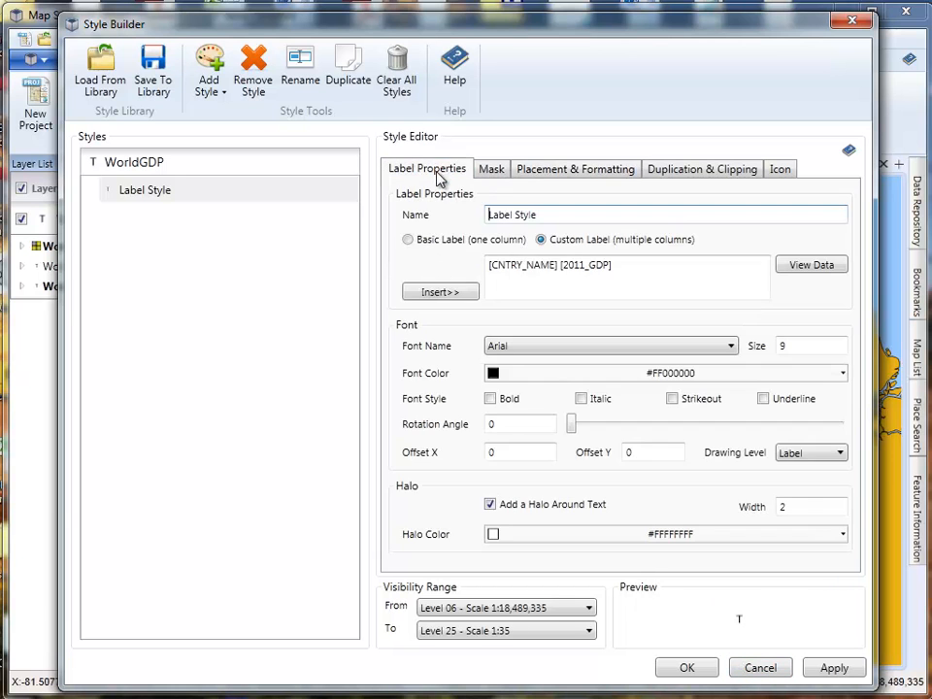
click(409, 240)
click(533, 265)
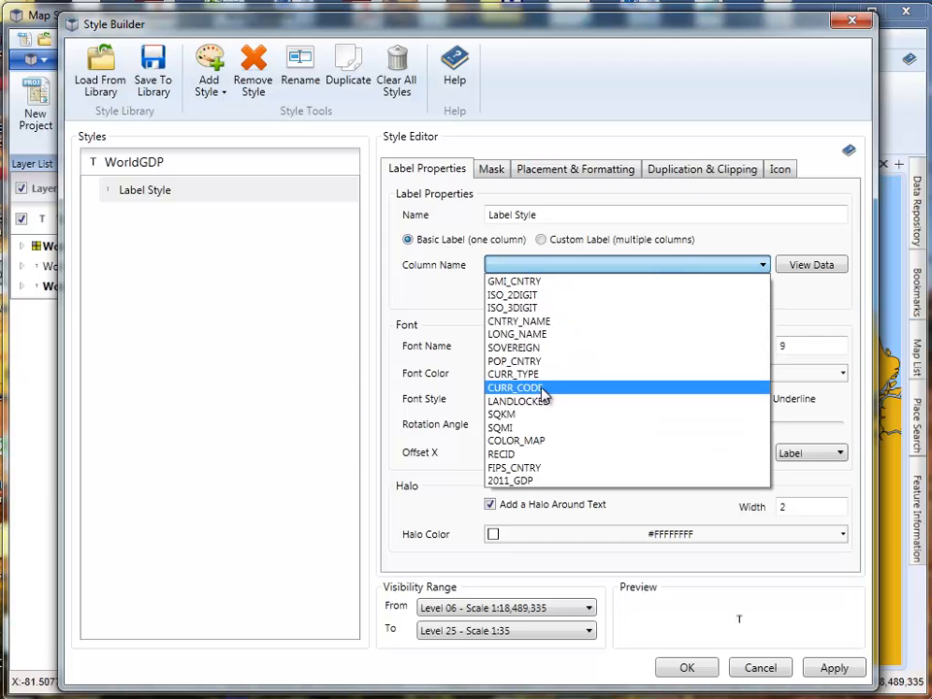
click(538, 326)
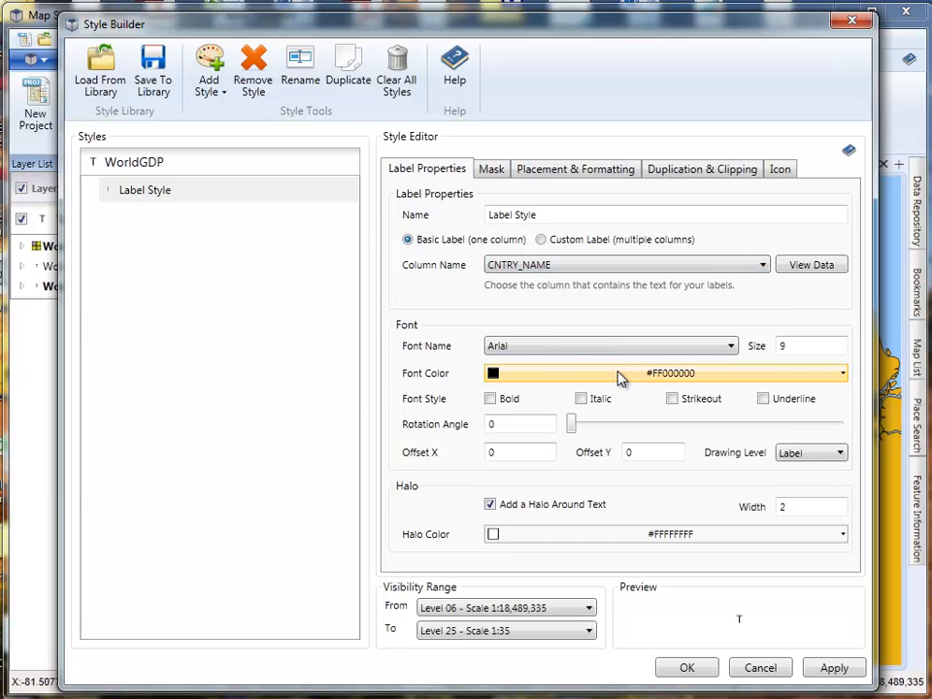
click(829, 668)
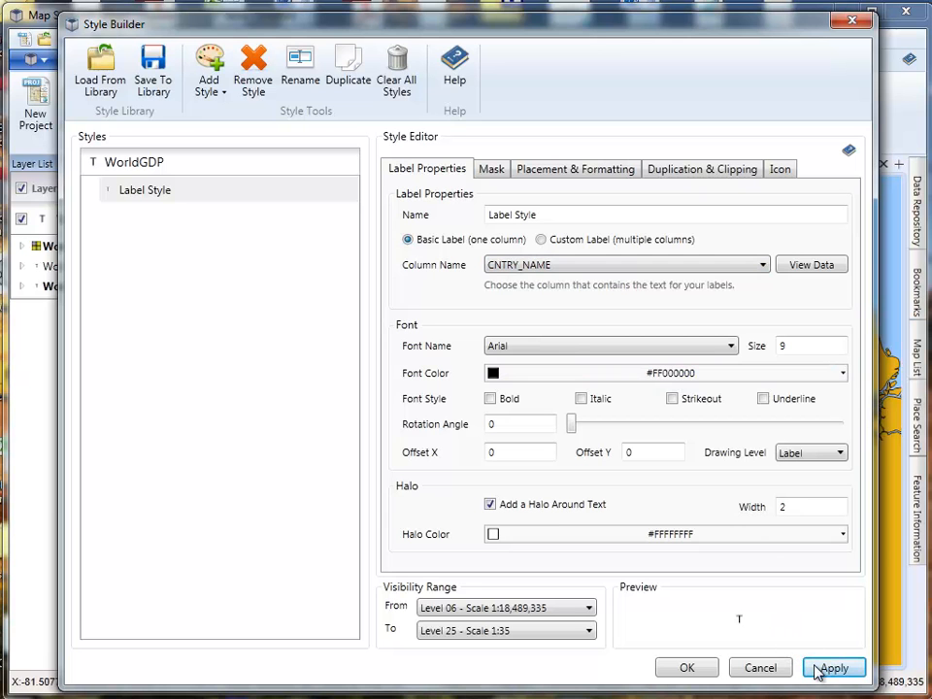
- Add a second label style inside the level 6 to 25 style, reading its text from the 2011_GDP column
mouse_move(582, 37)
mouse_down()
mouse_move(666, 481)
mouse_move(657, 494)
mouse_move(649, 121)
mouse_move(602, 39)
mouse_move(591, 37)
mouse_up()
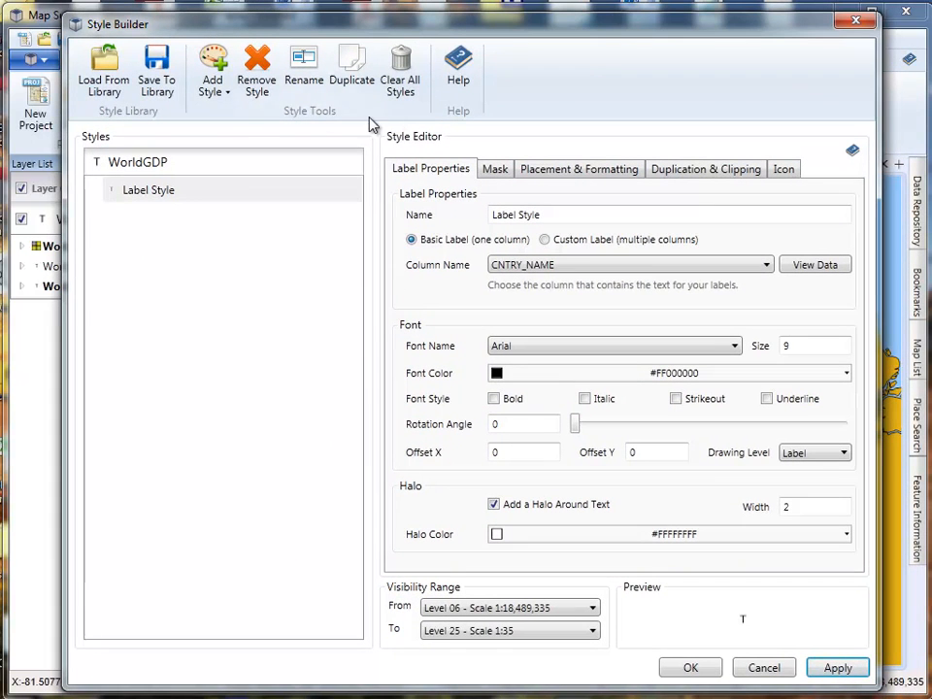
click(216, 93)
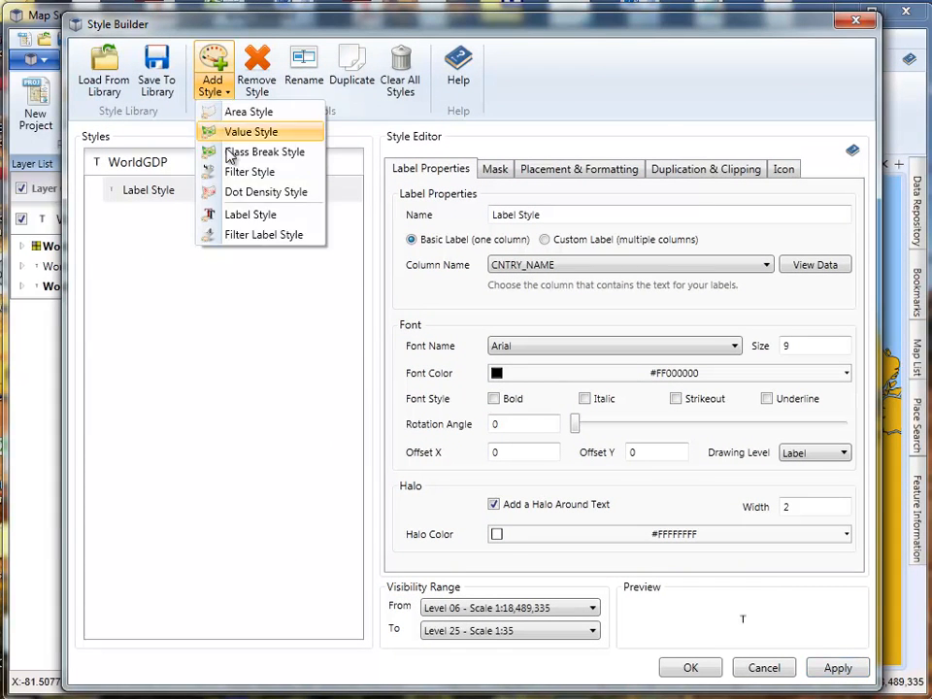
click(238, 216)
click(158, 219)
click(534, 266)
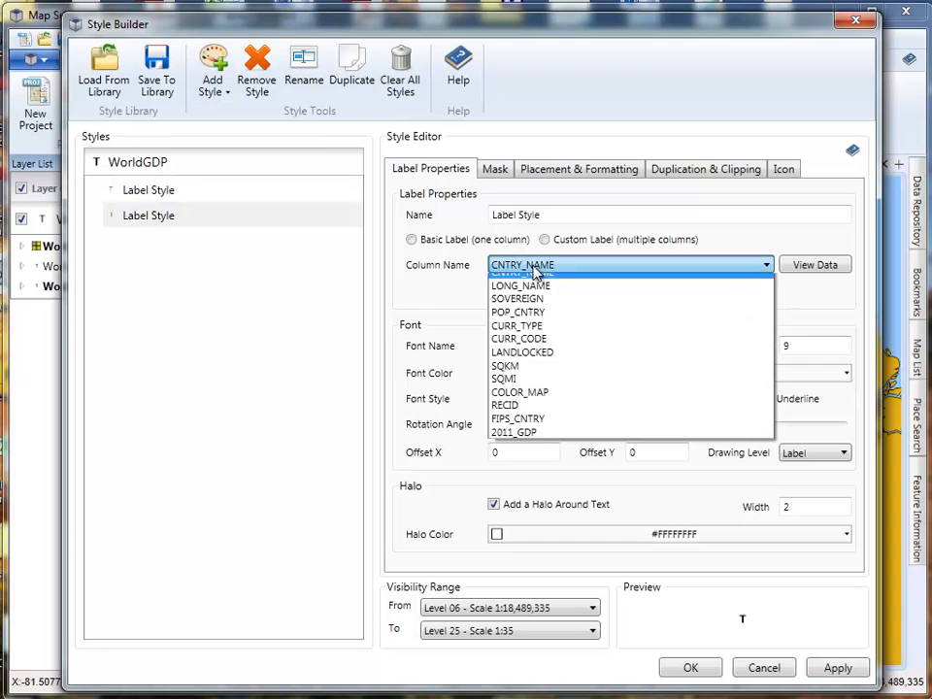
click(518, 482)
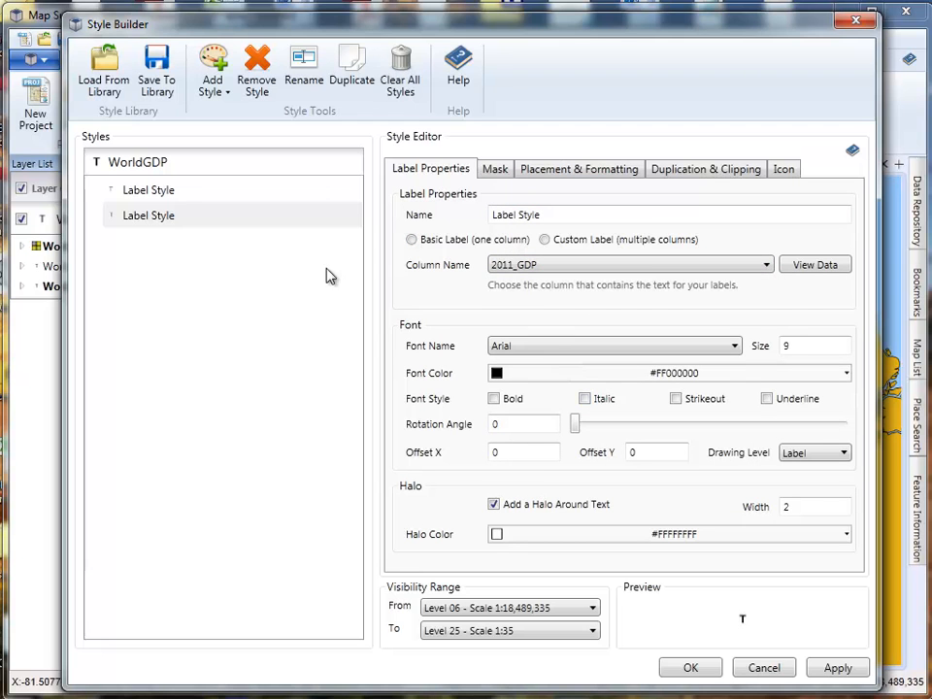
- Make the 2011_GDP label a basic one-column label with the Currency numeric format, and apply it to the map
click(158, 192)
click(161, 216)
click(450, 241)
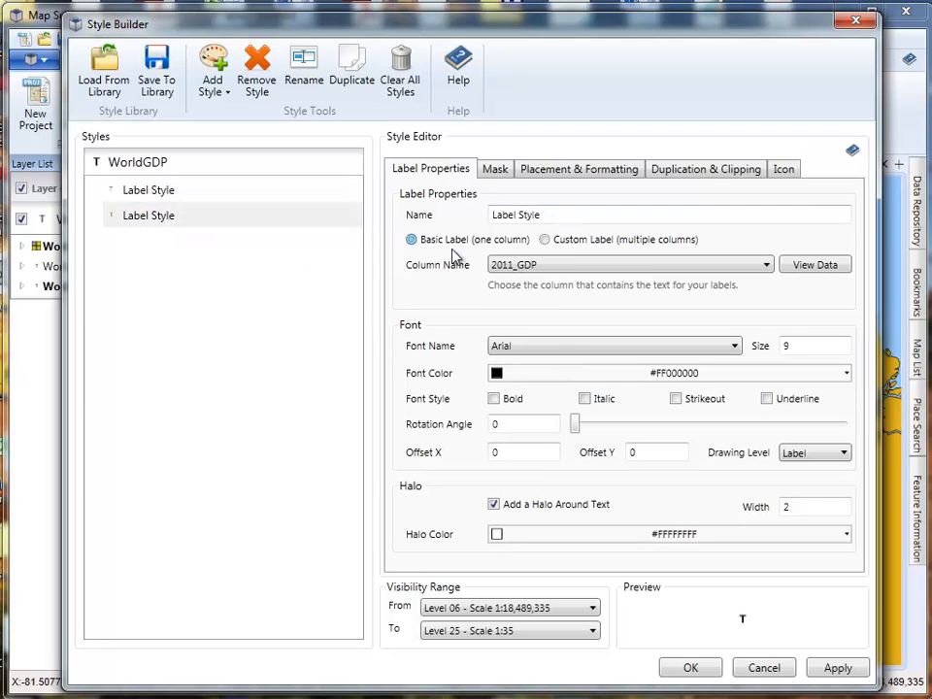
click(569, 170)
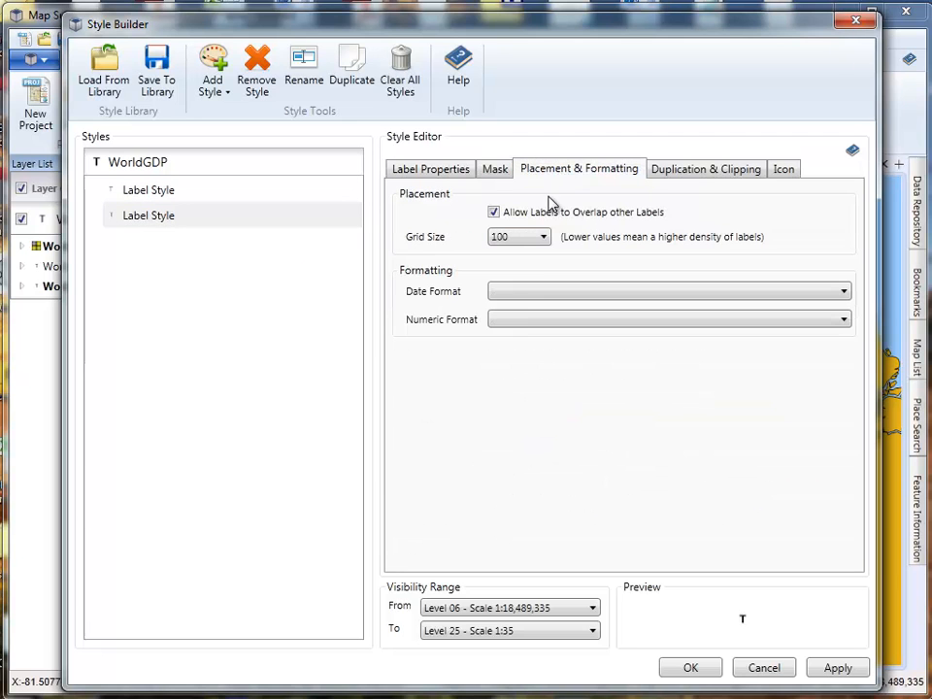
click(521, 323)
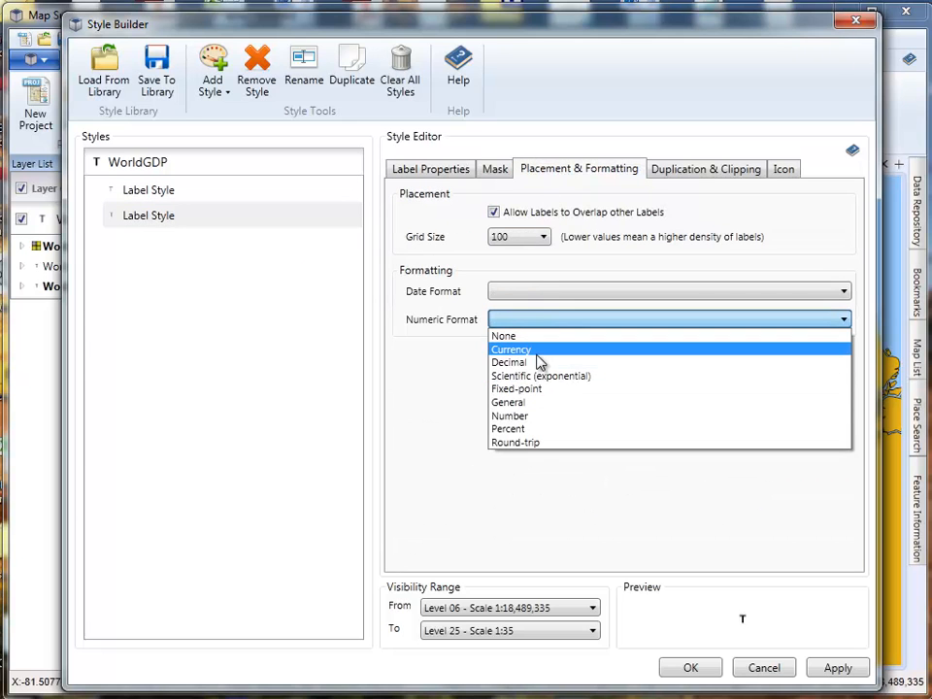
click(525, 351)
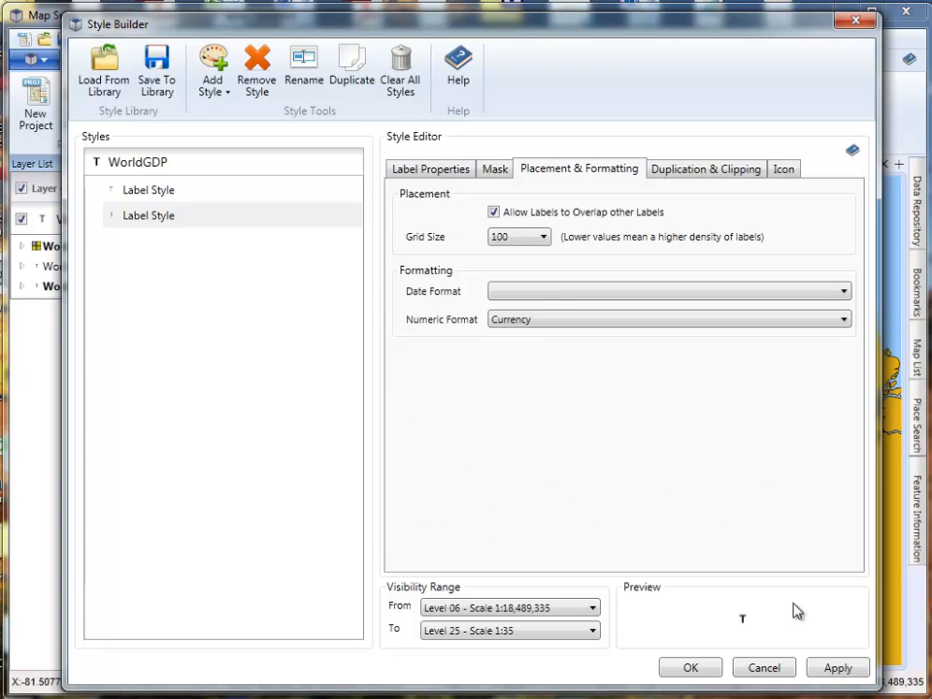
click(835, 669)
drag(597, 35, 614, 49)
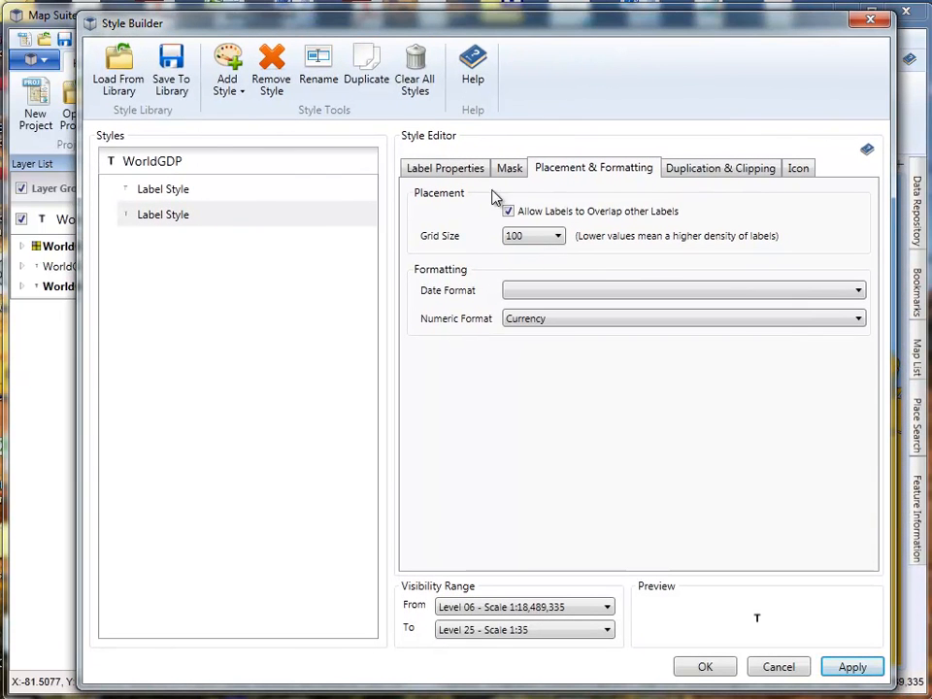
- Try an Offset Y of 15 on the 2011_GDP label, and correct the offset to -15
click(427, 168)
click(533, 451)
key(Tab)
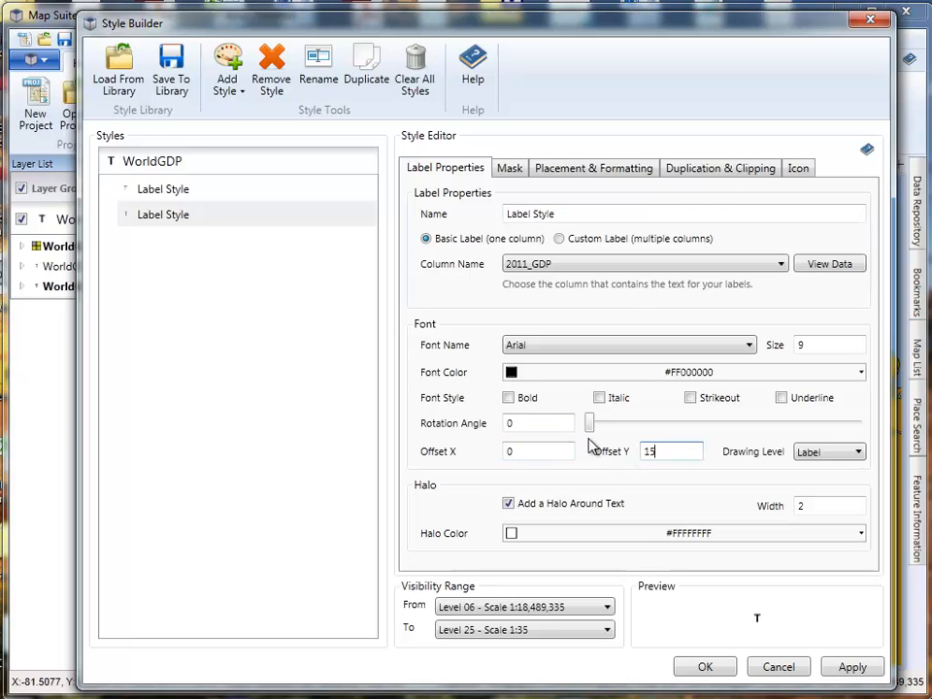
click(835, 668)
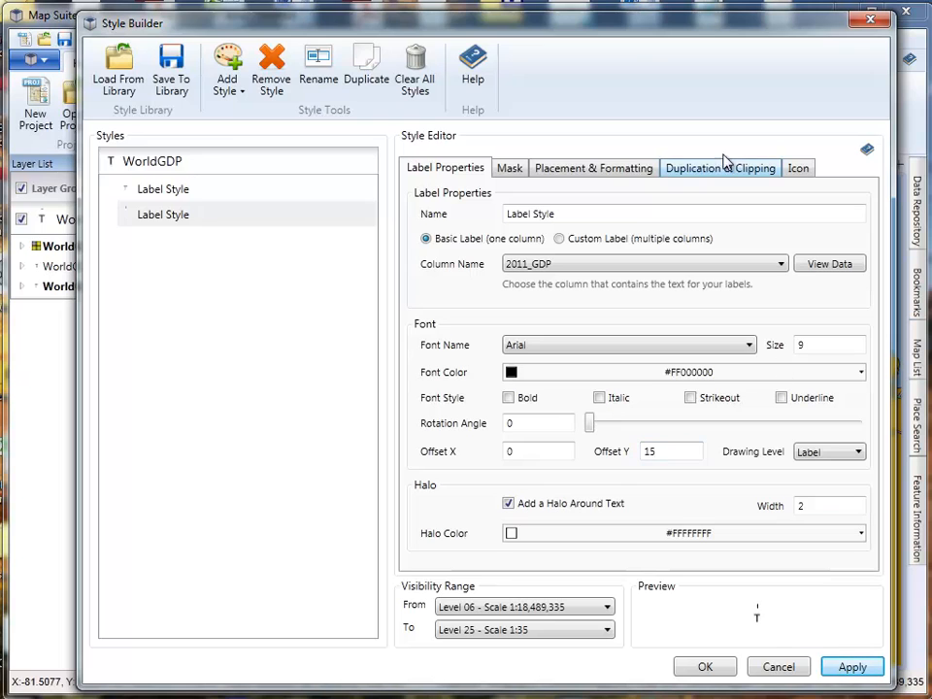
drag(656, 36, 636, 58)
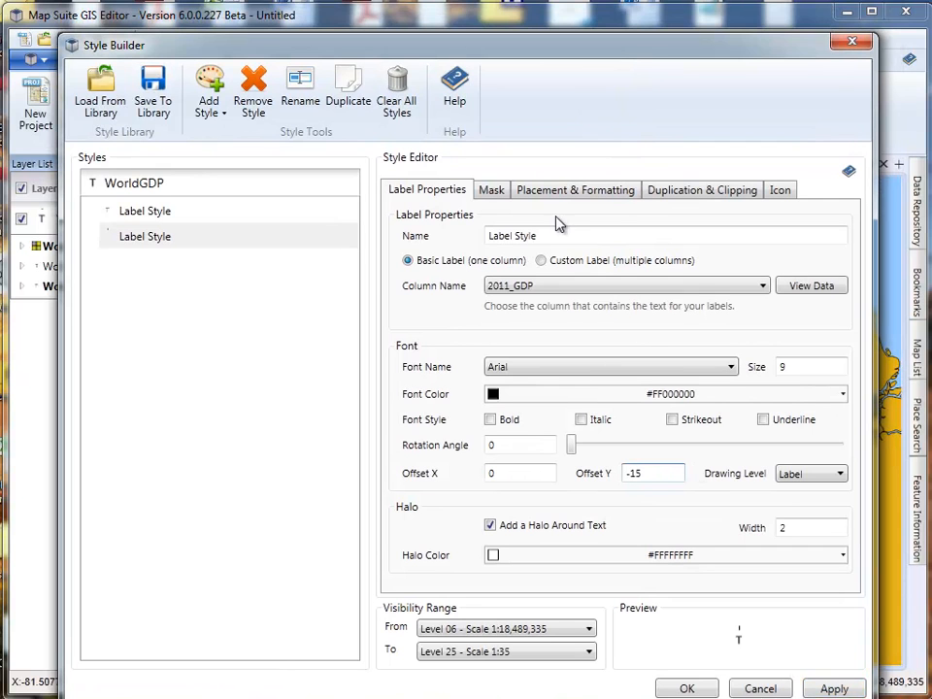
- Add a halo of width 2 around the CNTRY_NAME label in the level 6 to 25 style, and accept the style changes
click(150, 219)
click(495, 526)
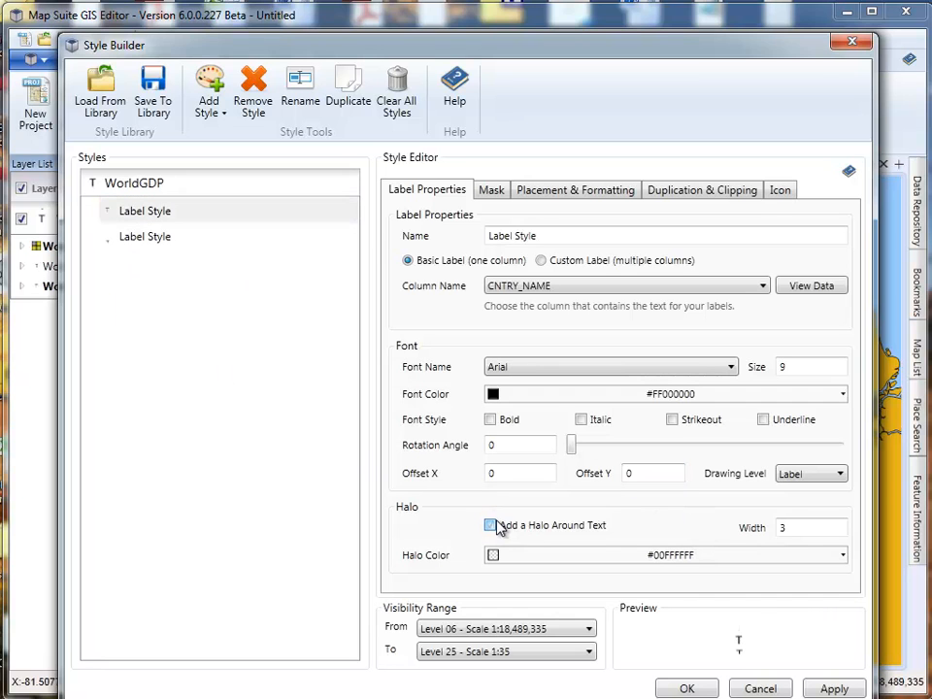
double_click(795, 530)
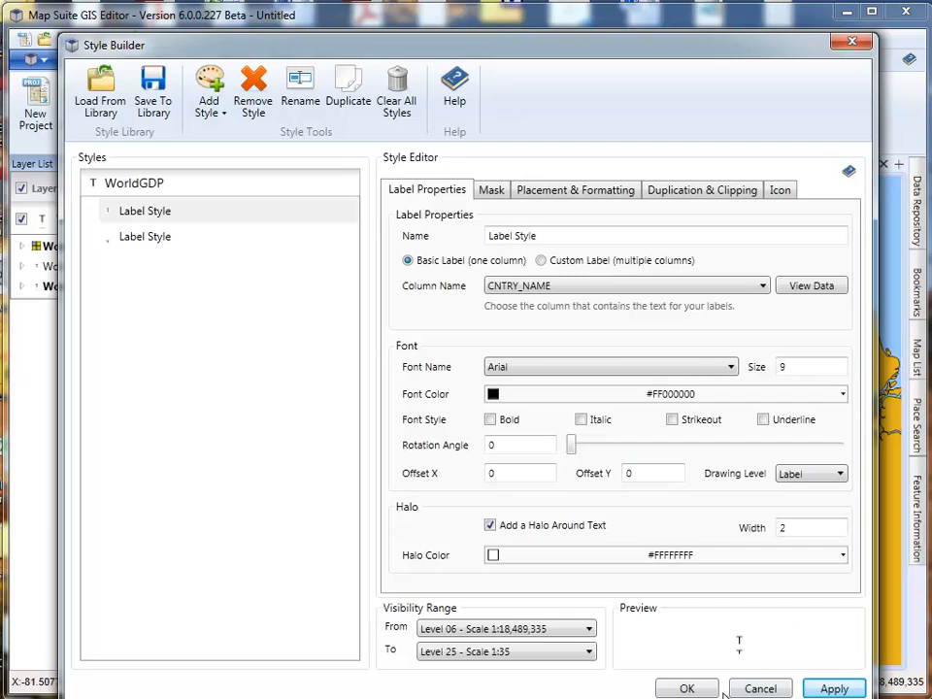
click(687, 688)
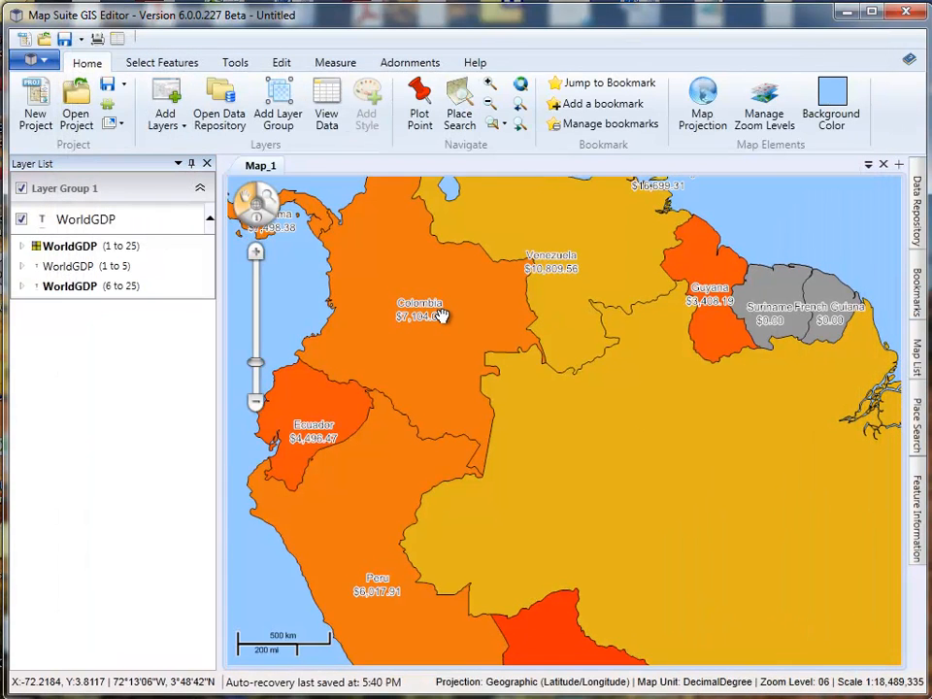
- Examine the country name and GDP labels around northern South America and the Caribbean at zoom levels 5 and 6
scroll(632, 349, down, 1)
scroll(633, 349, up, 1)
drag(531, 306, 545, 365)
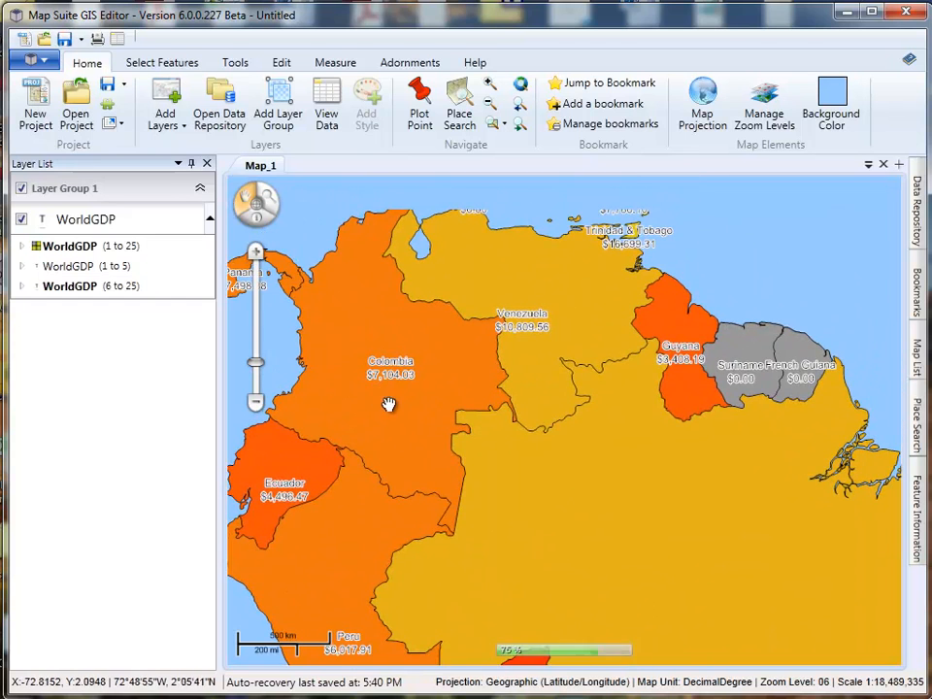
scroll(369, 355, up, 1)
scroll(501, 381, down, 2)
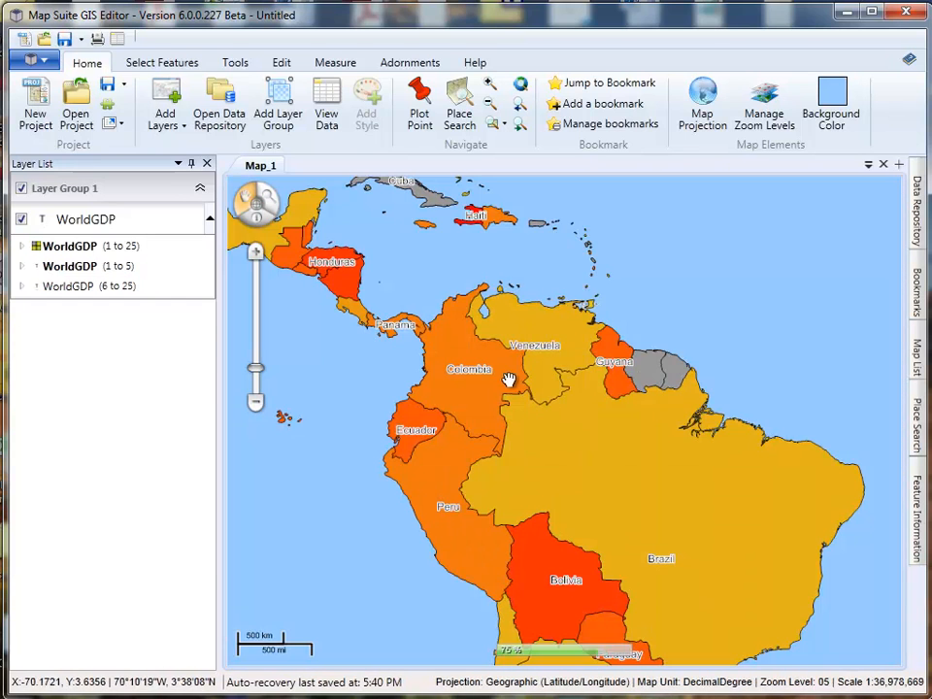
scroll(472, 381, up, 1)
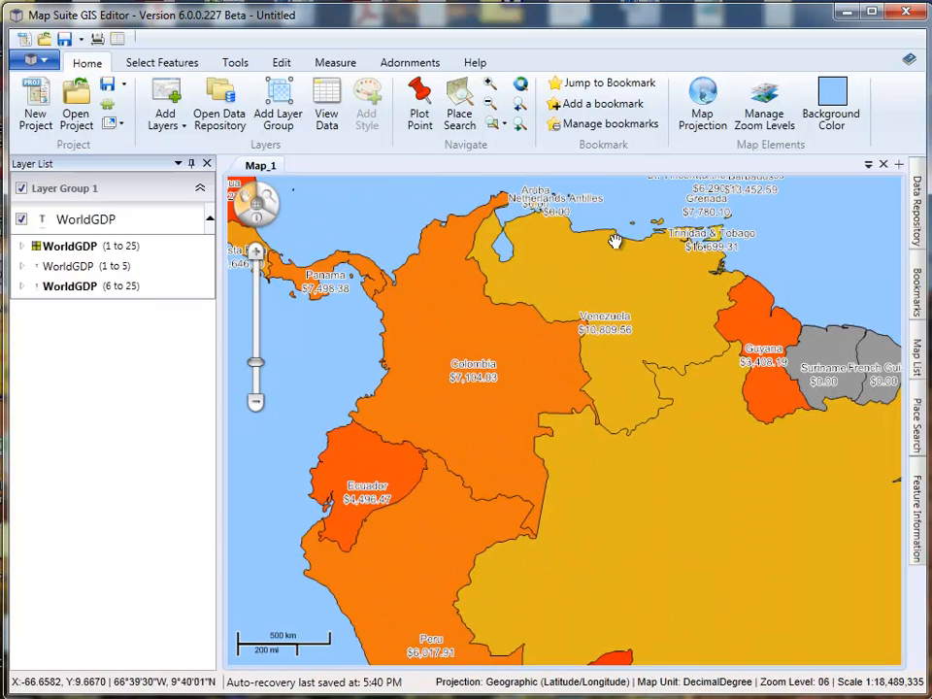
drag(718, 359, 443, 612)
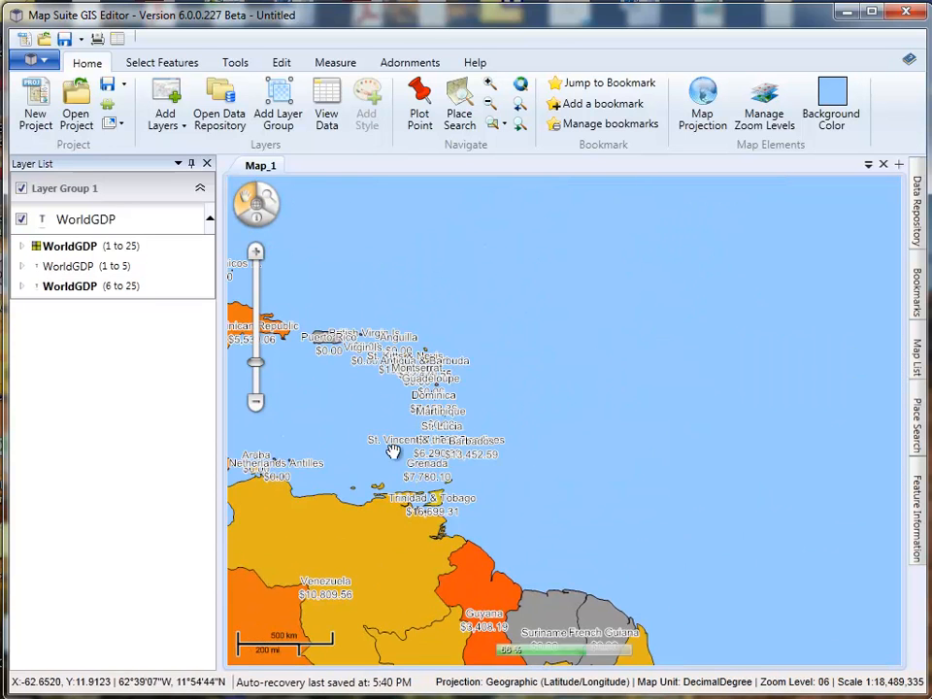
drag(367, 362, 541, 339)
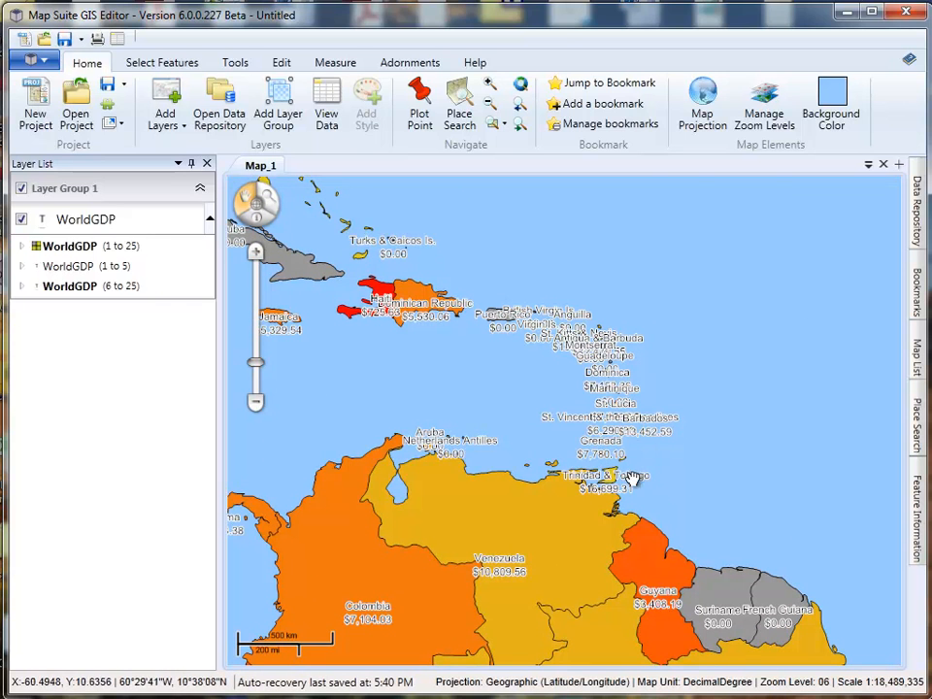
- Reopen the level 6 to 25 style and restrict the 2011_GDP label to drawing only where it fits entirely within the area boundary
double_click(68, 286)
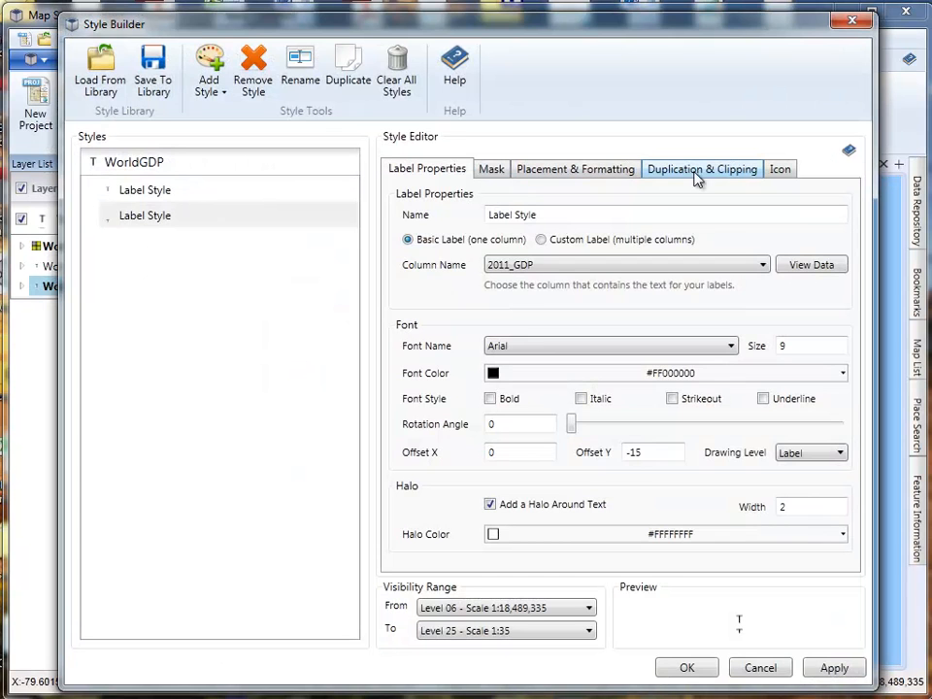
click(596, 177)
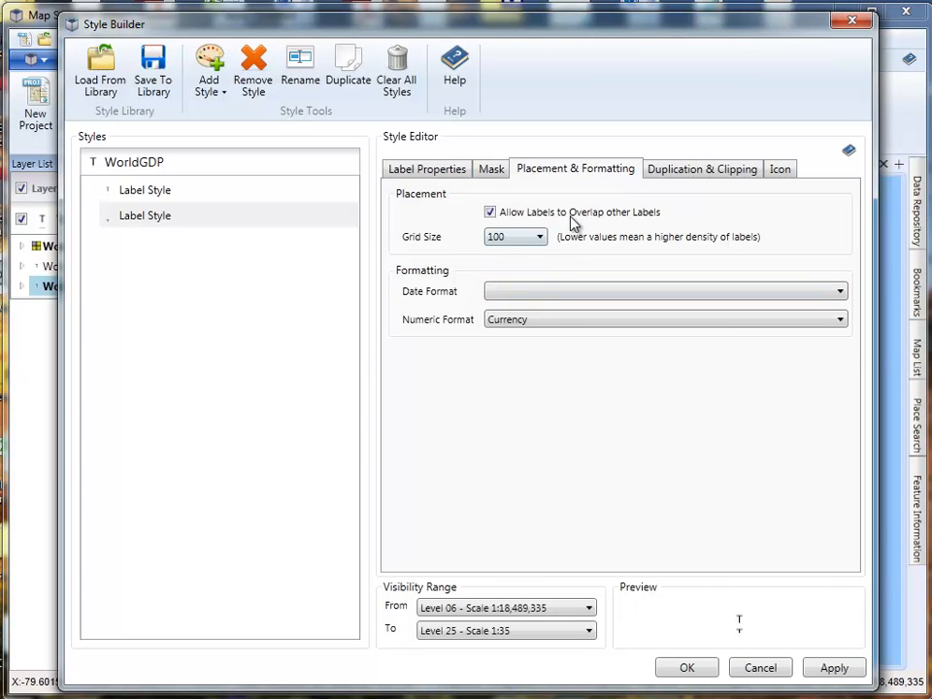
click(689, 173)
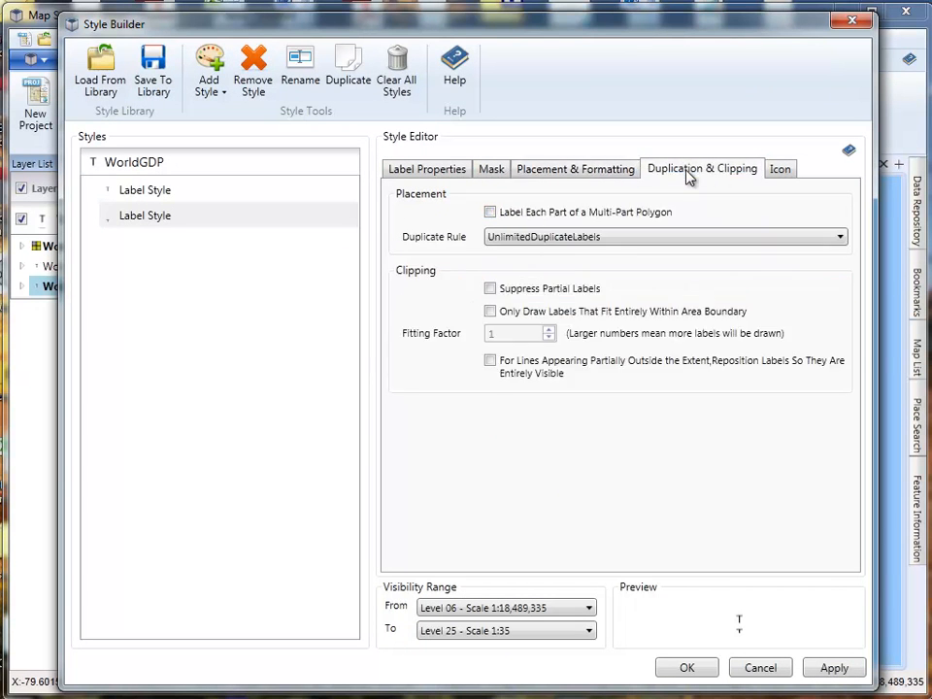
click(491, 312)
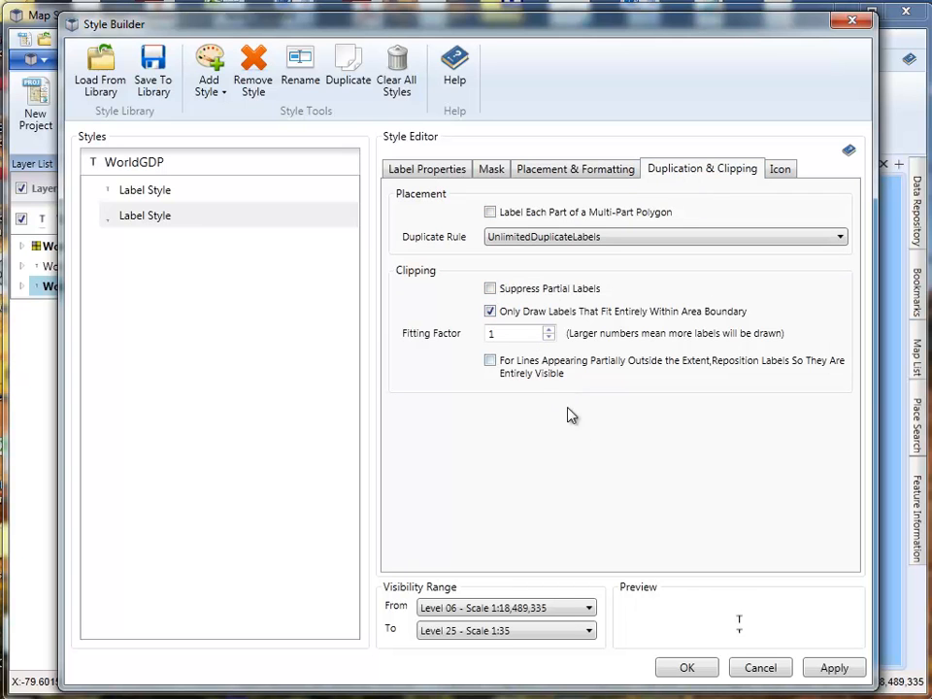
- Restrict the CNTRY_NAME label to drawing only where it fits entirely within the area boundary, and accept the style changes
click(157, 194)
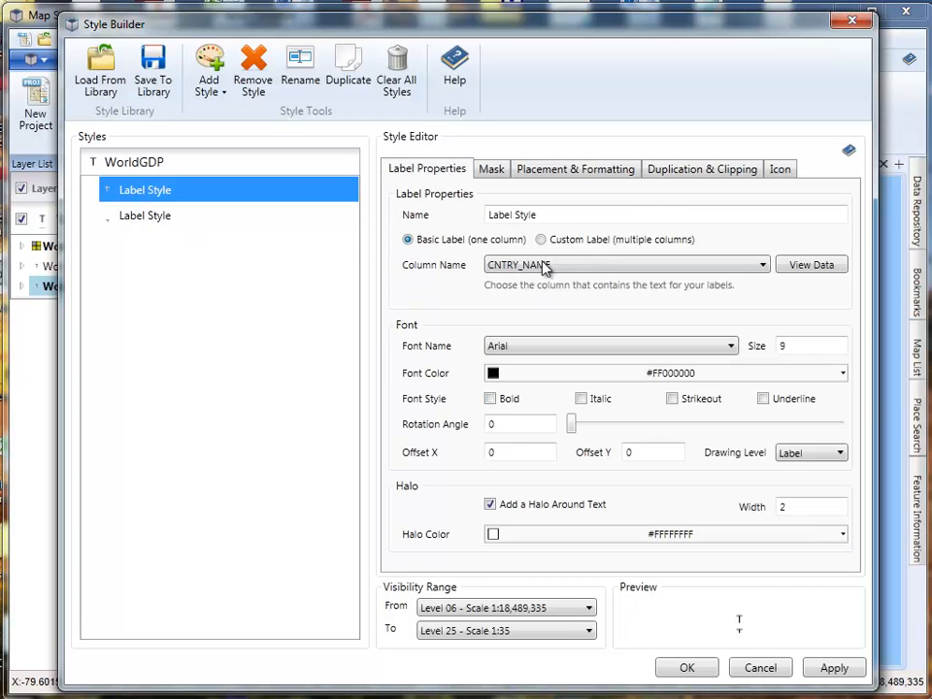
click(604, 173)
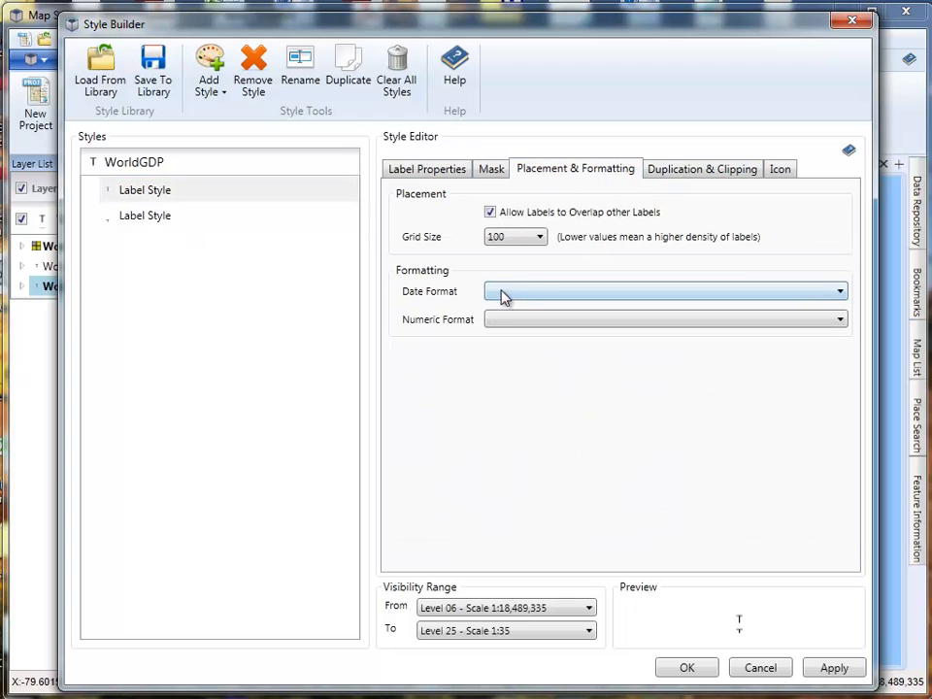
click(721, 173)
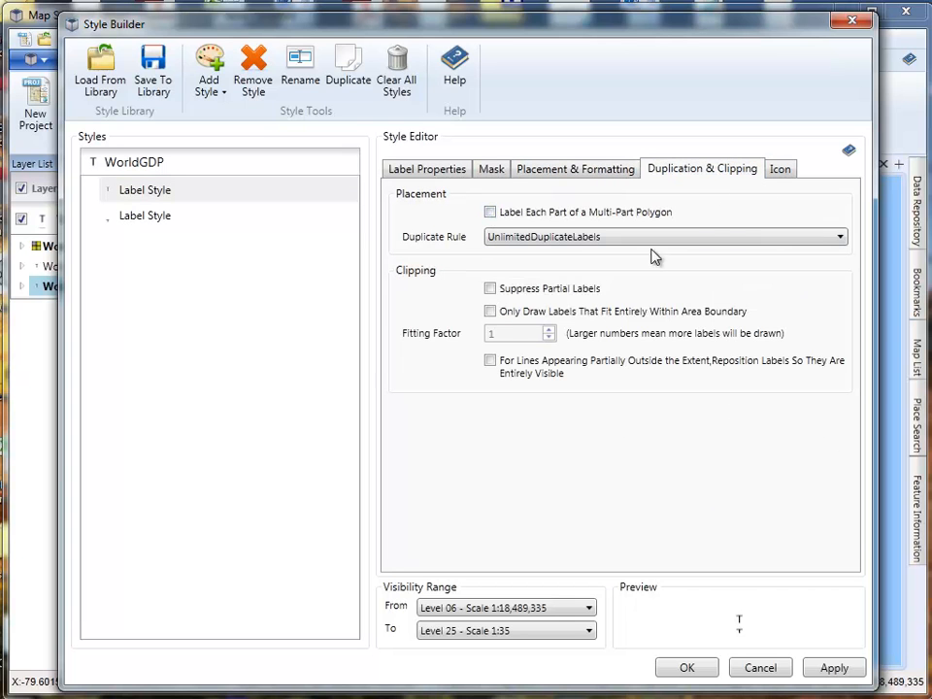
click(490, 310)
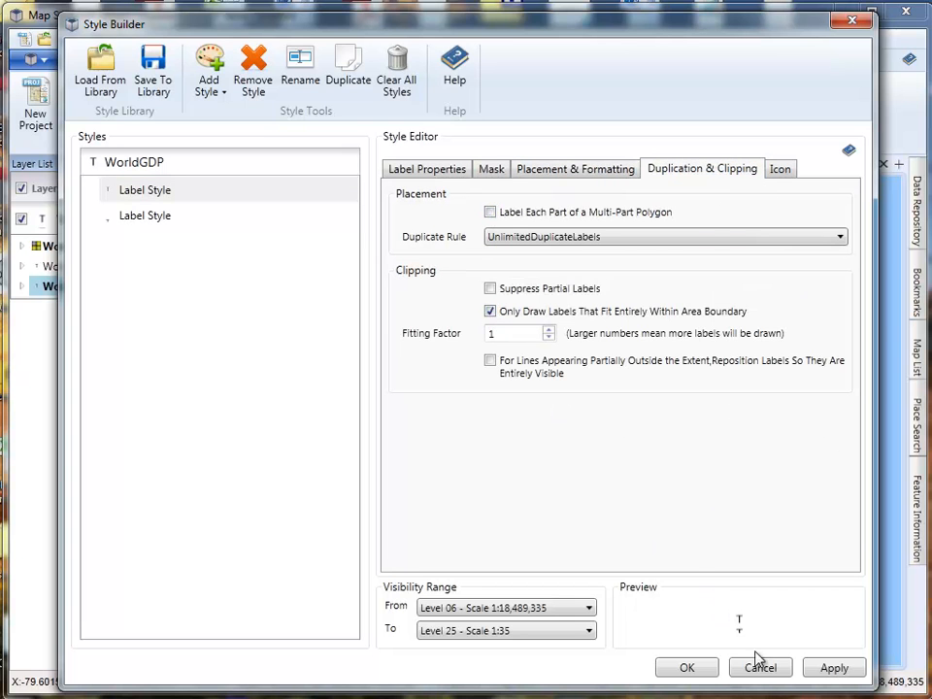
click(828, 668)
click(686, 669)
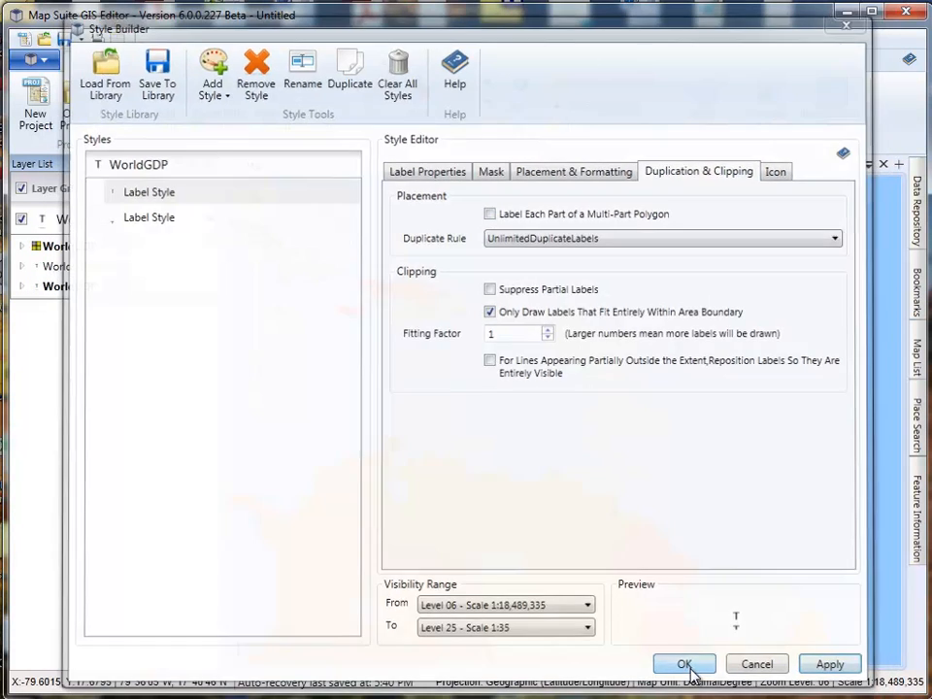
- Examine how the boundary-restricted labels draw at different zoom levels across the Guianas, South America and the Caribbean
drag(577, 530, 508, 306)
scroll(656, 394, up, 1)
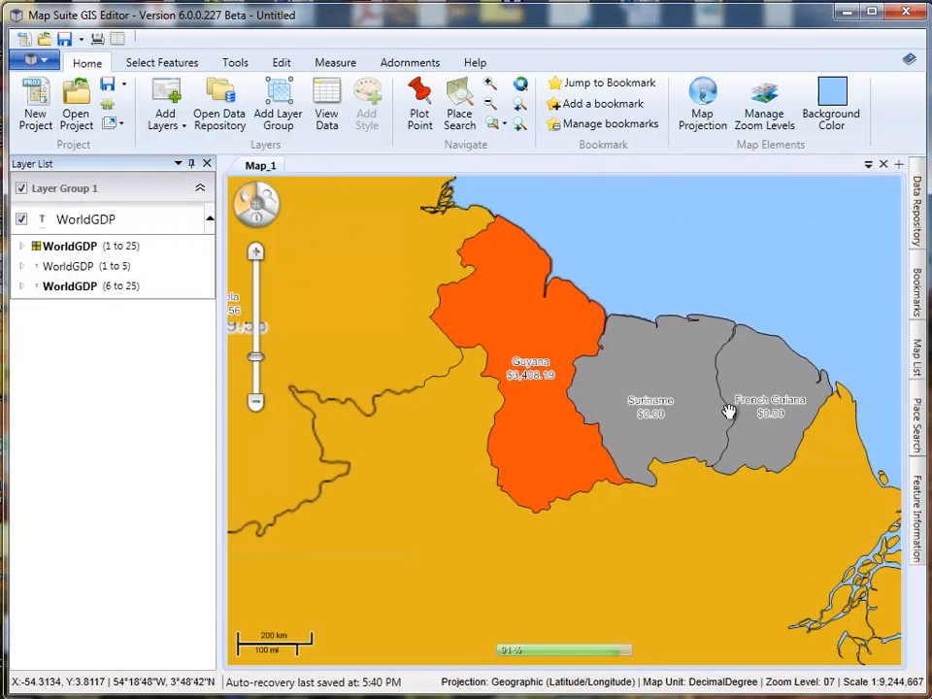
scroll(732, 407, up, 1)
scroll(719, 412, down, 1)
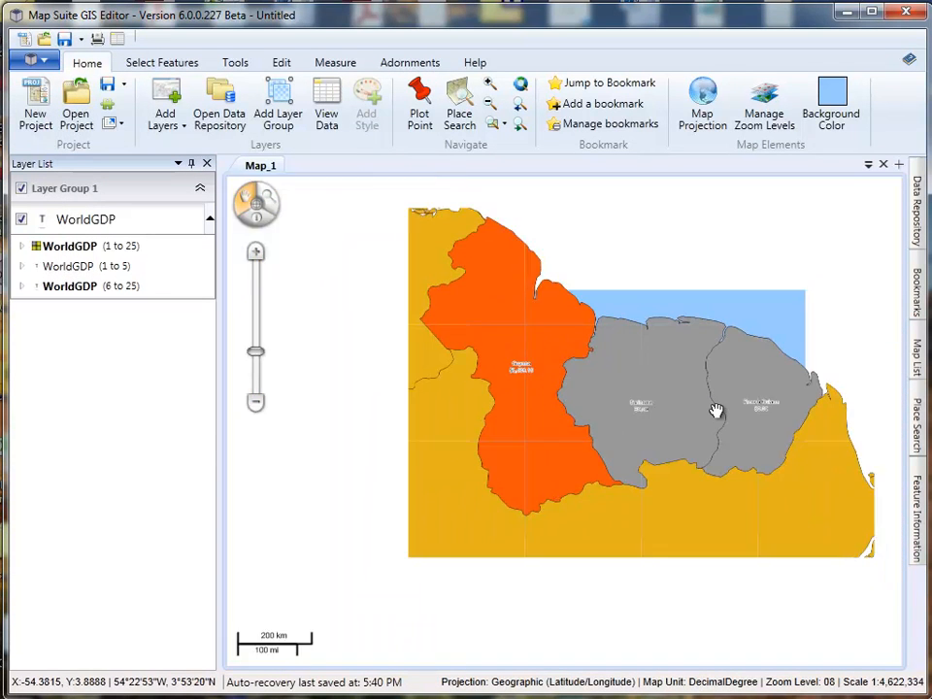
scroll(670, 378, down, 1)
scroll(587, 408, down, 1)
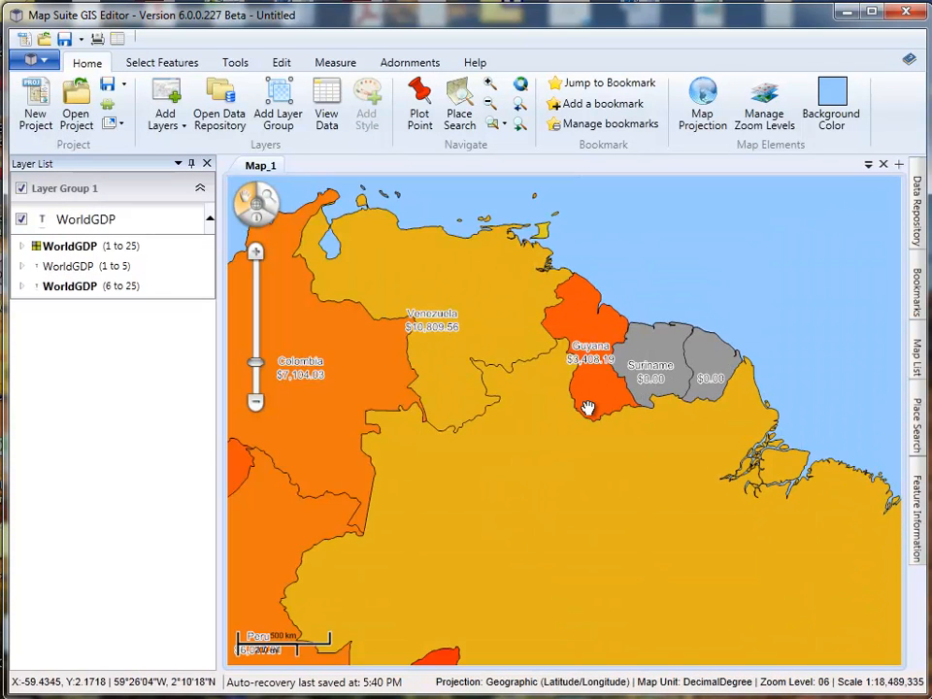
scroll(587, 417, down, 1)
drag(570, 426, 537, 377)
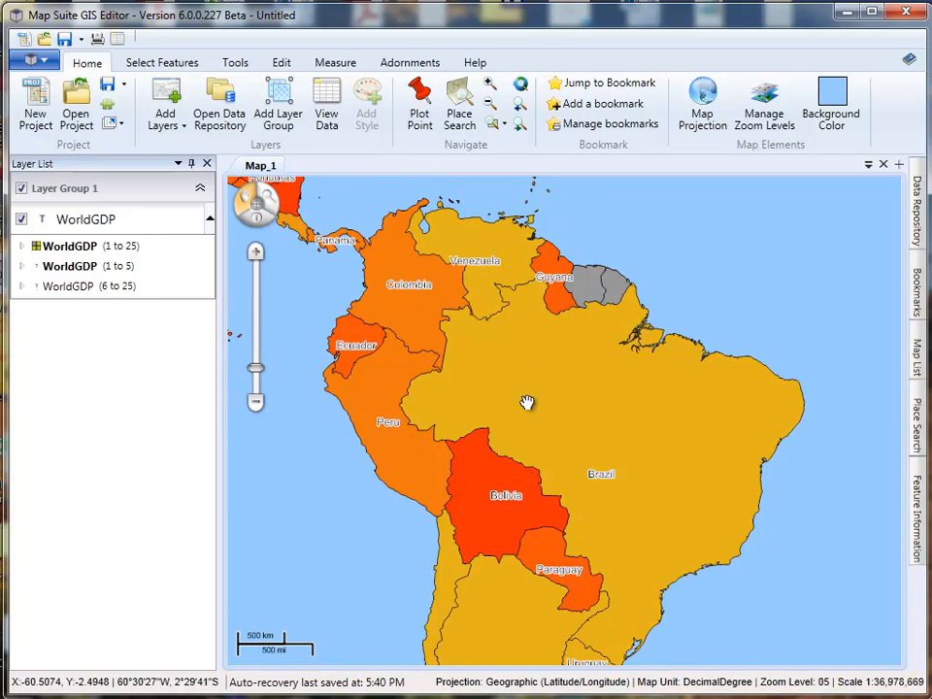
drag(485, 227, 491, 334)
drag(456, 291, 431, 404)
scroll(431, 404, up, 1)
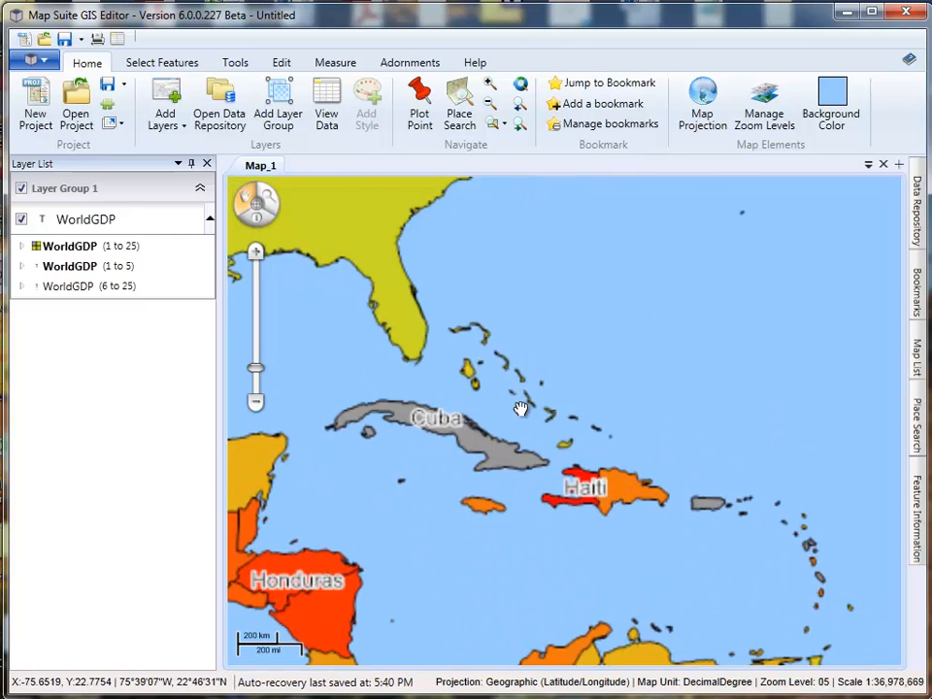
scroll(437, 428, up, 1)
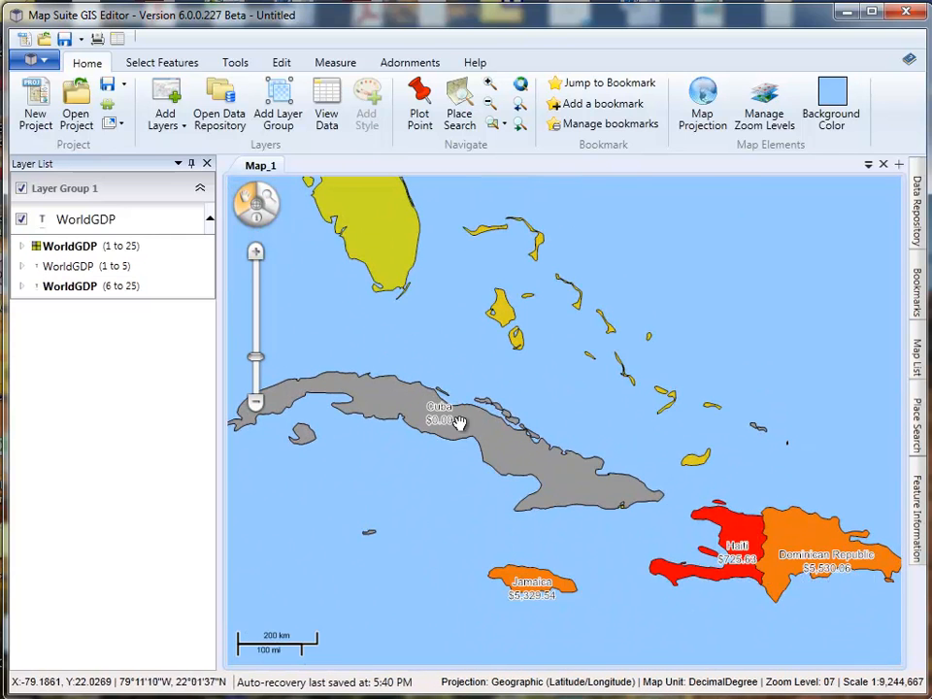
- Examine the country labels over Cuba, South America and the whole world at different zoom levels, including the sub-style of the level 1 to 5 style
scroll(440, 425, up, 1)
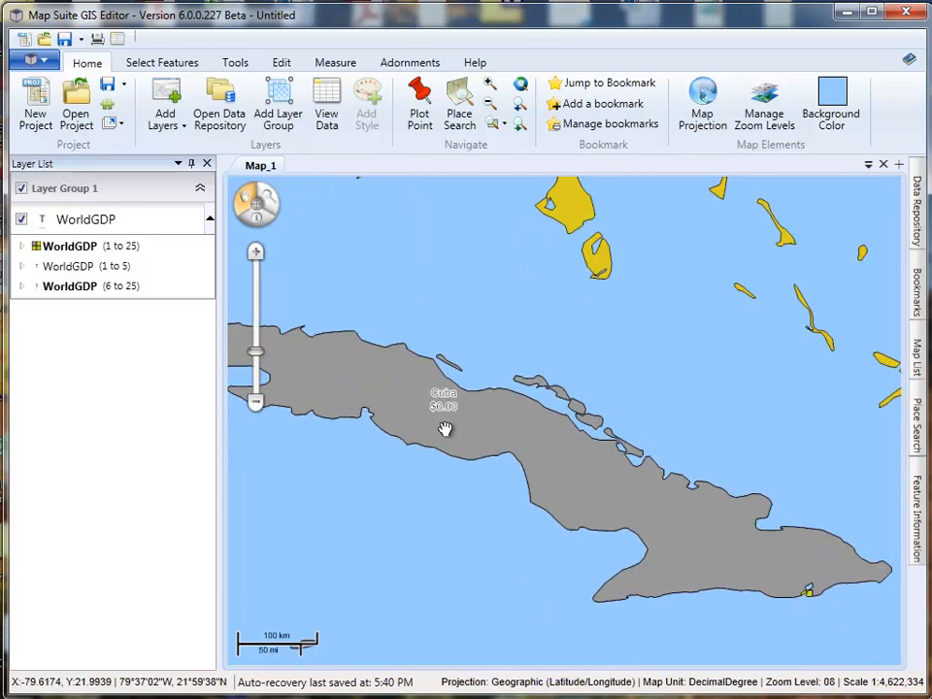
scroll(441, 427, down, 2)
scroll(442, 427, down, 1)
scroll(442, 427, down, 1)
drag(480, 484, 483, 377)
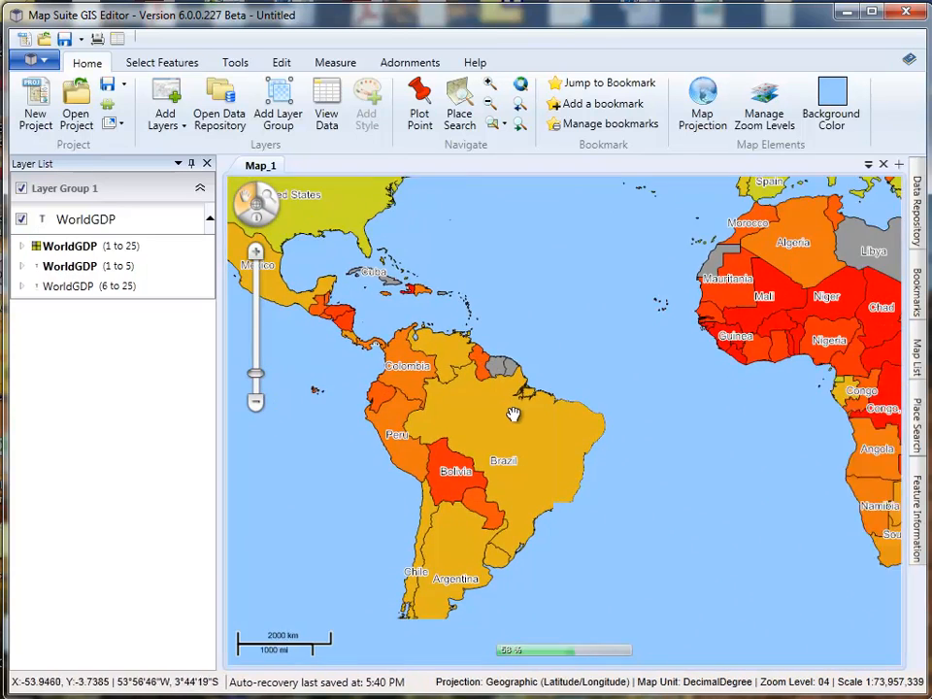
scroll(512, 389, up, 2)
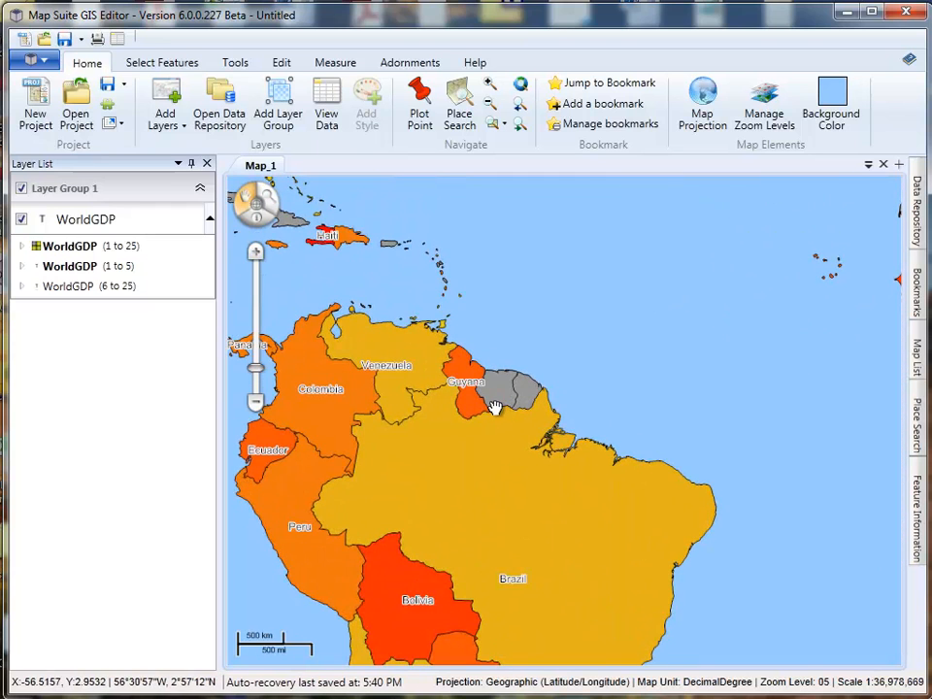
scroll(469, 427, down, 2)
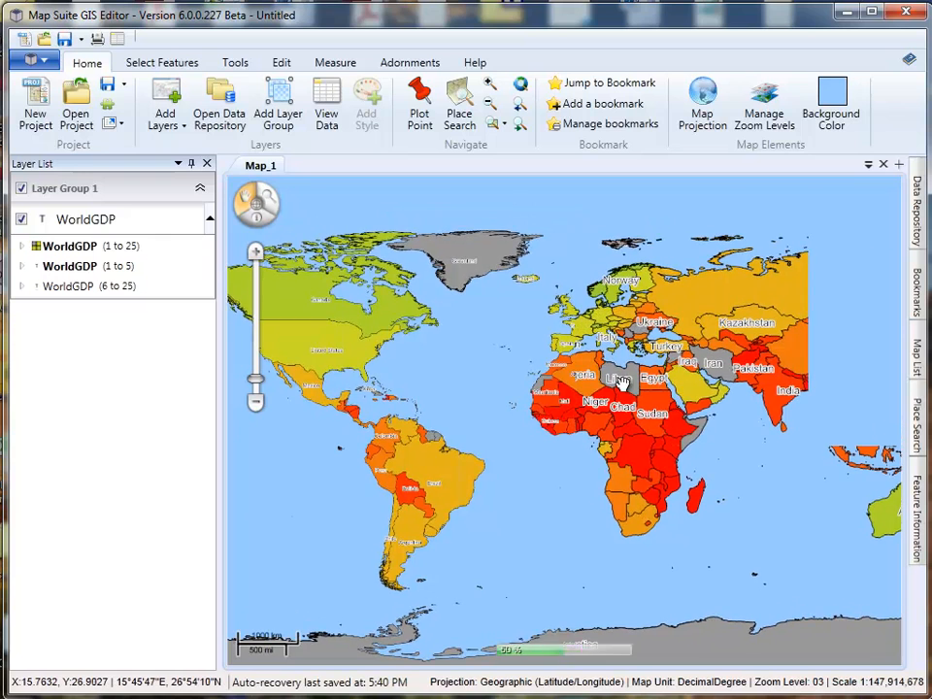
drag(559, 360, 607, 343)
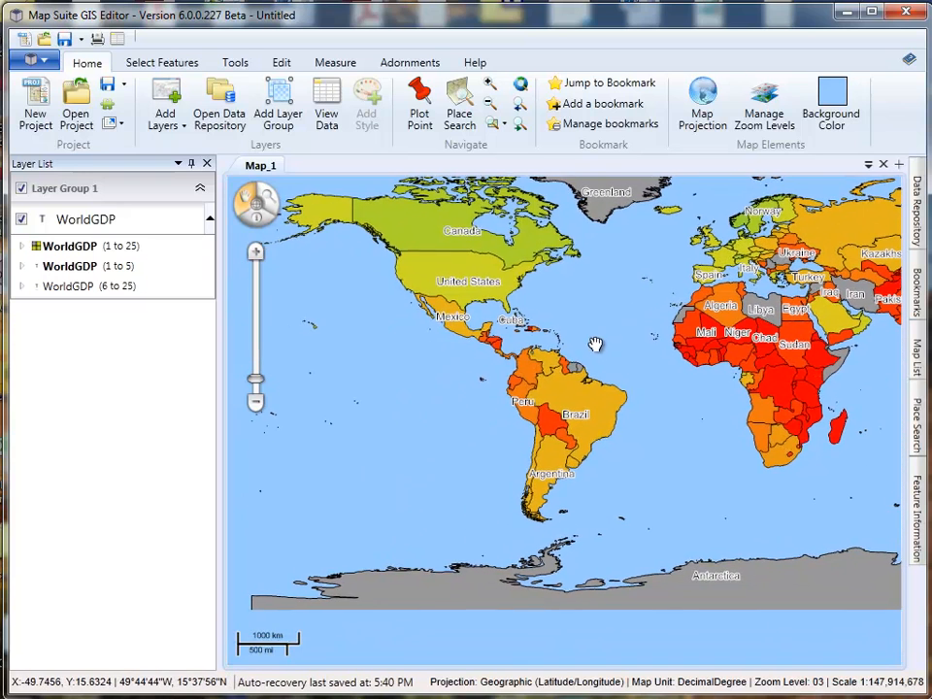
click(23, 267)
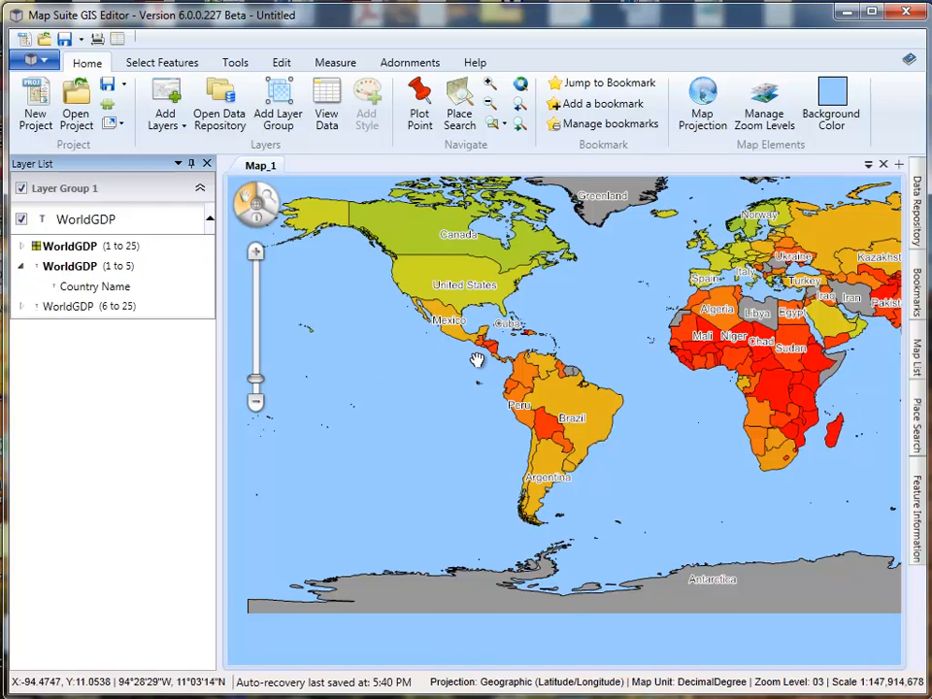
scroll(505, 404, up, 2)
scroll(489, 387, up, 4)
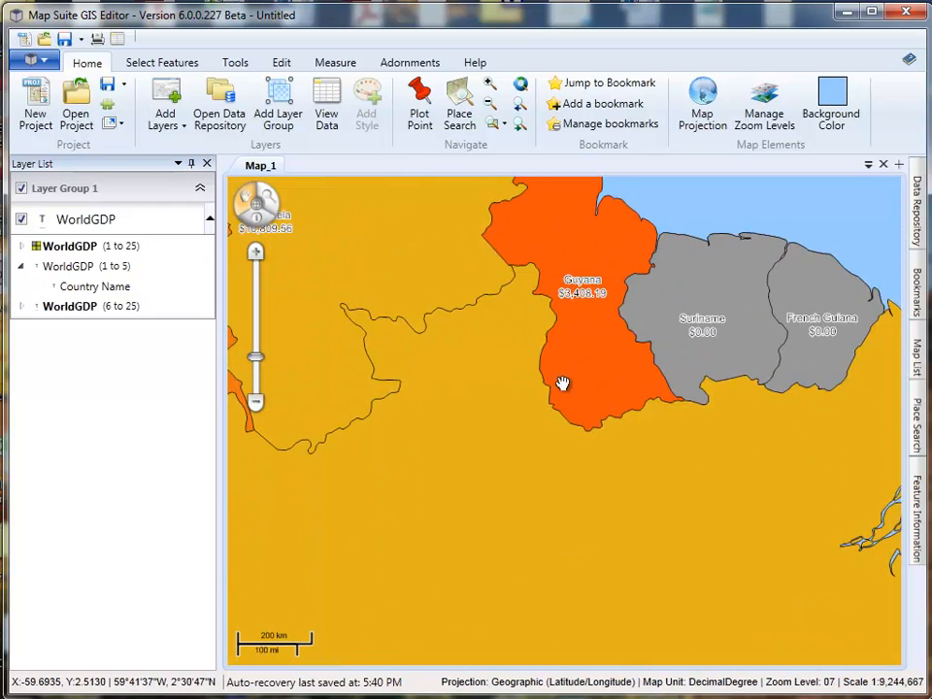
drag(541, 384, 463, 406)
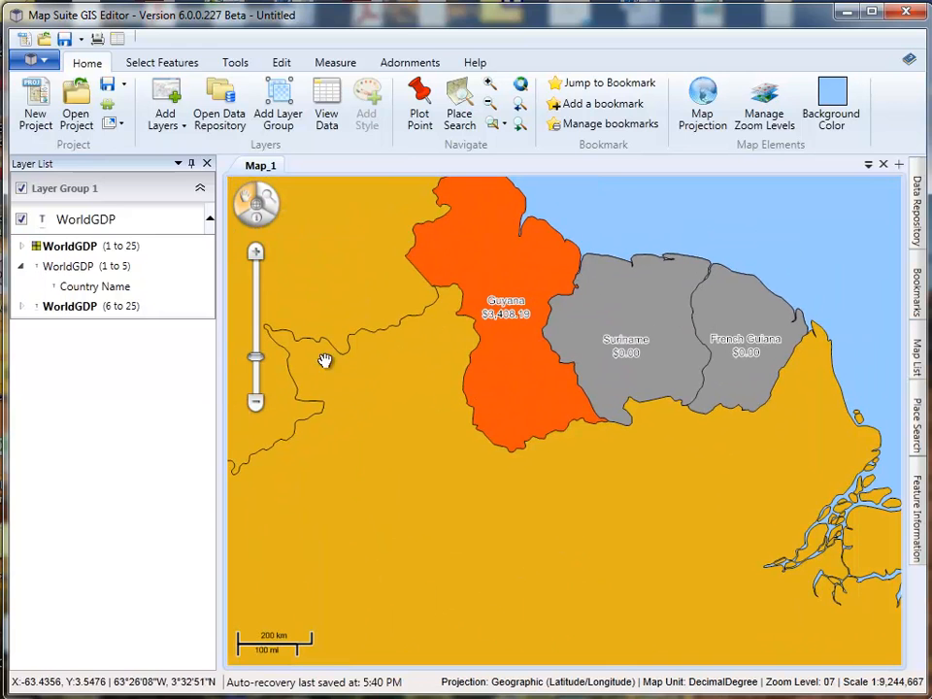
- Reopen the WorldGDP style for levels 6 to 25 and add a Filter Label Style to it
click(20, 307)
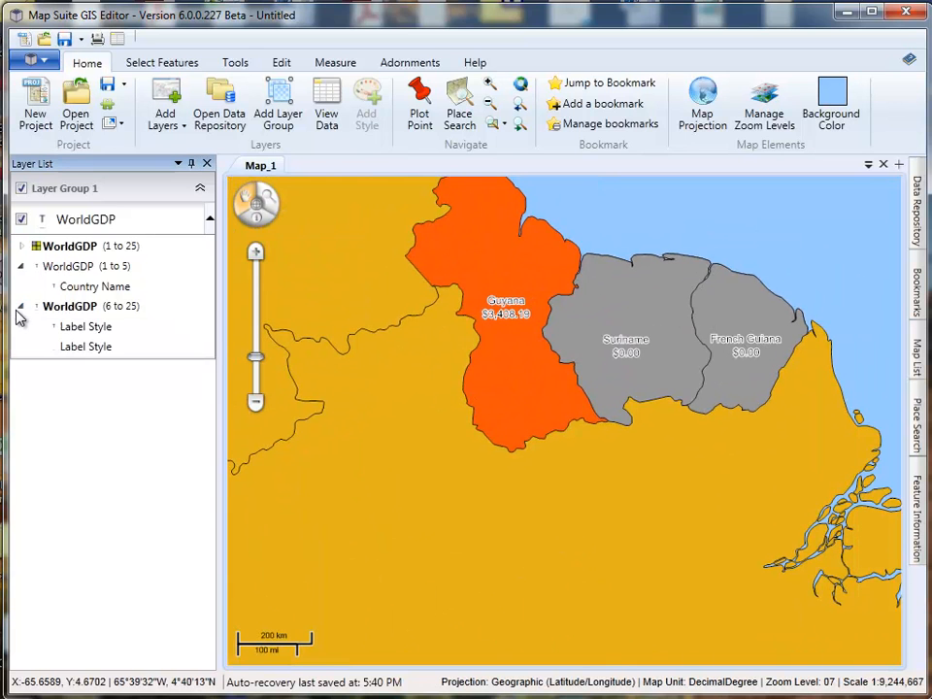
double_click(83, 307)
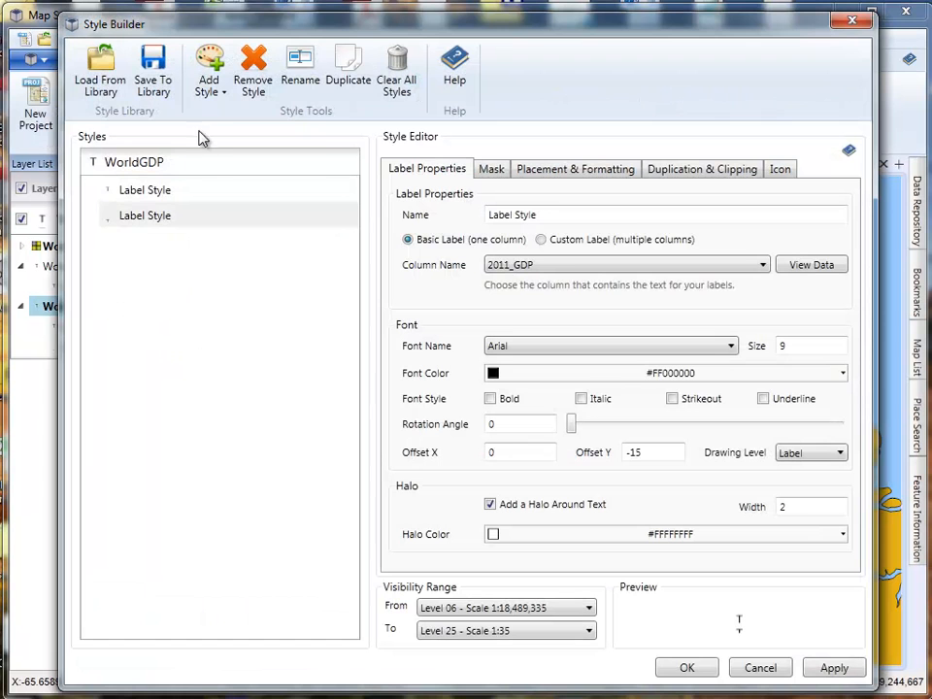
click(206, 87)
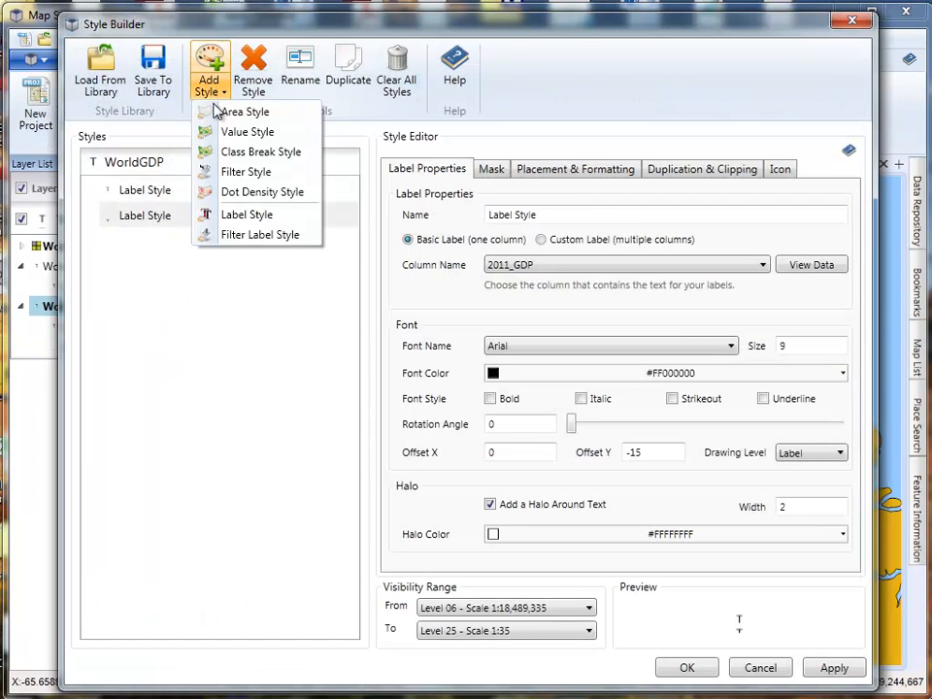
click(243, 236)
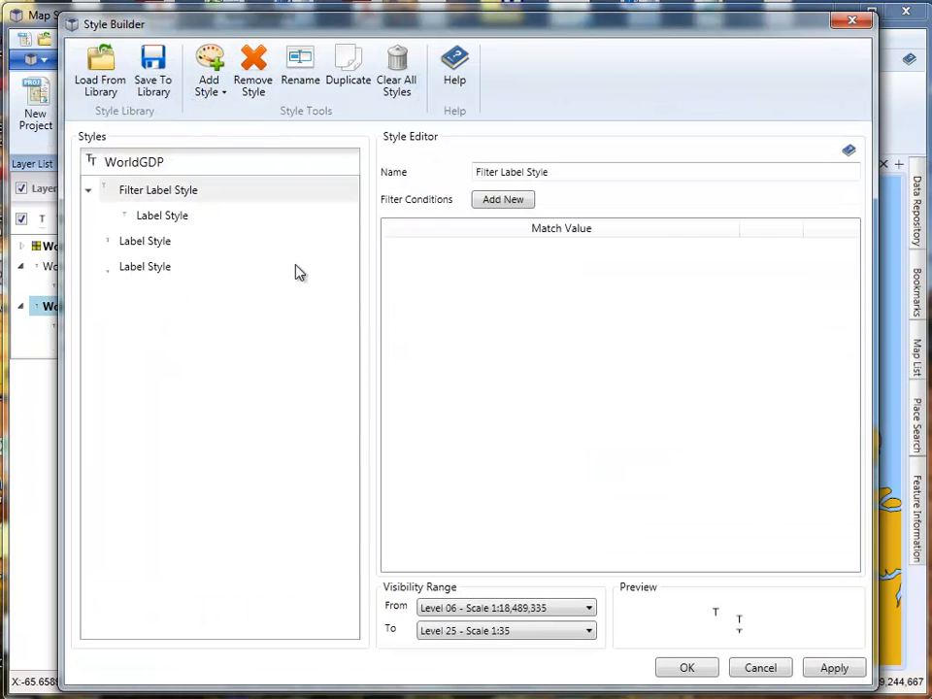
- Give the filter label style a condition that 2011_GDP is GreaterThan 0
click(497, 200)
click(452, 322)
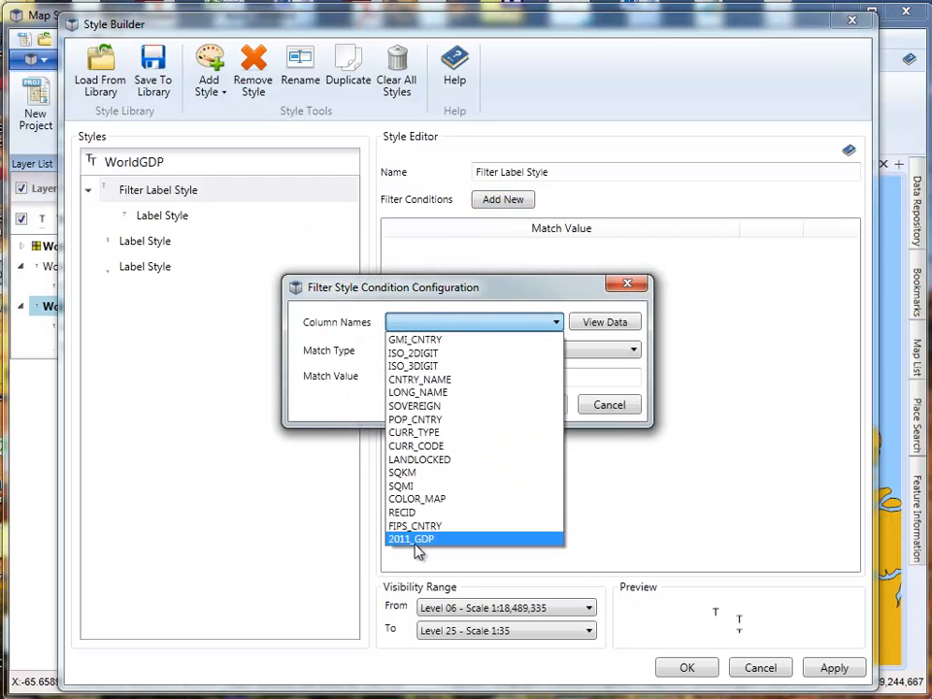
click(419, 537)
click(433, 352)
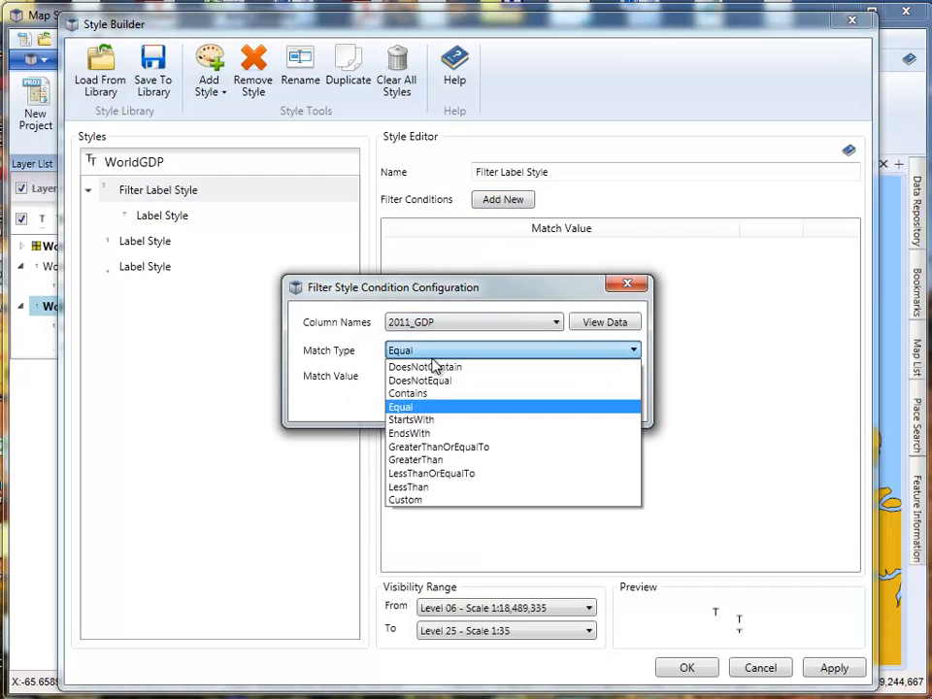
click(435, 459)
click(397, 378)
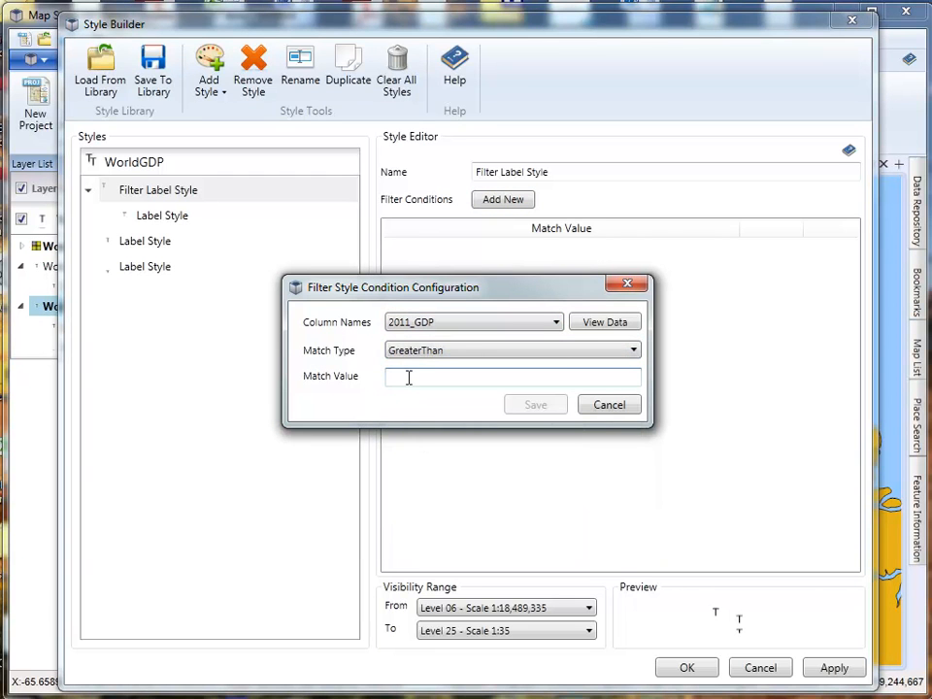
text(0)
click(532, 405)
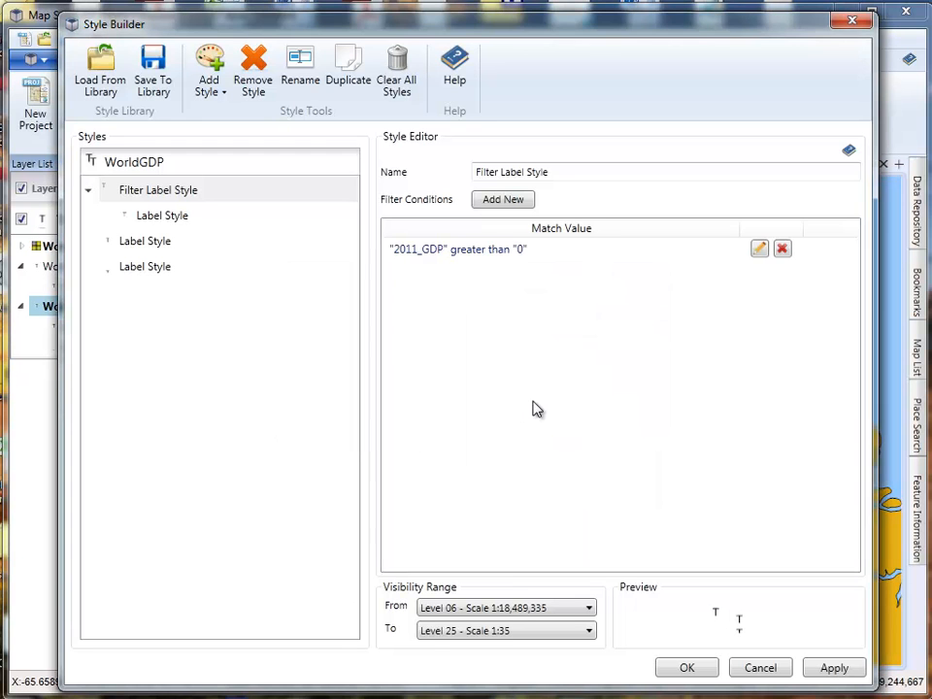
- Rename the CNTRY_NAME label style as Country Name and the 2011_GDP label style as GDP Value
click(141, 243)
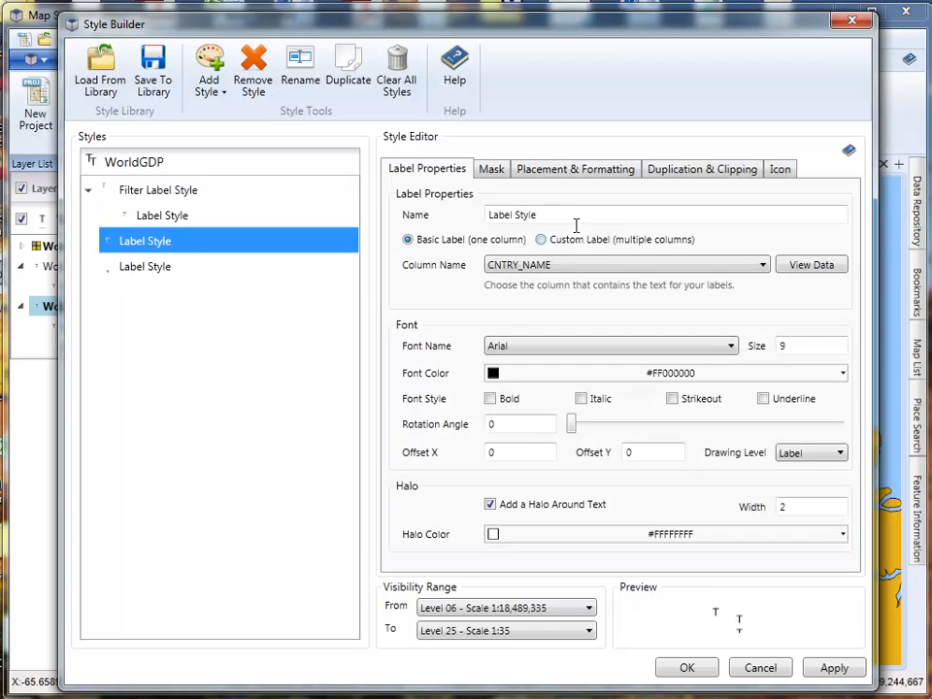
key(Tab)
text(Co)
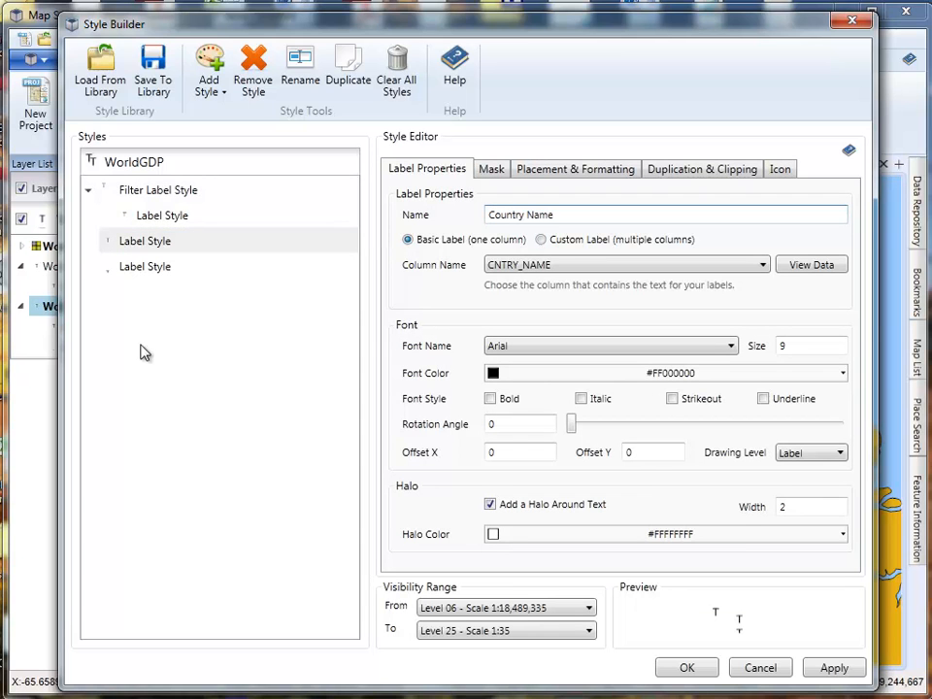
click(151, 272)
key(Tab)
text(GD)
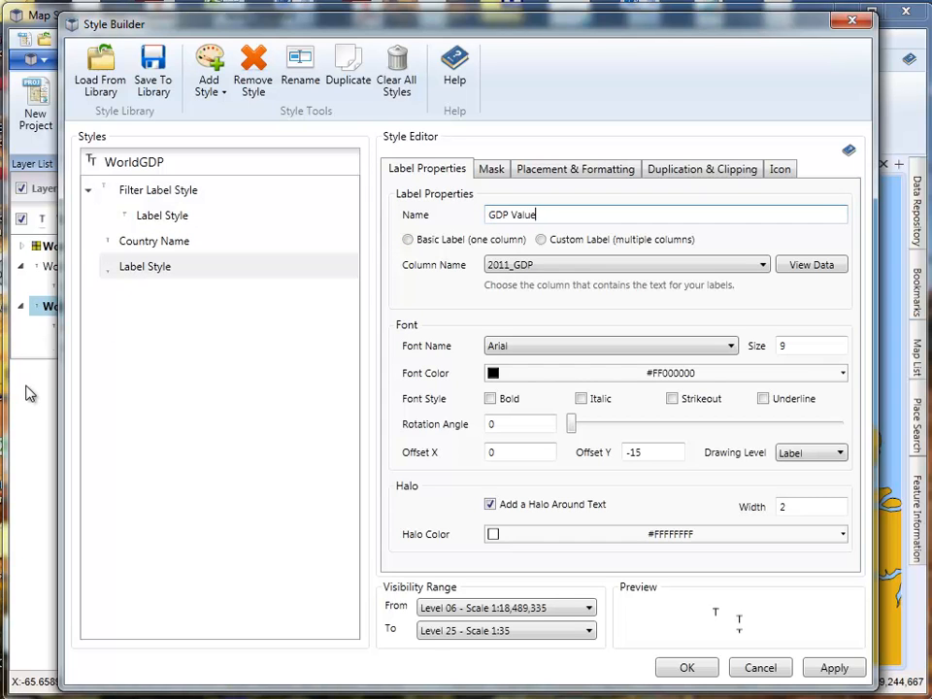
- Move the Country Name and GDP Value labels into the filter label style and remove its default GMI_CNTRY label style
click(167, 243)
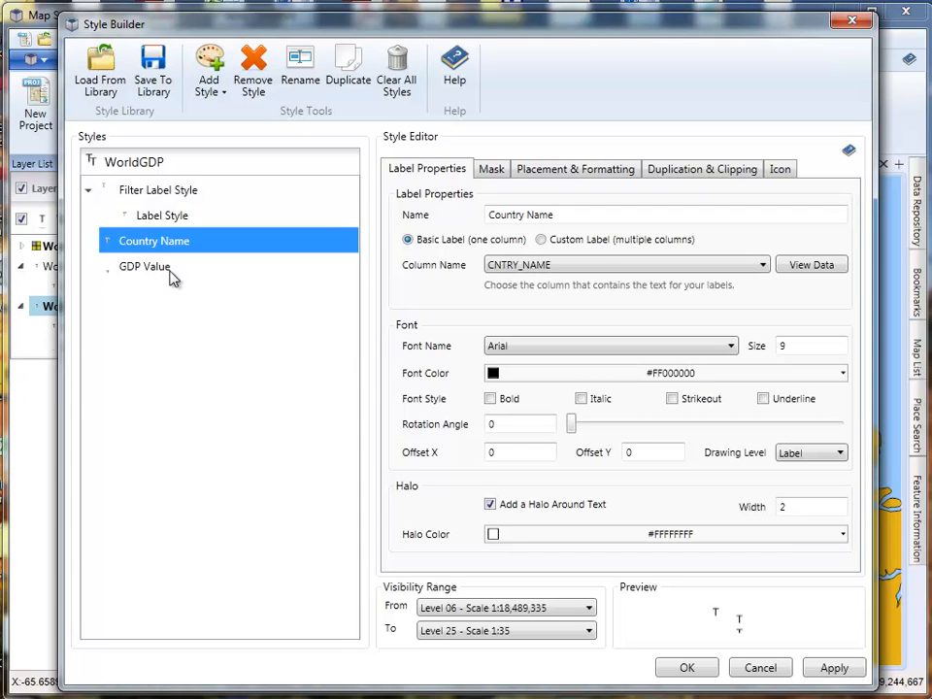
drag(158, 241, 167, 214)
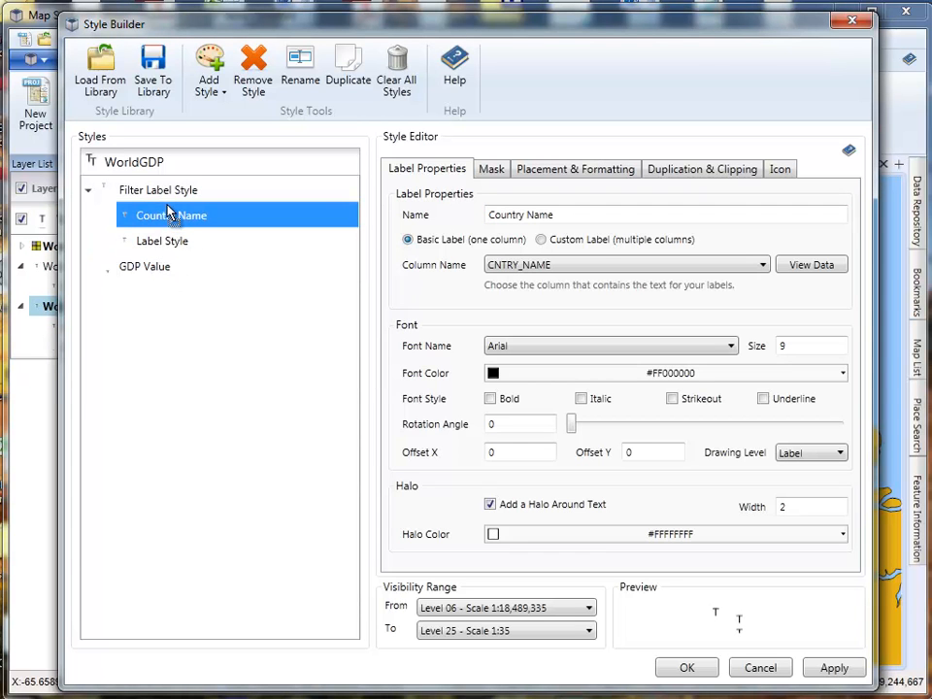
drag(144, 276, 167, 241)
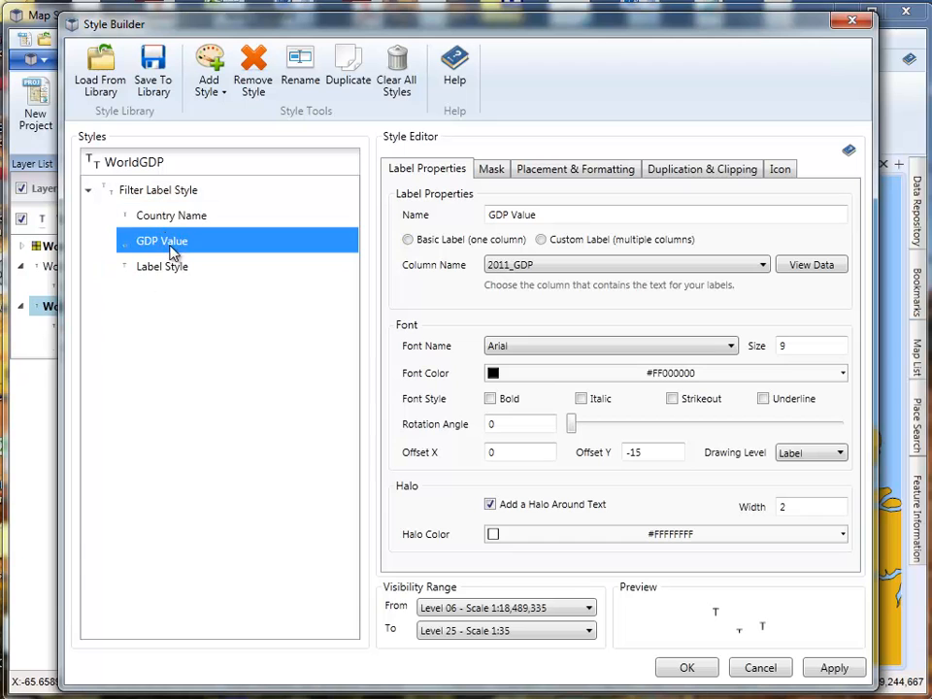
right_click(163, 270)
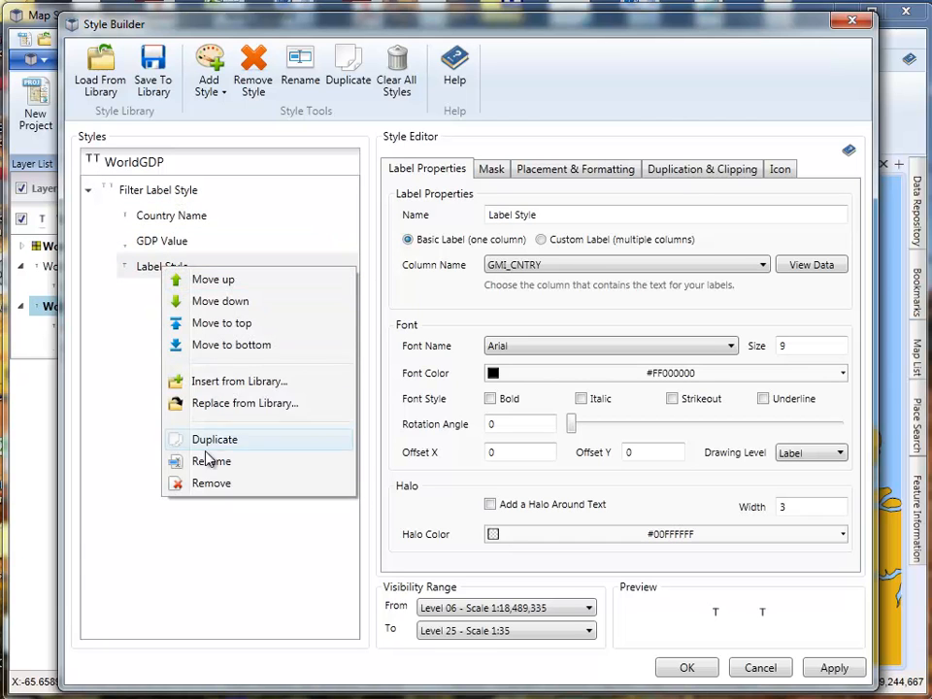
click(201, 484)
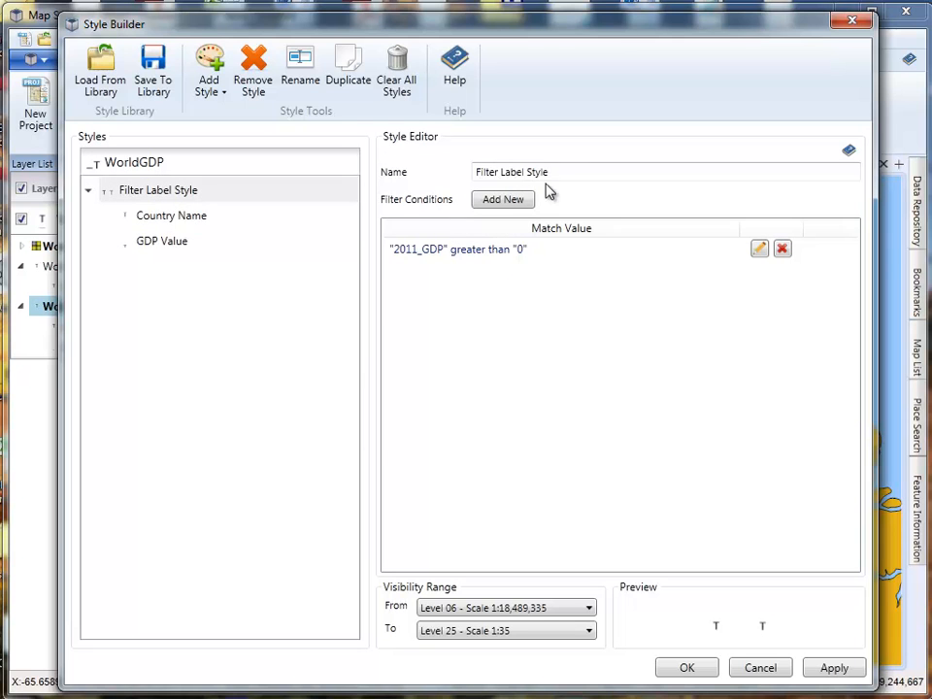
- Rename the filter label style as Country Labels with GDP and accept the style changes
drag(556, 173, 437, 172)
text(Country)
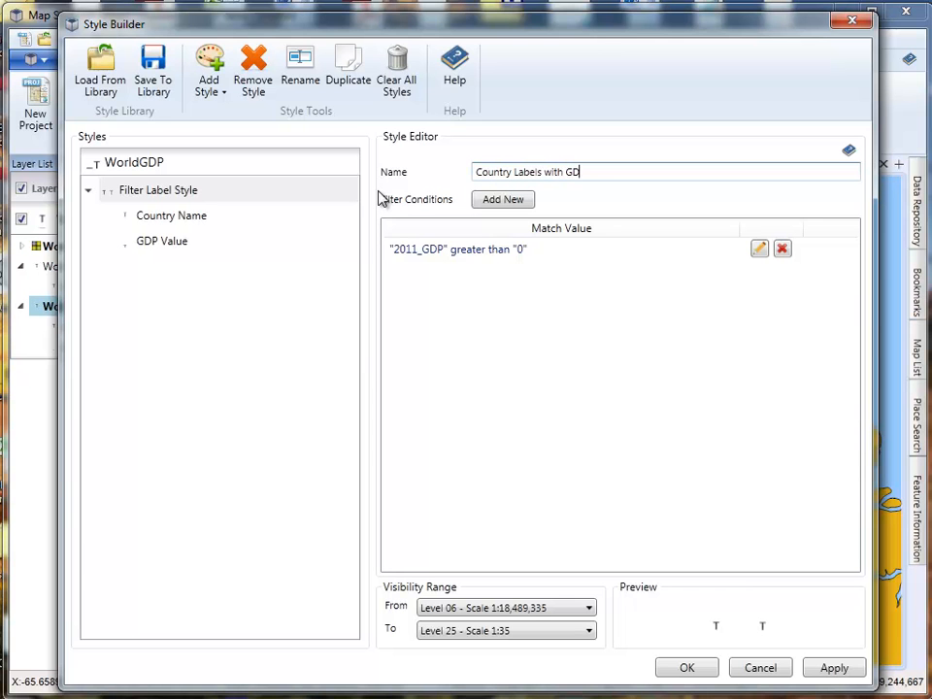
click(697, 669)
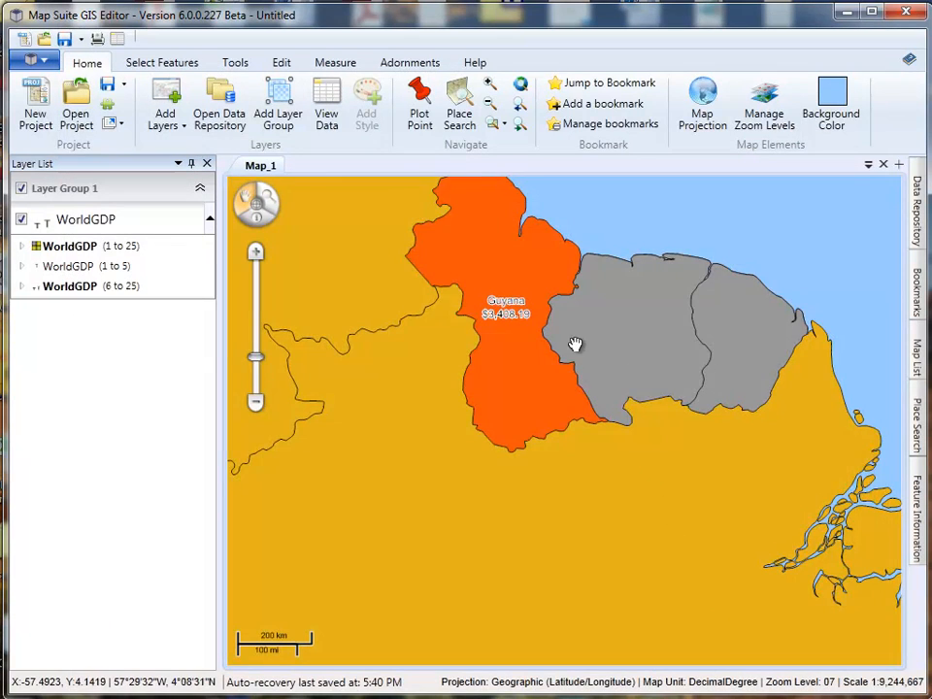
- Examine how the filtered labels draw for Guyana and its grey neighbours compared with South America and the world at lower zoom levels
scroll(585, 381, down, 1)
scroll(498, 406, down, 1)
drag(512, 467, 474, 401)
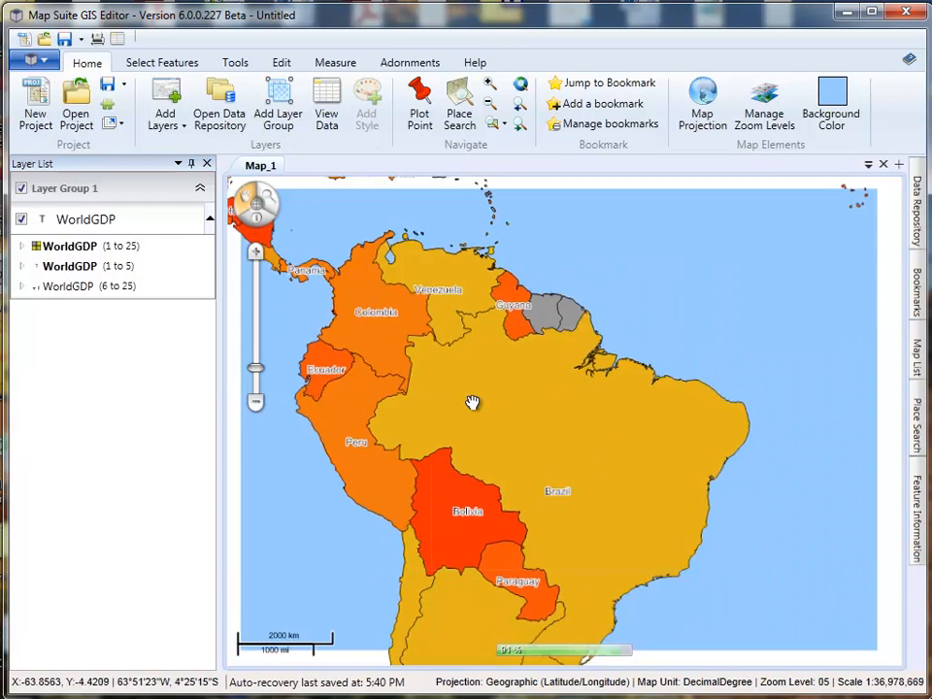
scroll(478, 406, down, 1)
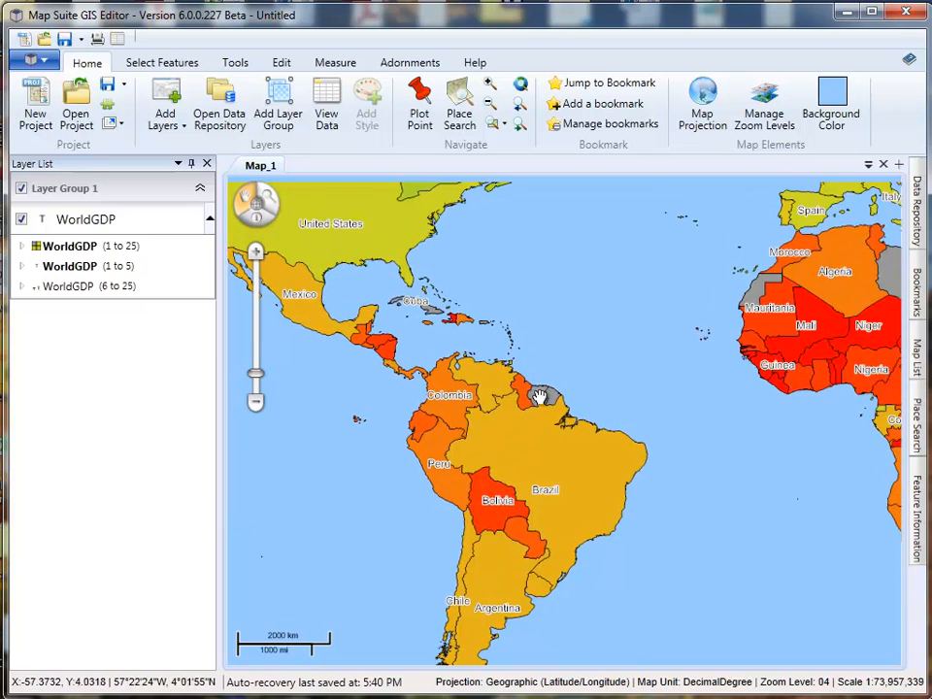
scroll(529, 407, down, 1)
drag(558, 408, 448, 412)
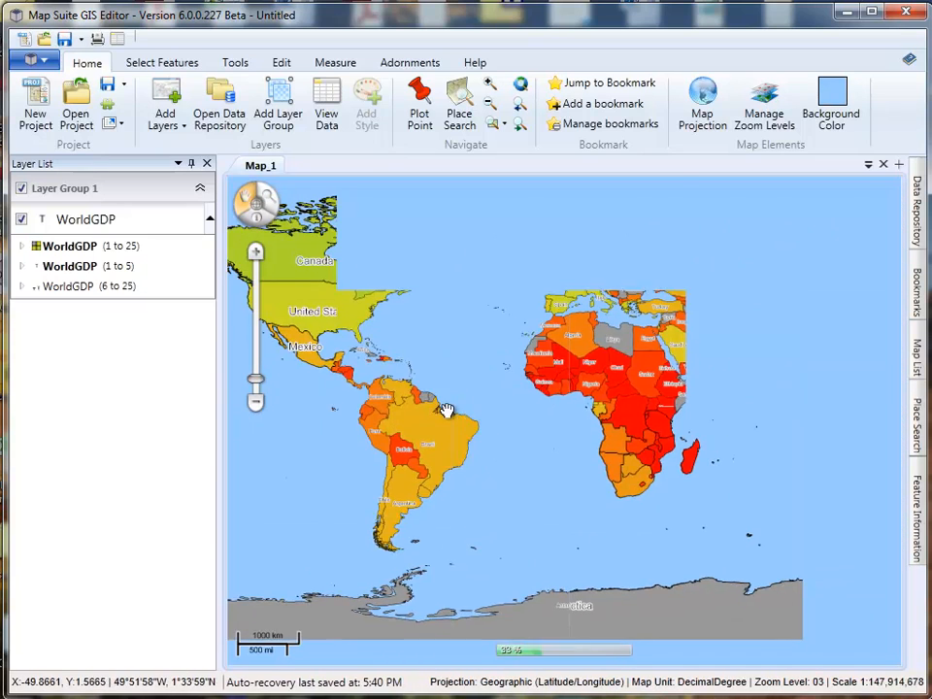
scroll(448, 366, up, 1)
scroll(443, 441, up, 1)
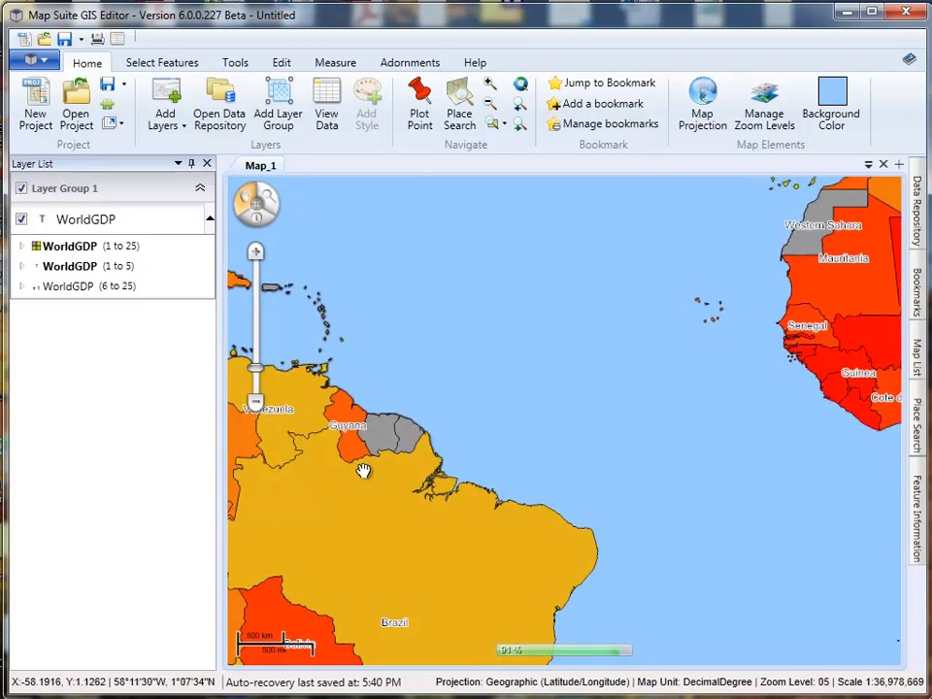
drag(362, 470, 481, 435)
scroll(473, 424, up, 1)
scroll(495, 414, up, 3)
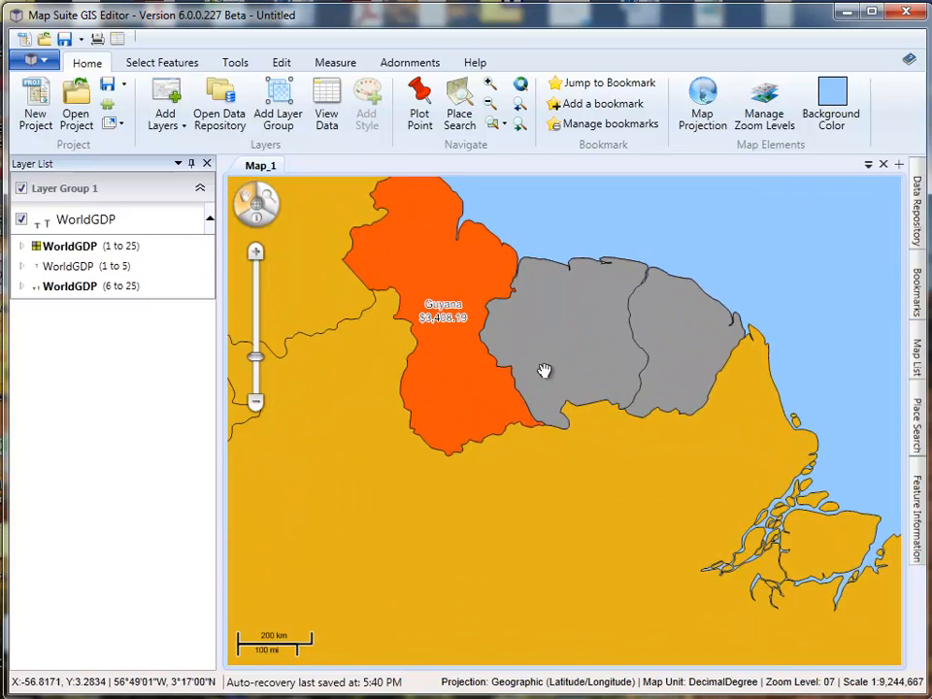
scroll(553, 514, down, 1)
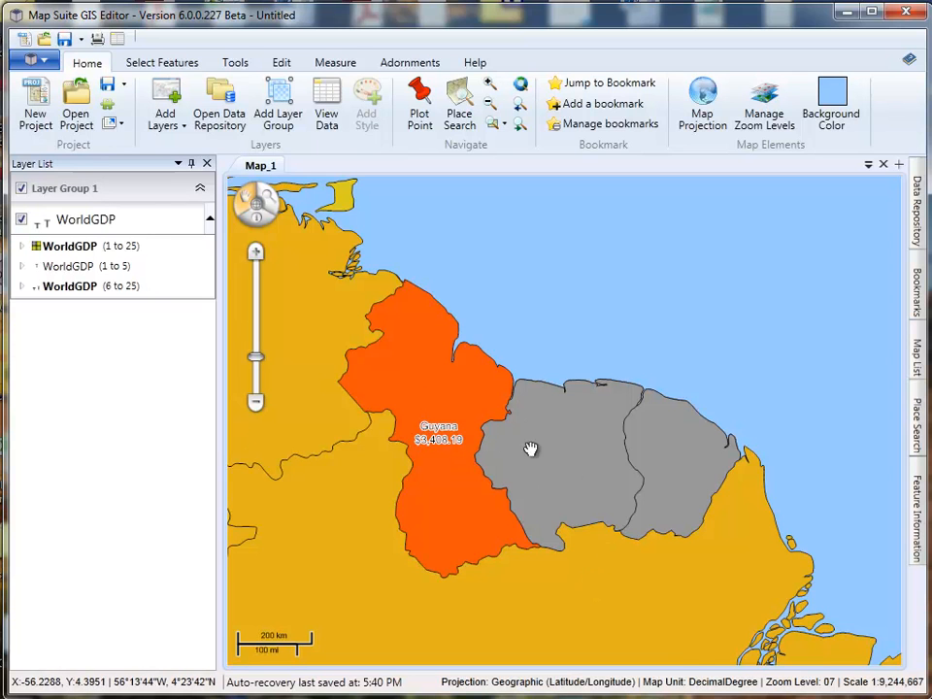
drag(557, 454, 508, 431)
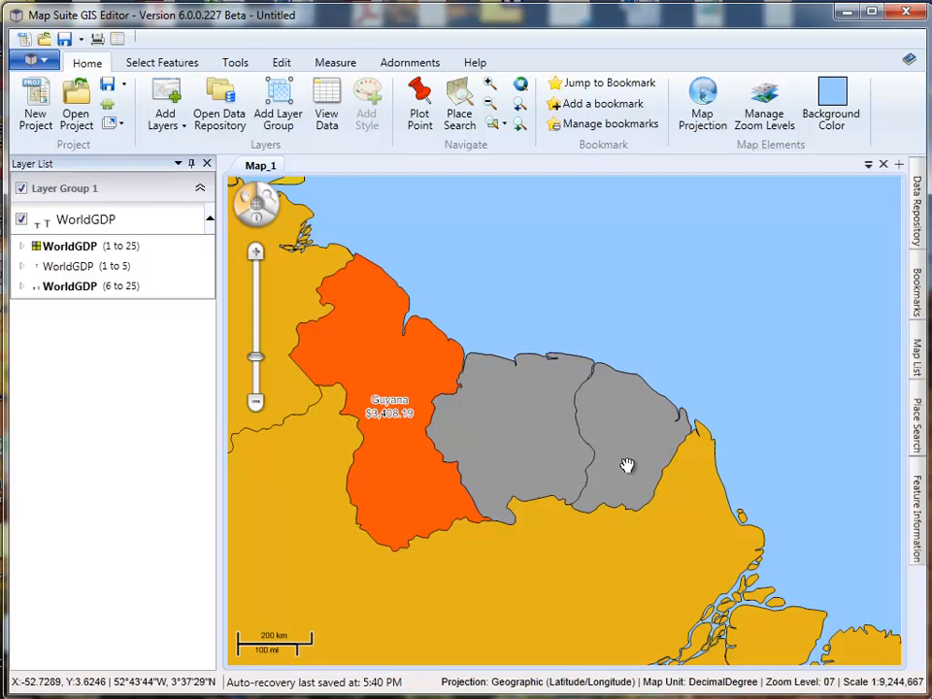
- Open the Country Labels with GDP style of the level 6 to 25 WorldGDP labels for editing
click(22, 286)
double_click(124, 311)
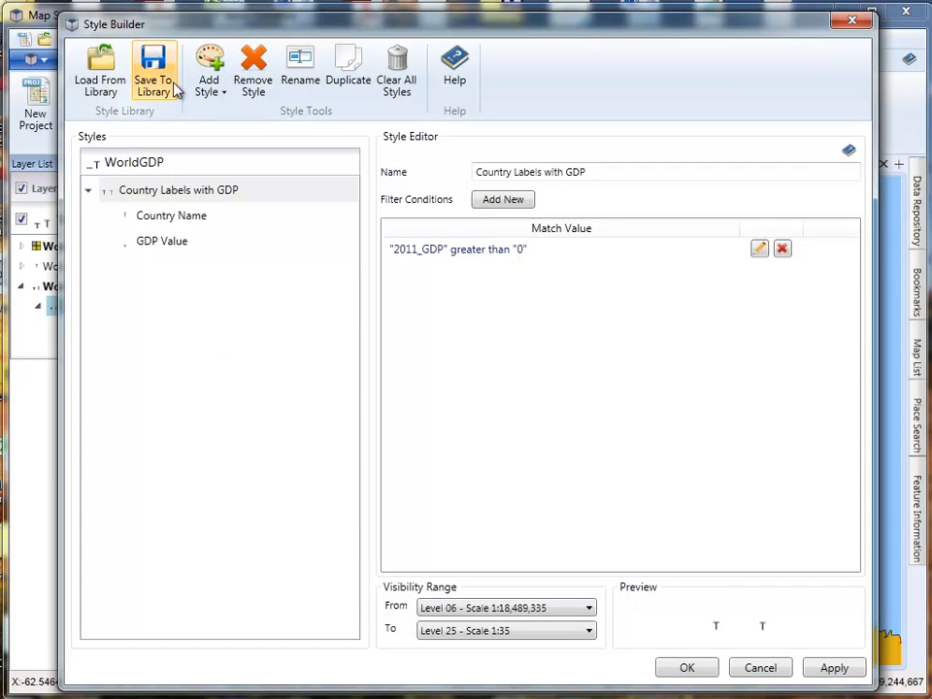
click(204, 90)
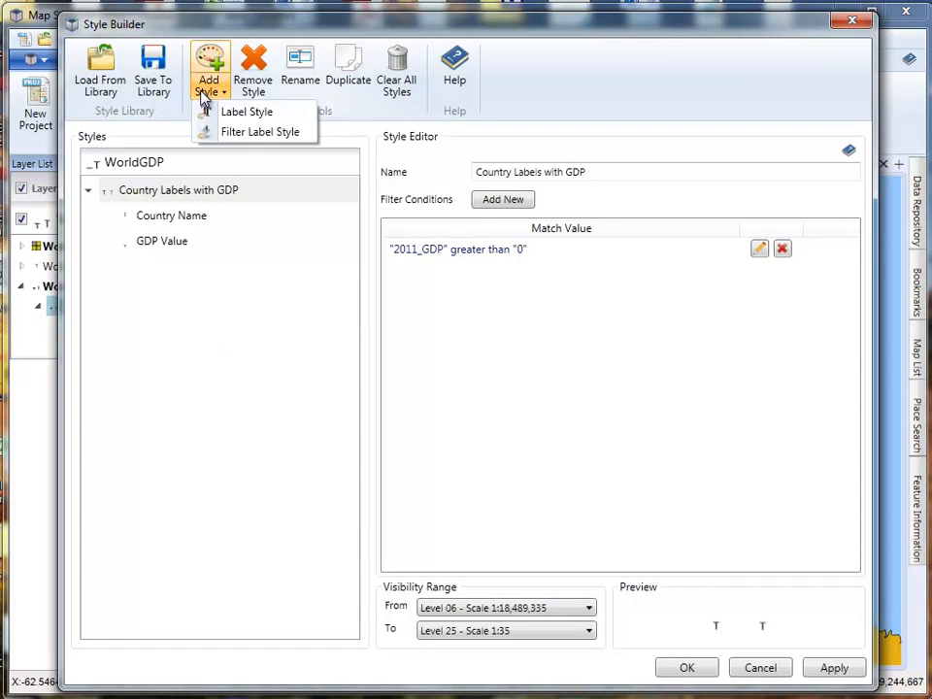
click(238, 133)
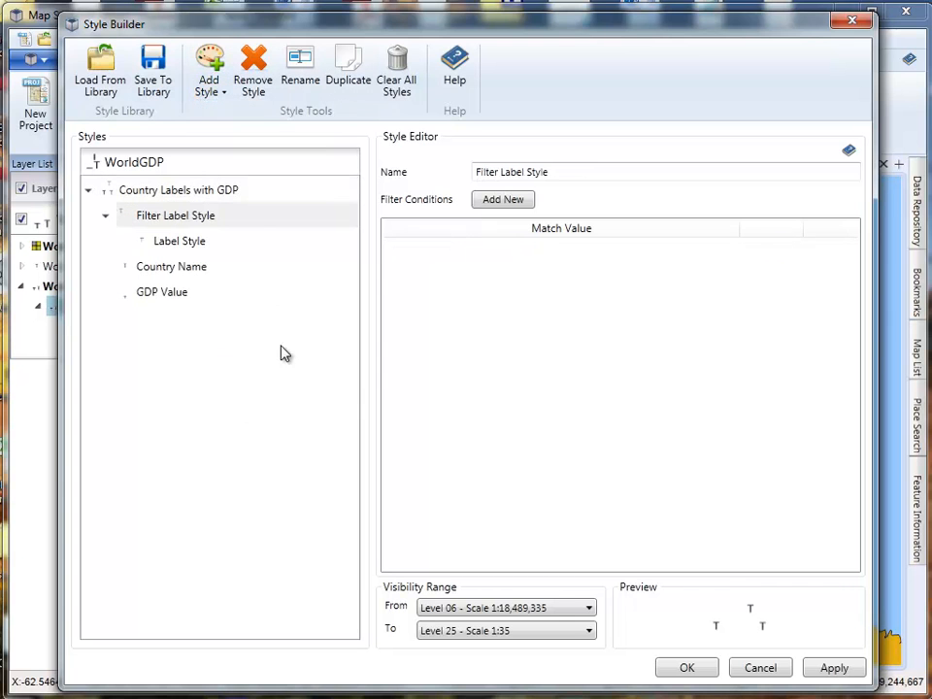
right_click(173, 220)
click(140, 207)
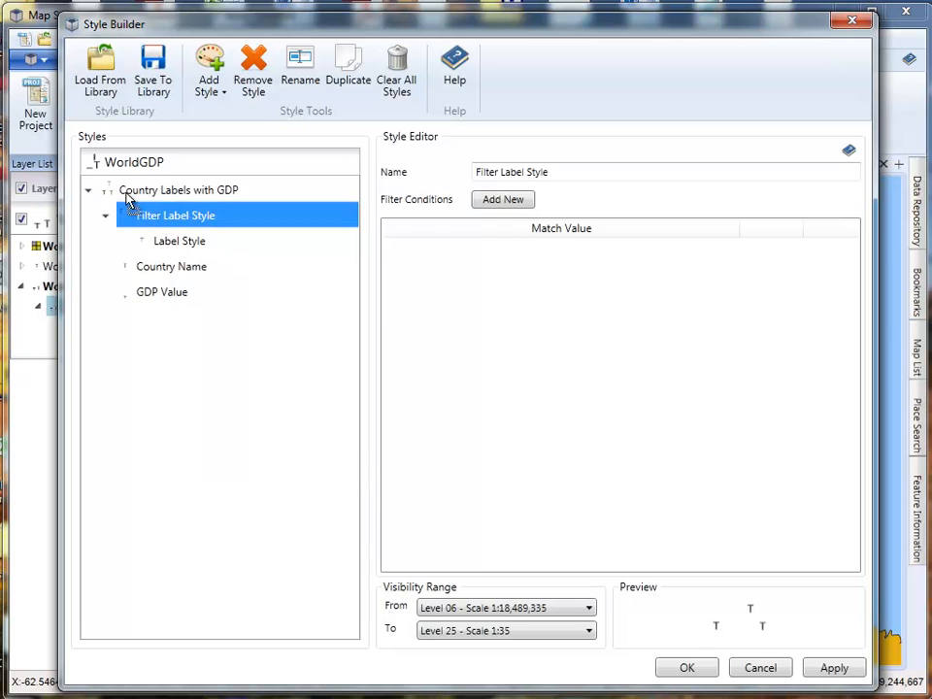
drag(121, 181, 156, 209)
right_click(157, 225)
click(197, 461)
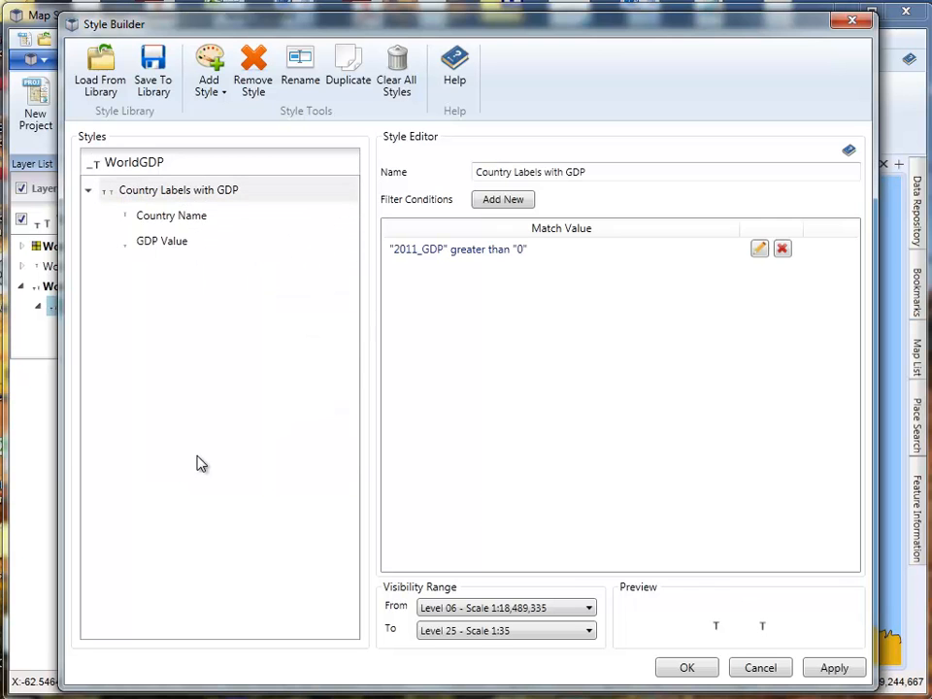
- Add a filter label style directly under WorldGDP, alongside Country Labels with GDP
click(167, 161)
click(209, 89)
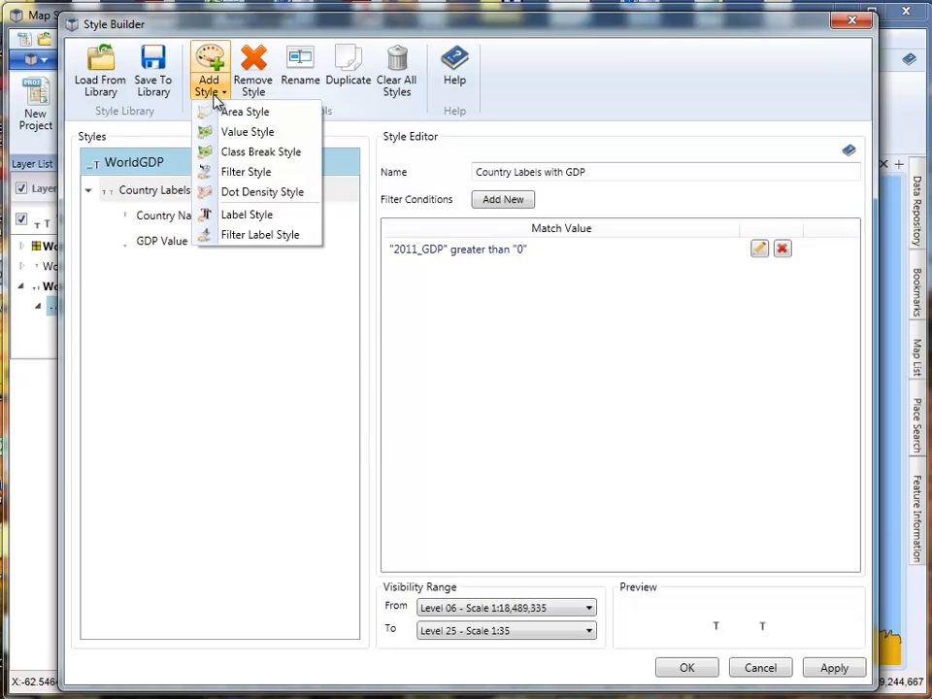
click(237, 236)
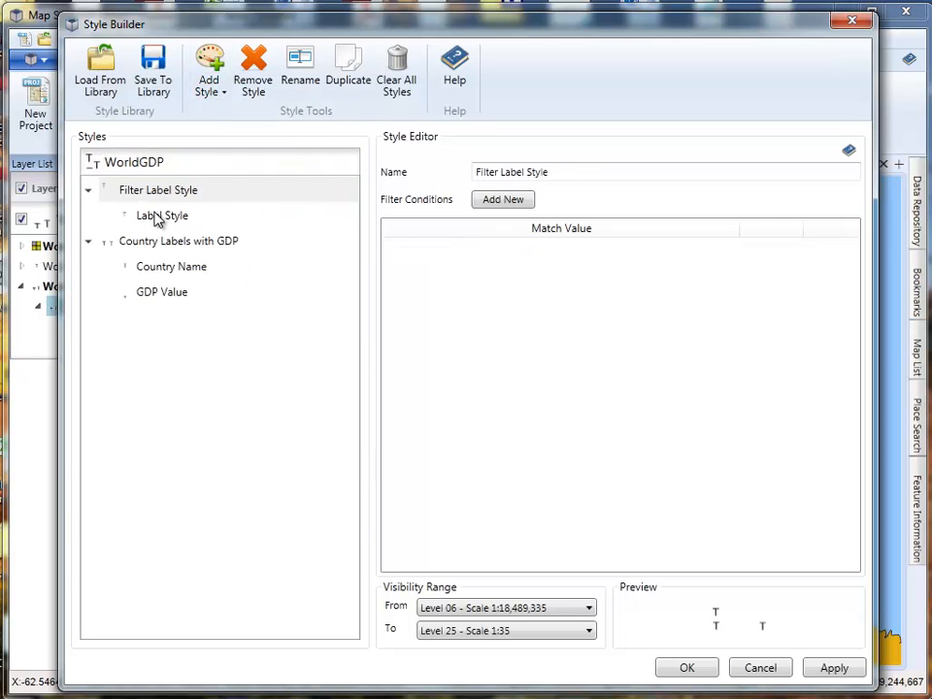
- Add the condition 2011_GDP equal to 0 to the new filter label style and rename it Country Labels with No Data
click(515, 199)
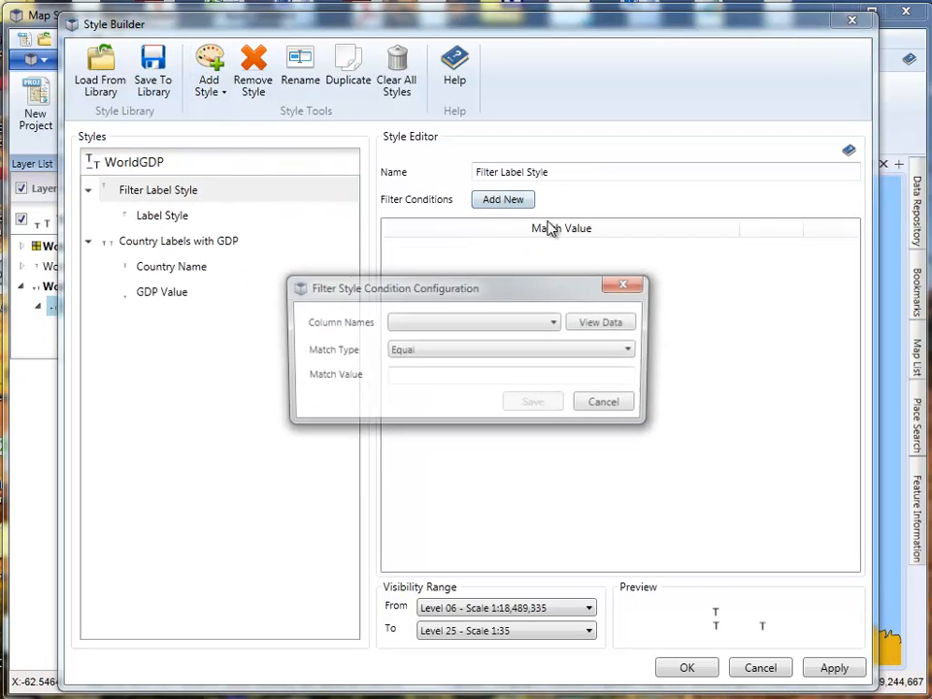
click(423, 328)
click(418, 538)
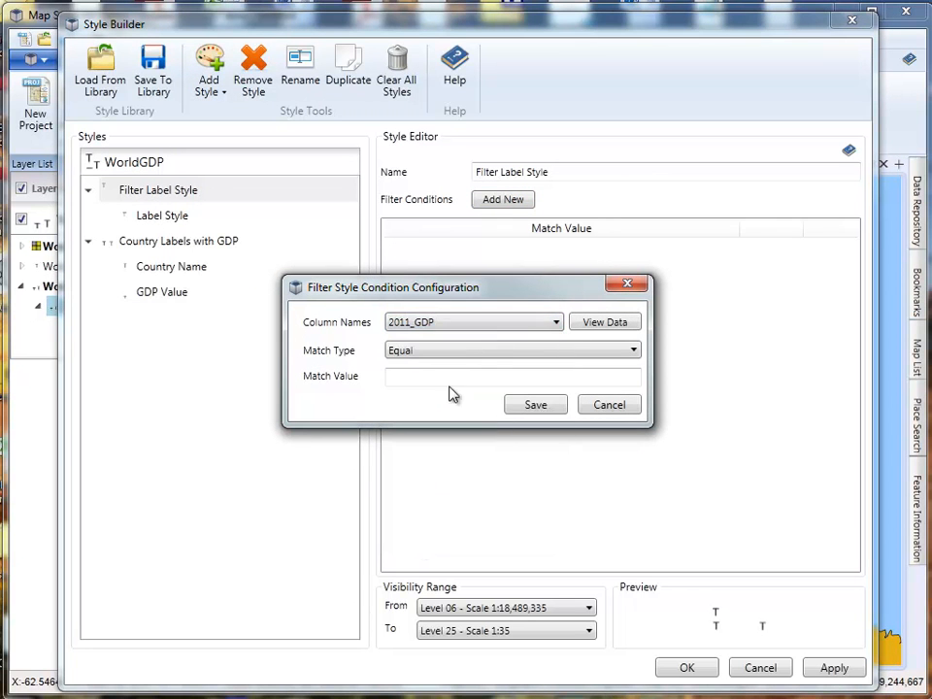
click(427, 376)
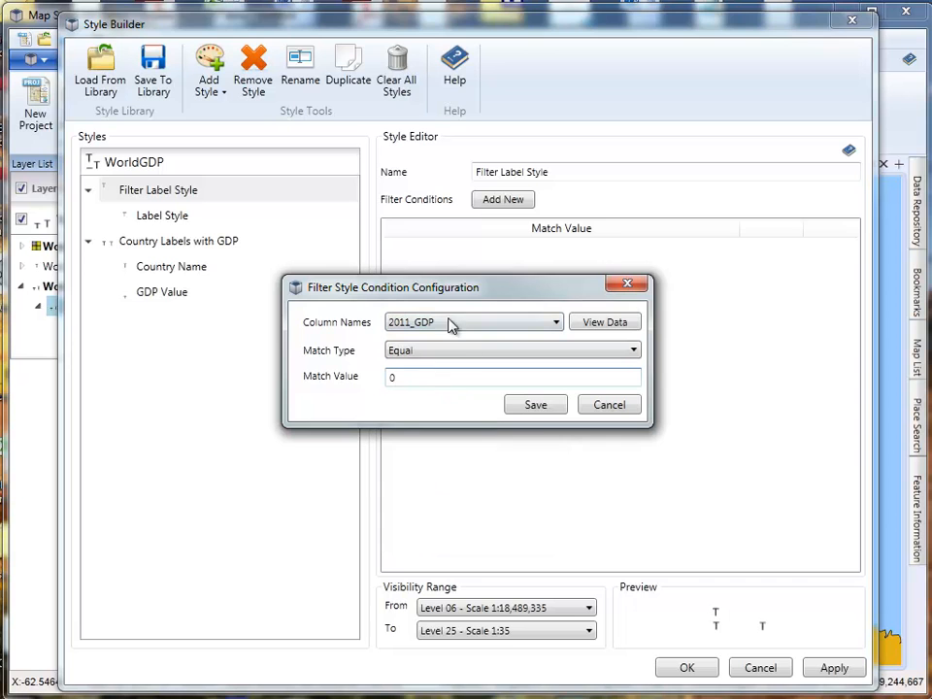
click(536, 406)
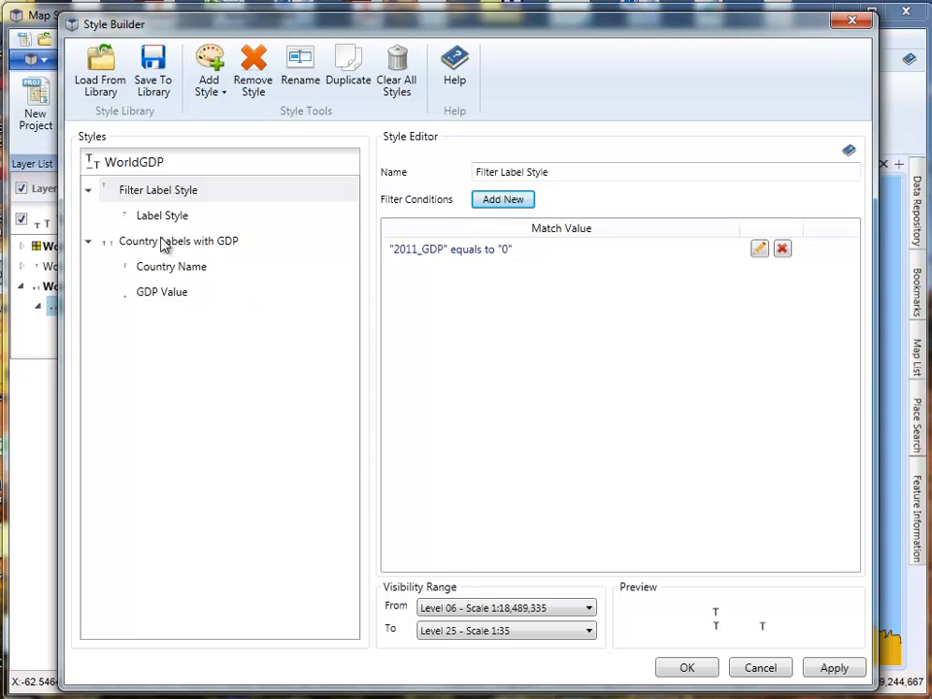
drag(597, 176, 356, 173)
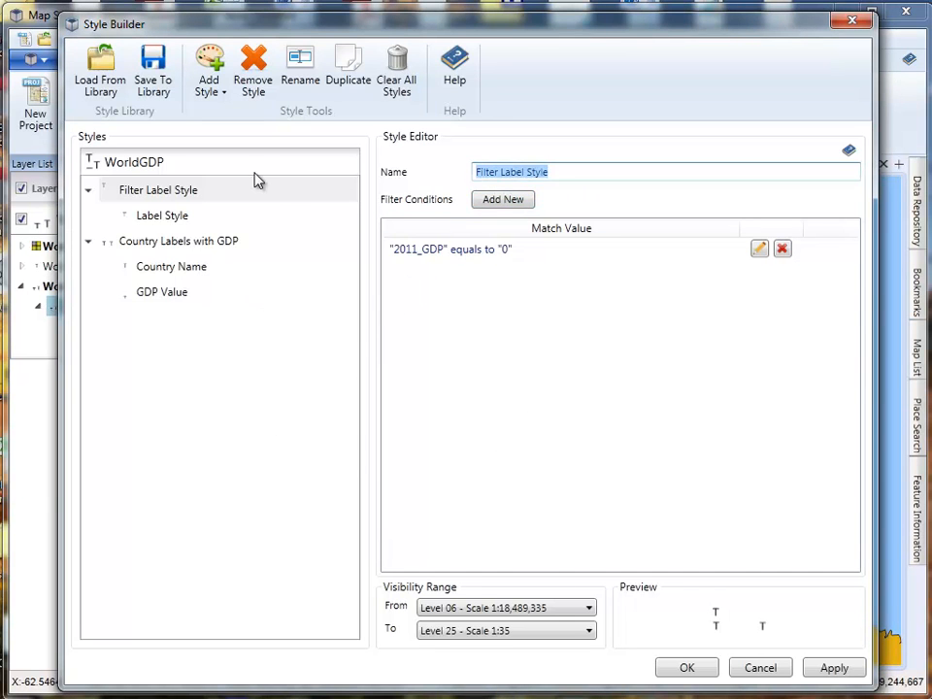
text(Country)
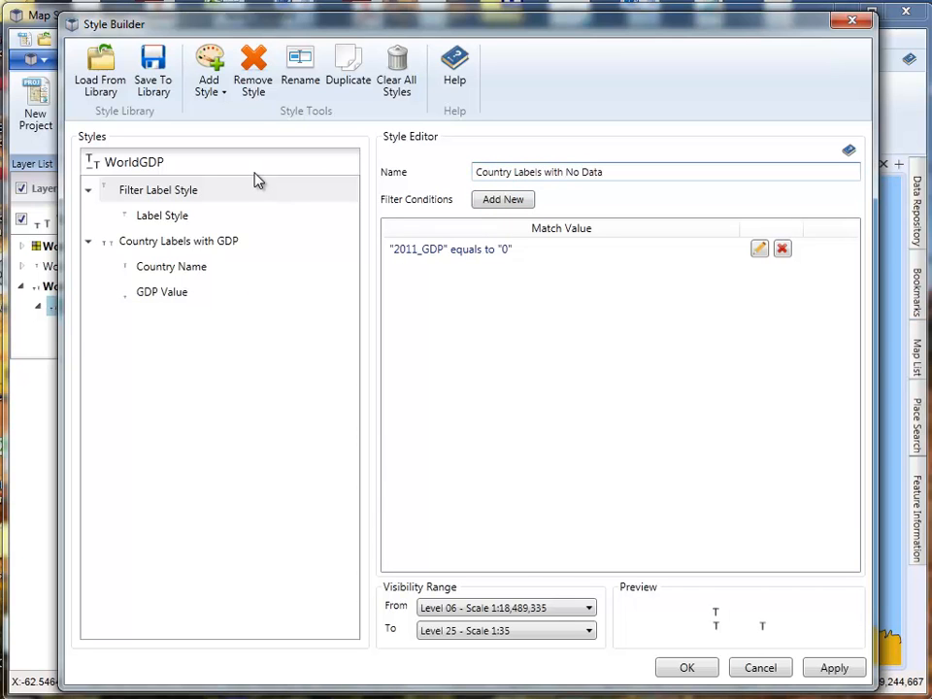
- Duplicate the Country Name label style and move the copy into Country Labels with No Data
click(152, 222)
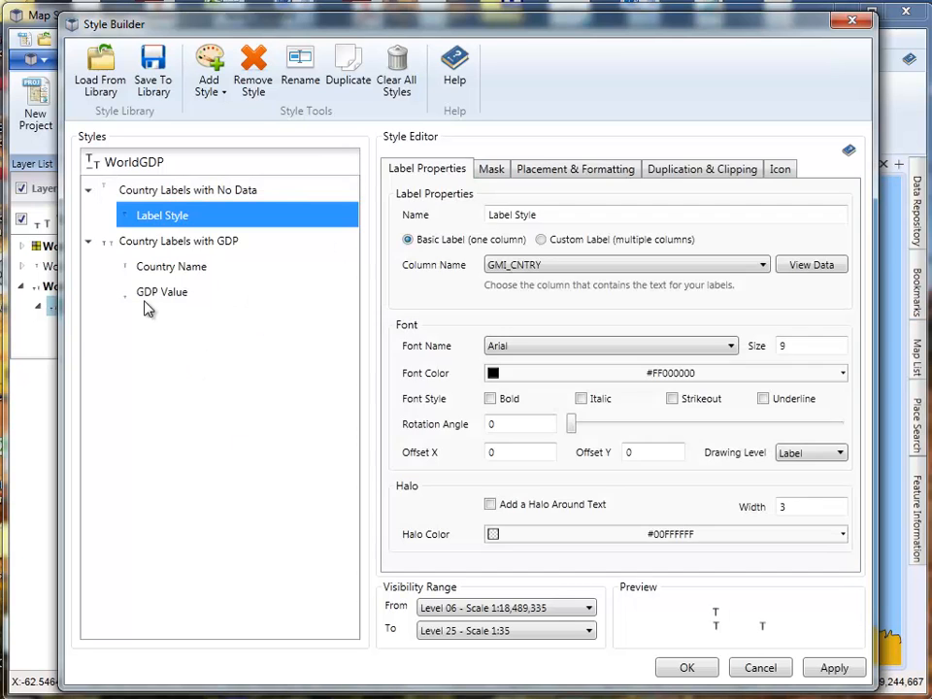
click(170, 270)
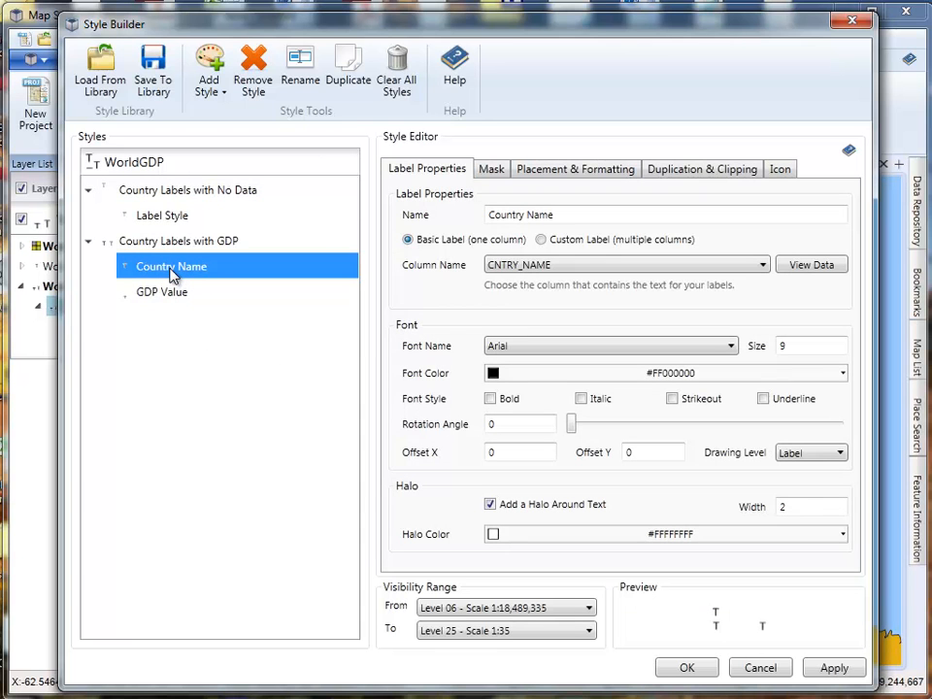
right_click(169, 270)
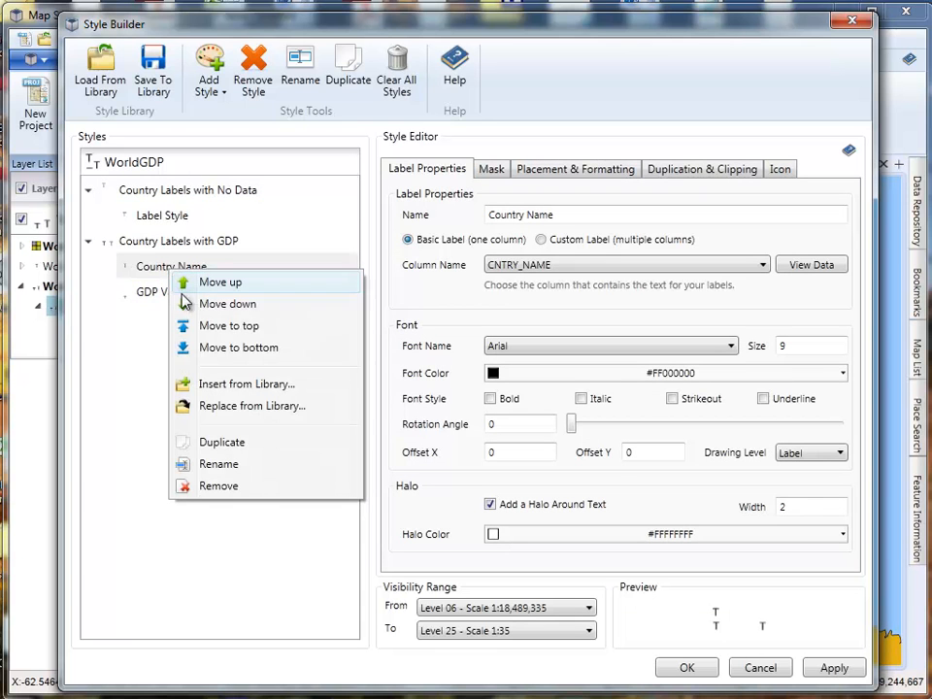
click(220, 446)
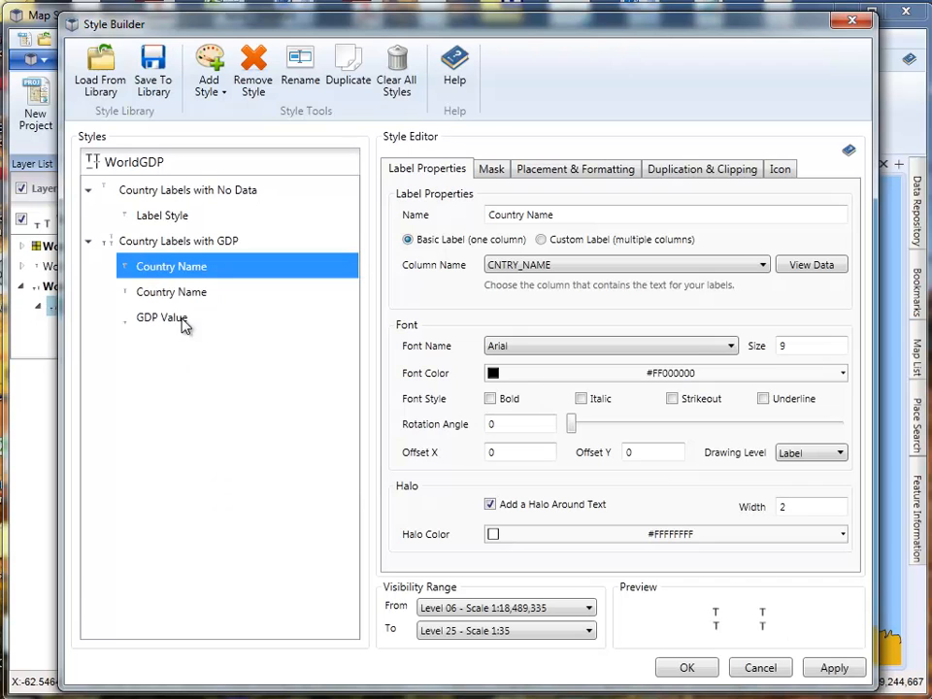
drag(185, 272, 187, 226)
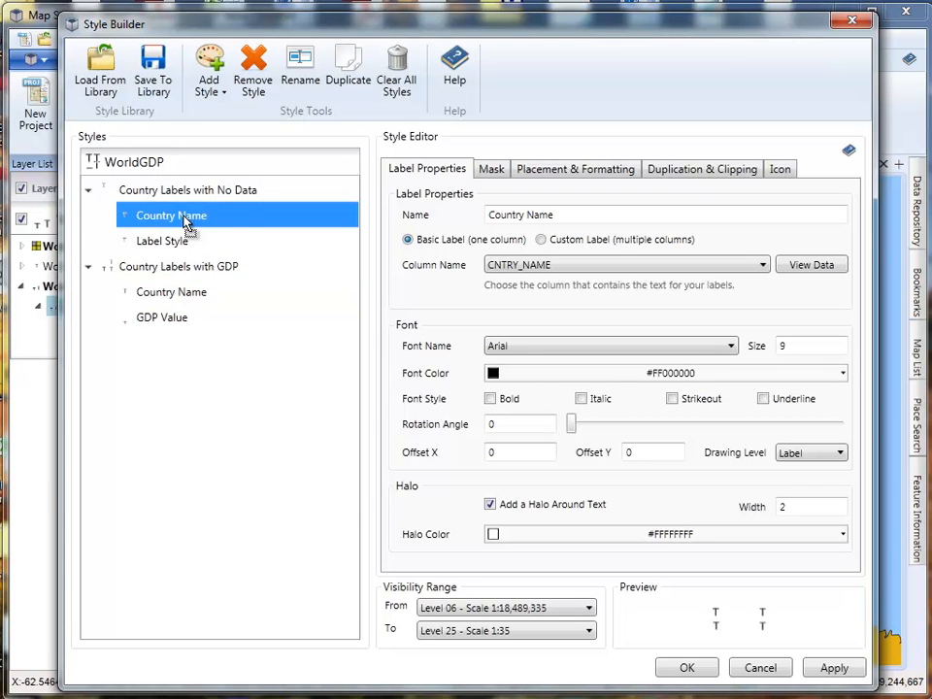
- Remove the default GMI_CNTRY label style from Country Labels with No Data and accept the style changes
click(161, 243)
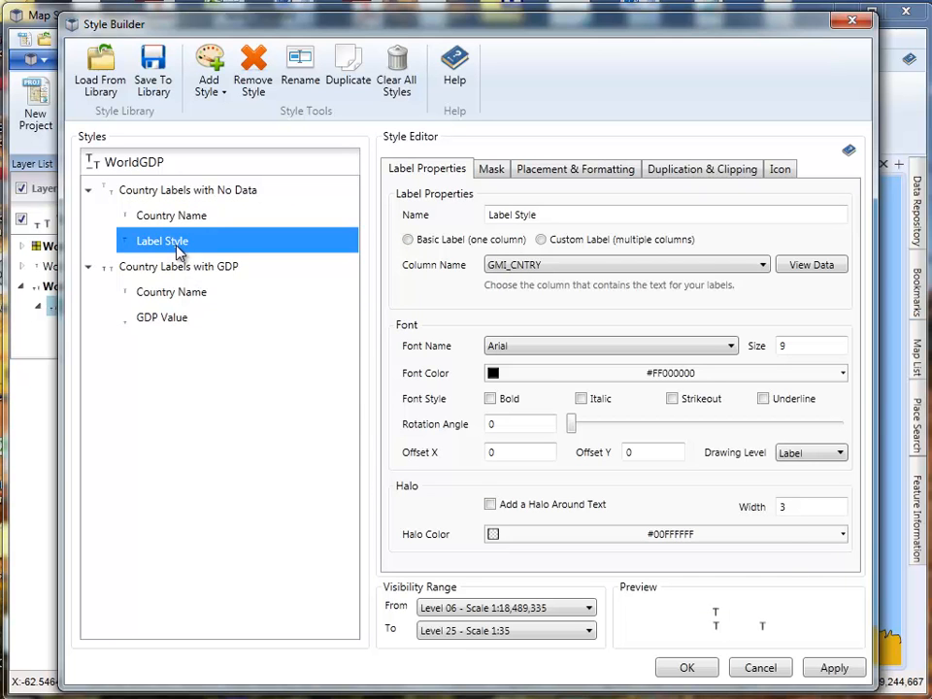
right_click(179, 251)
click(218, 462)
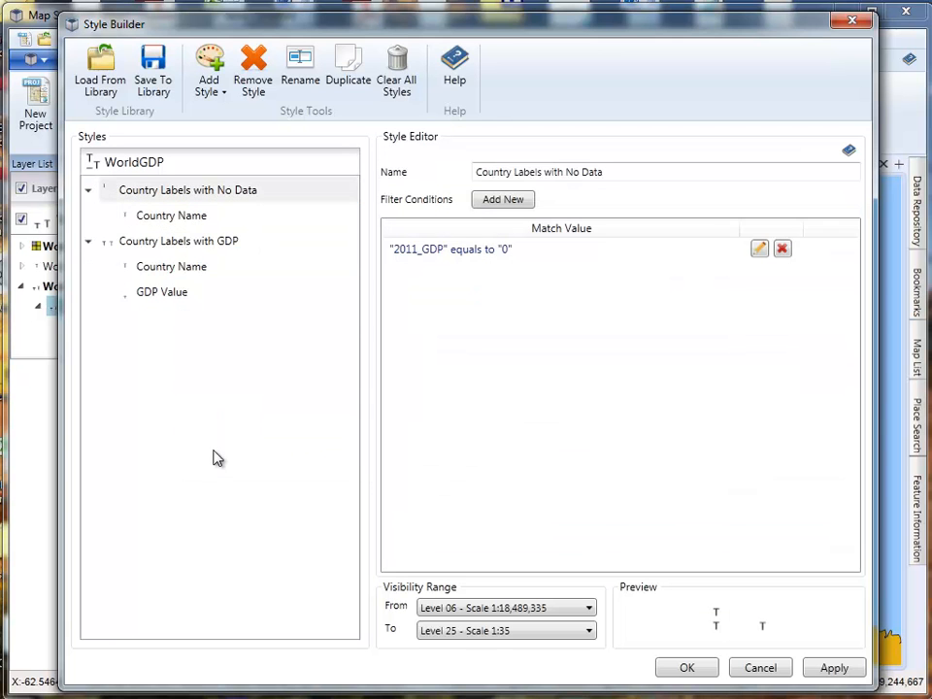
click(692, 668)
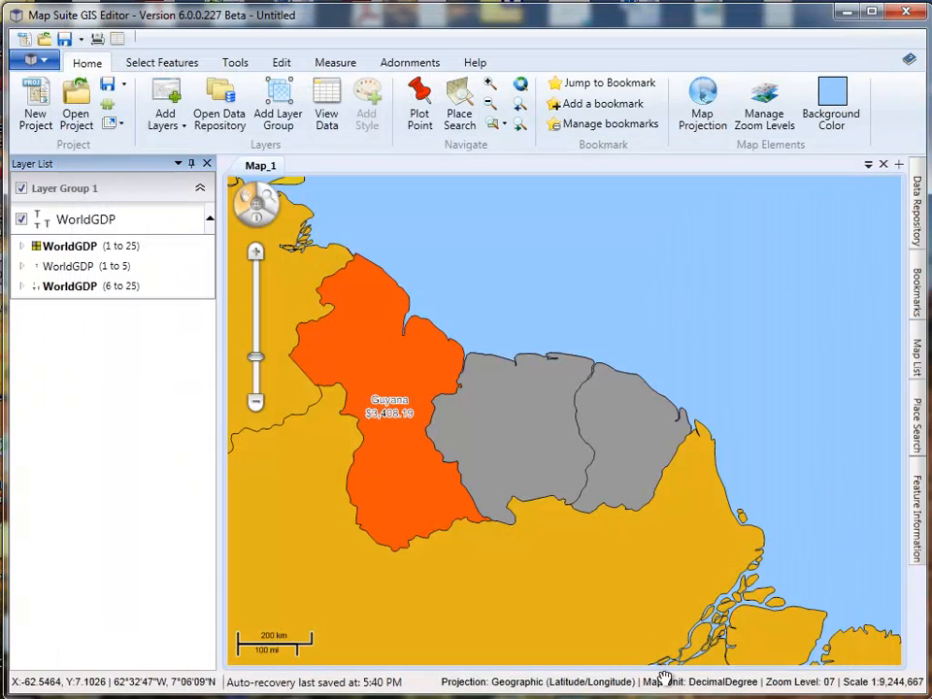
- Examine the labels of the grey no-data countries beside Guyana and compare them with the continent and world views
scroll(507, 432, down, 1)
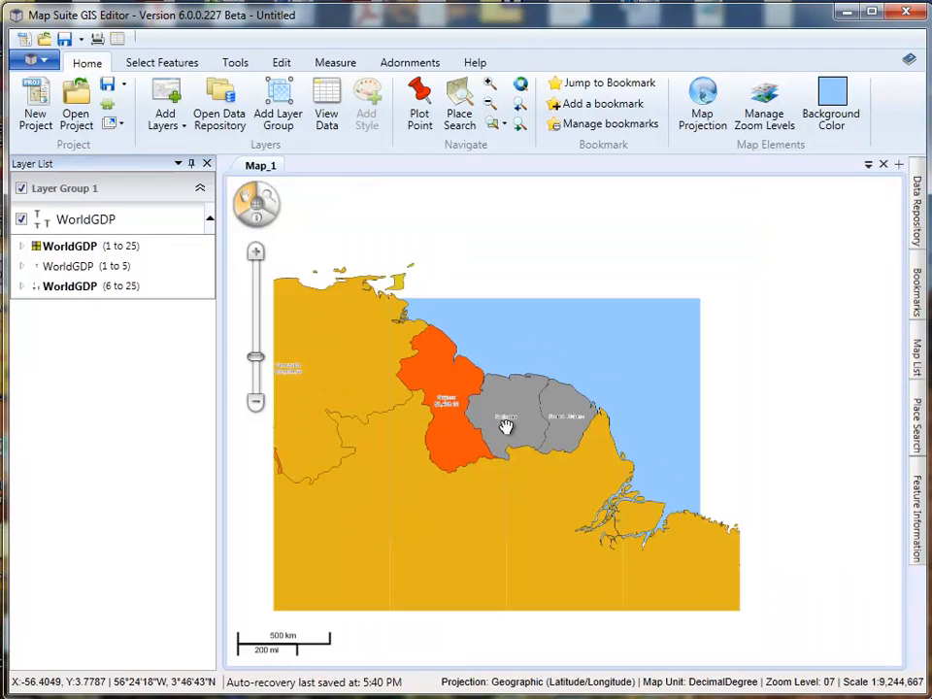
scroll(530, 443, up, 2)
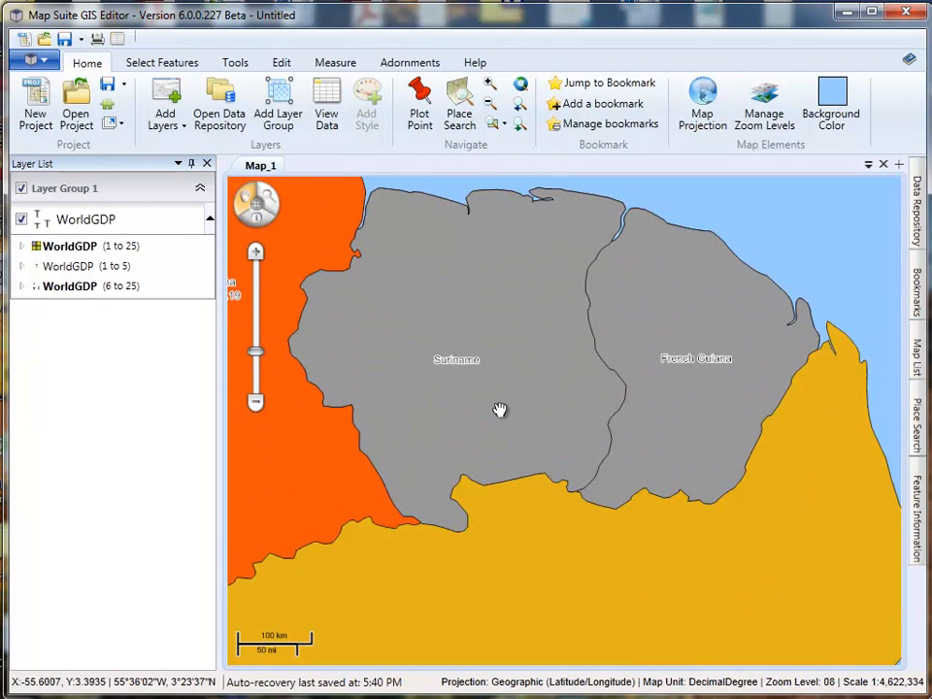
scroll(501, 395, up, 1)
scroll(500, 395, down, 2)
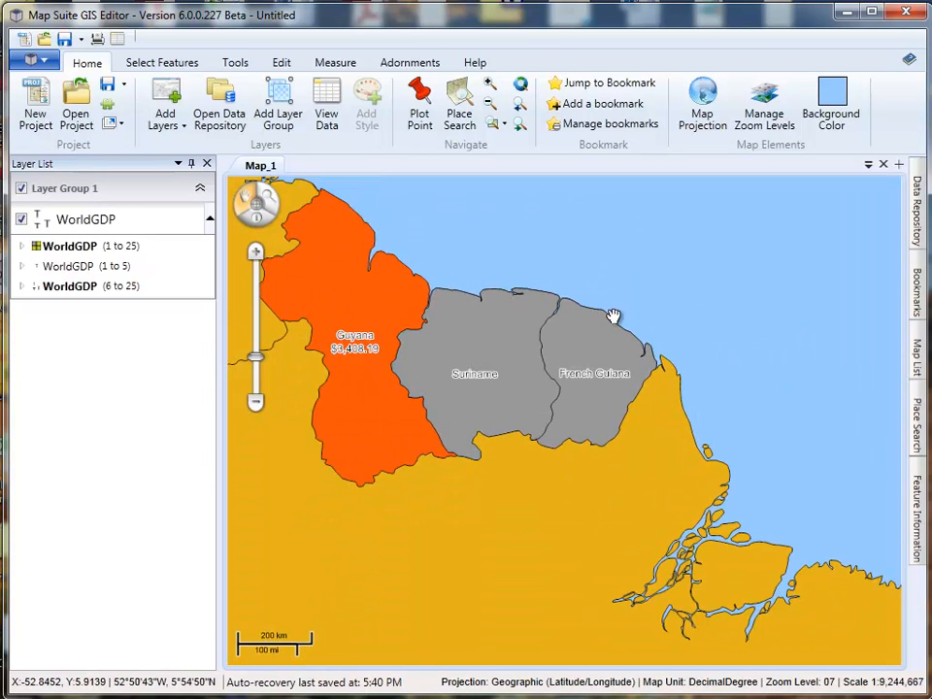
scroll(603, 370, down, 2)
scroll(603, 374, down, 1)
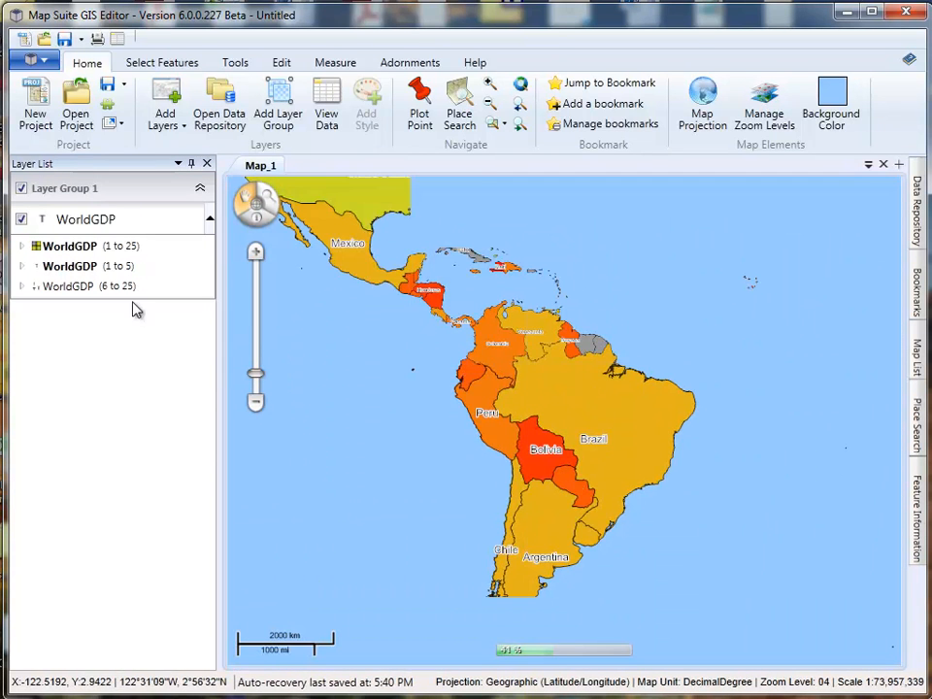
scroll(610, 417, down, 1)
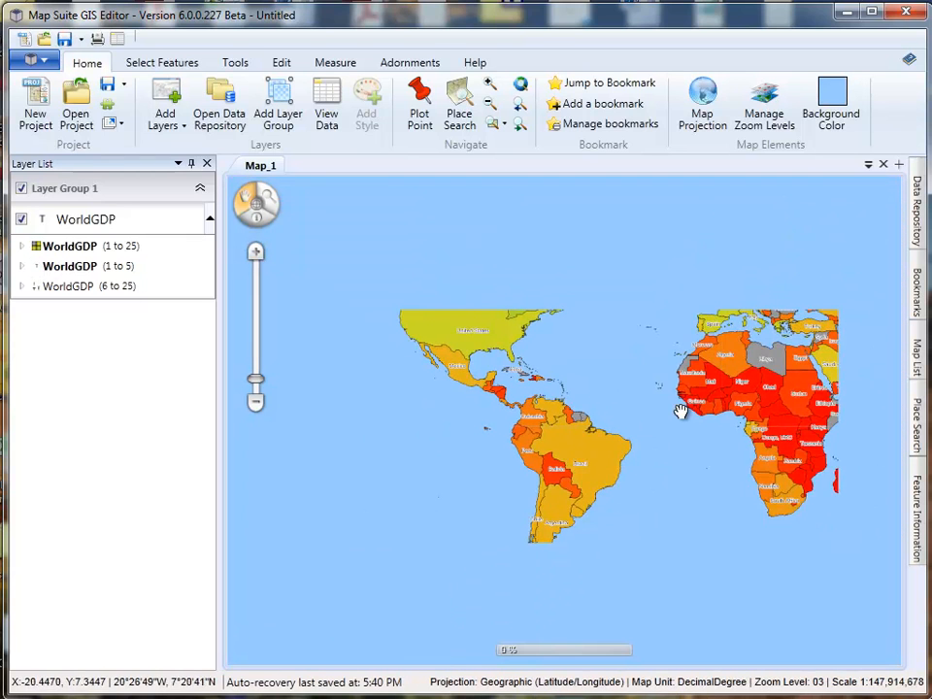
drag(682, 411, 602, 408)
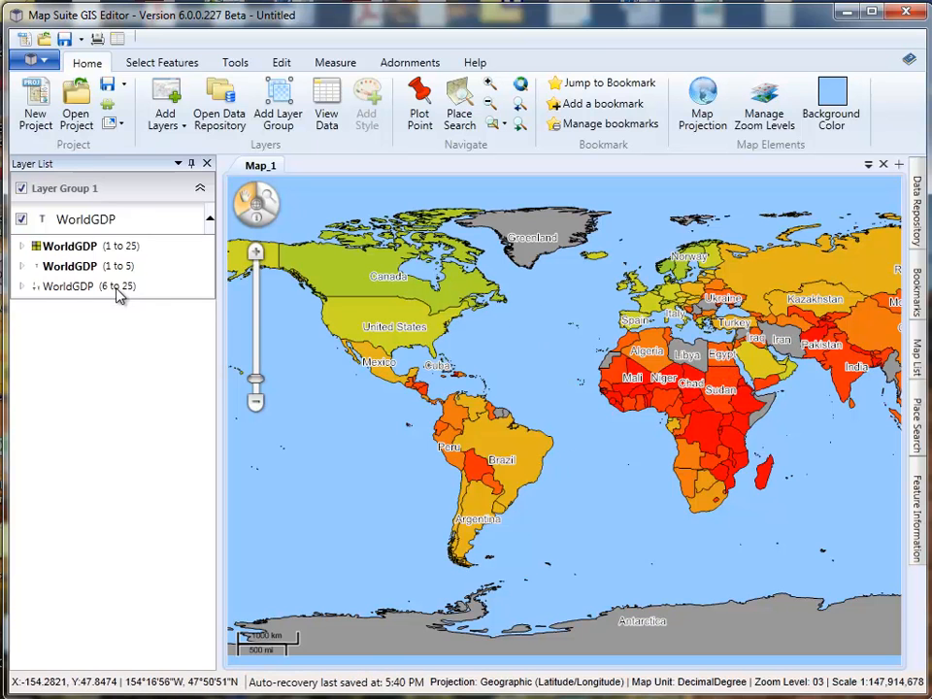
- Set the font size of the level 1 to 5 Country Name labels to 8 and accept the change
double_click(70, 265)
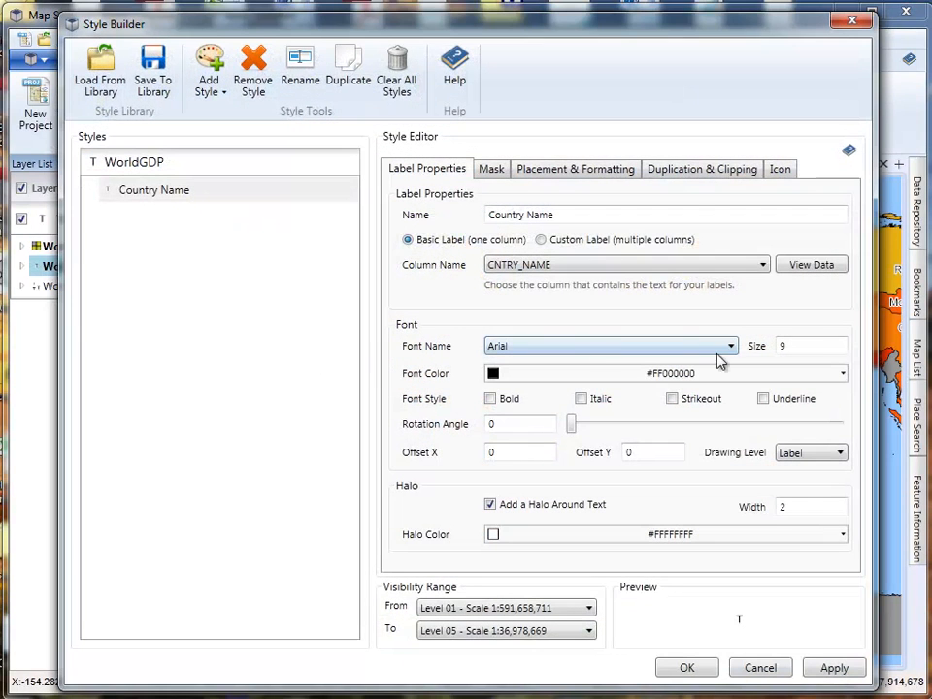
text(8)
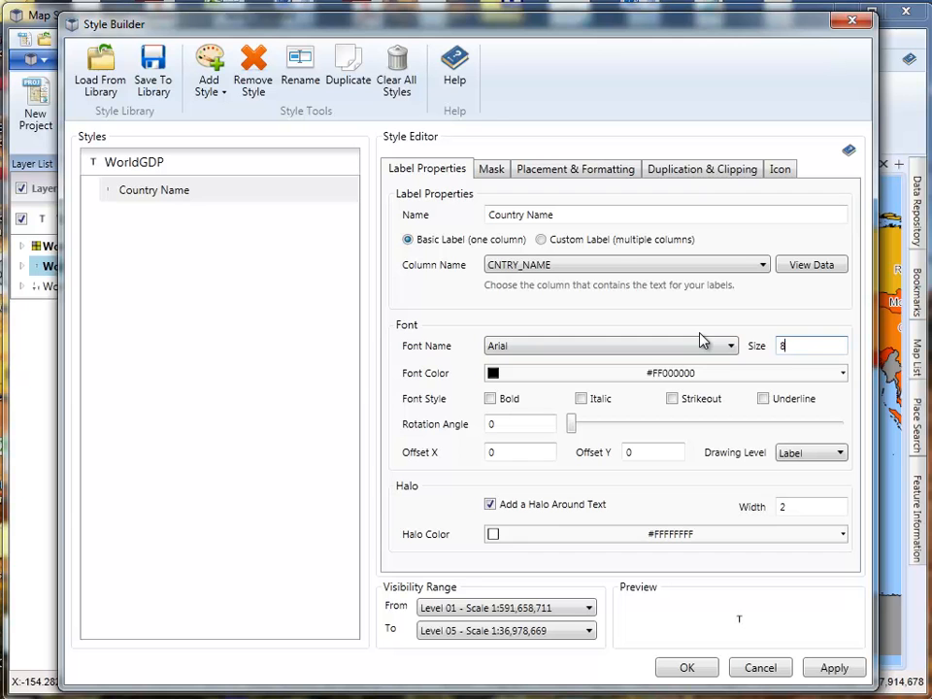
click(836, 669)
click(688, 668)
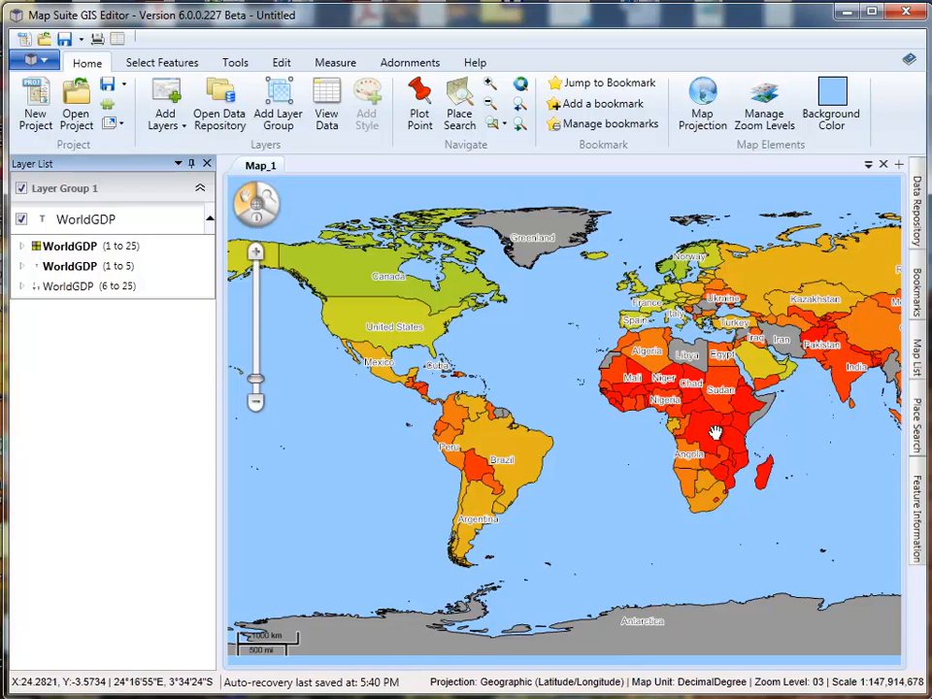
- Set the font size of the level 1 to 5 Country Name labels to 7, accept it and check the world map
double_click(70, 266)
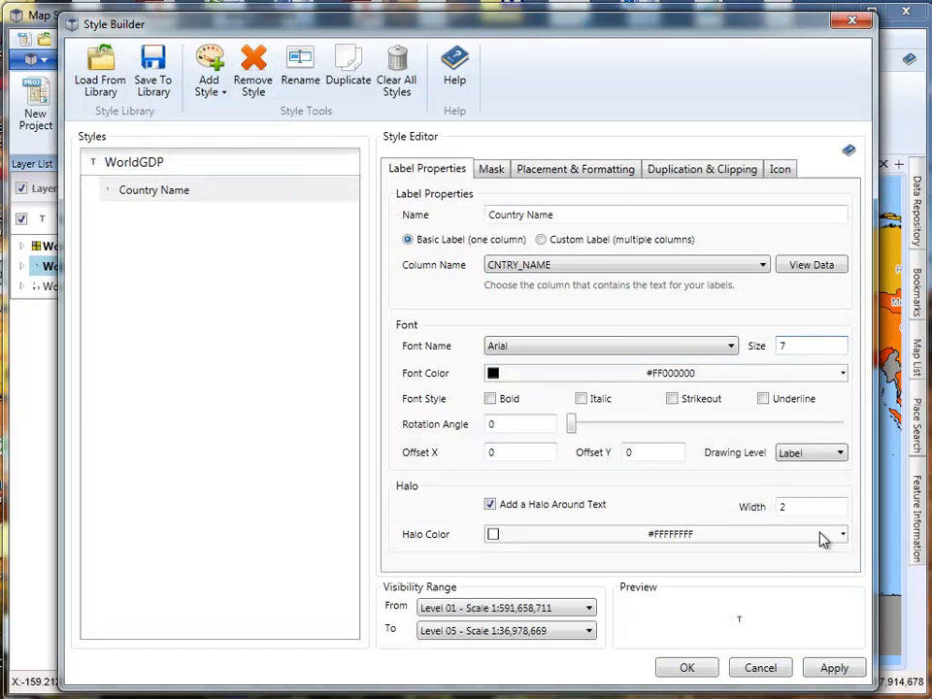
click(824, 672)
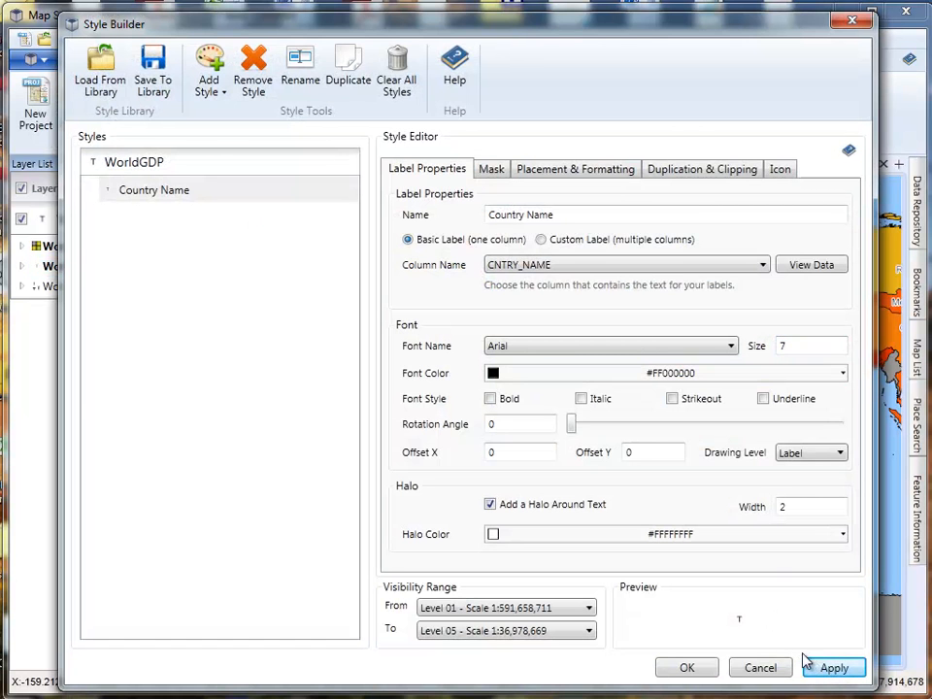
click(687, 668)
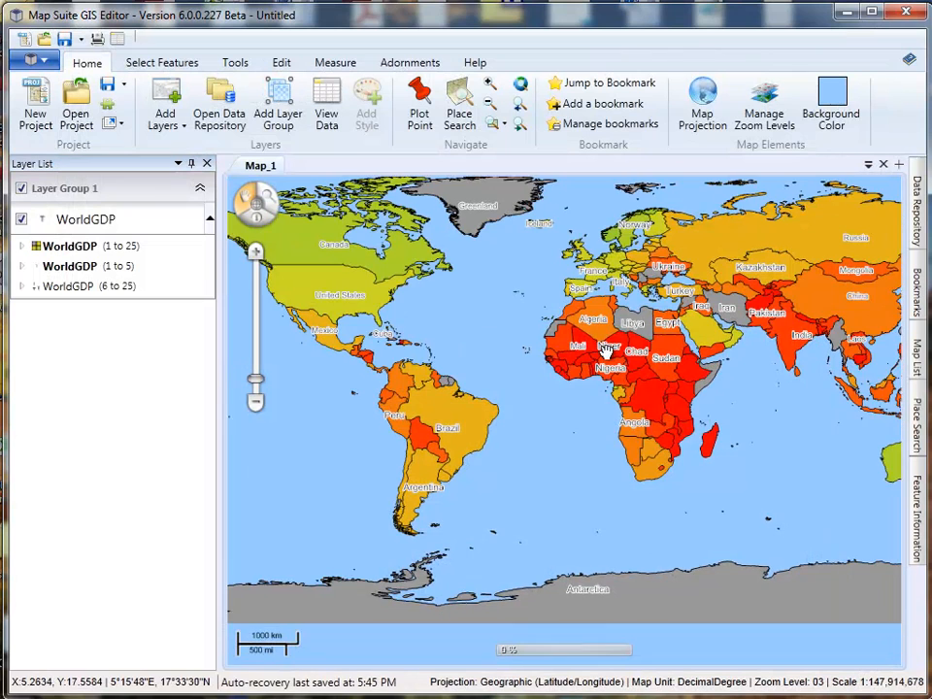
drag(543, 399, 589, 419)
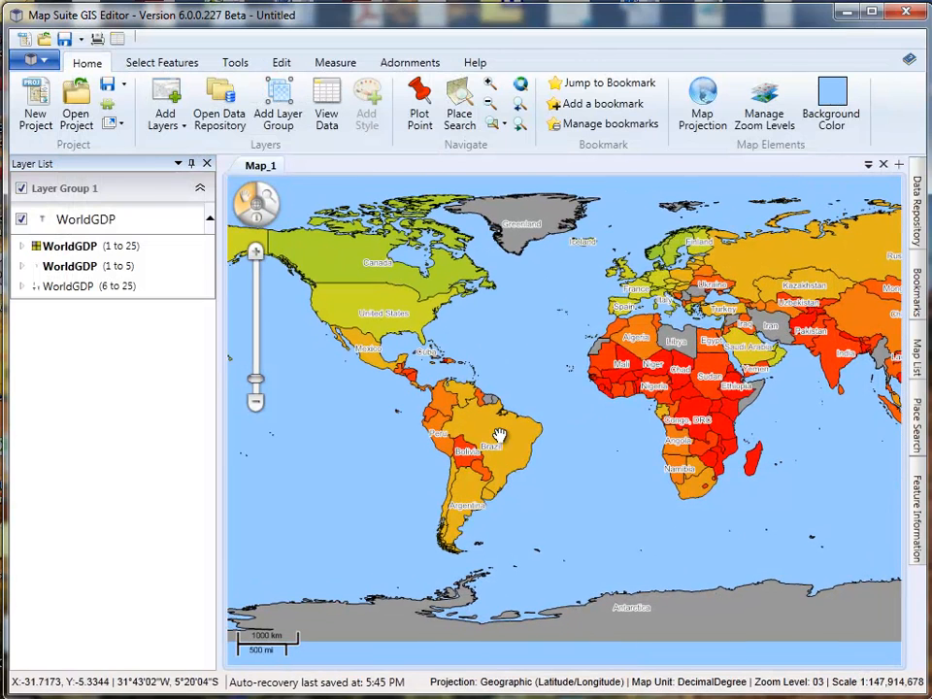
mouse_move(370, 341)
mouse_down()
mouse_move(406, 354)
mouse_move(384, 338)
mouse_up()
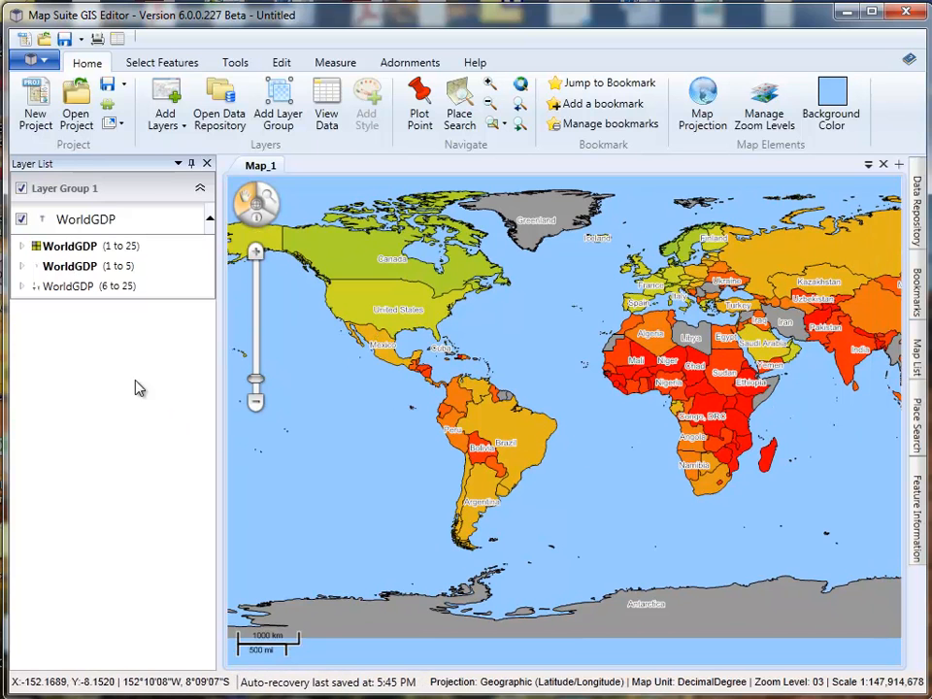
- Try a halo width of 1 on the level 1 to 5 Country Name labels, restore it to 2 and accept
double_click(76, 268)
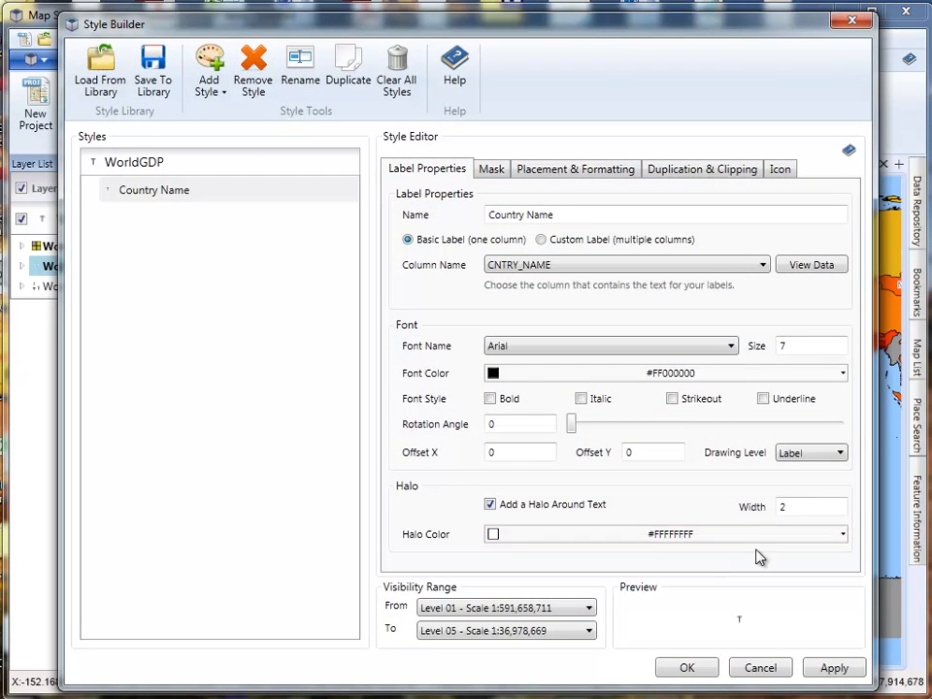
text(1)
click(827, 670)
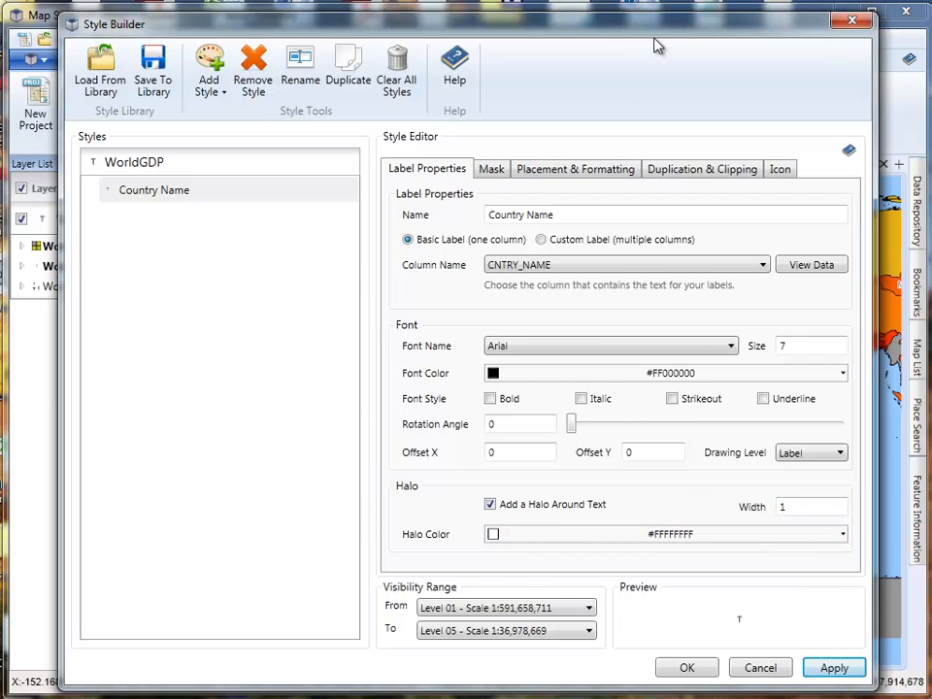
drag(657, 36, 628, 92)
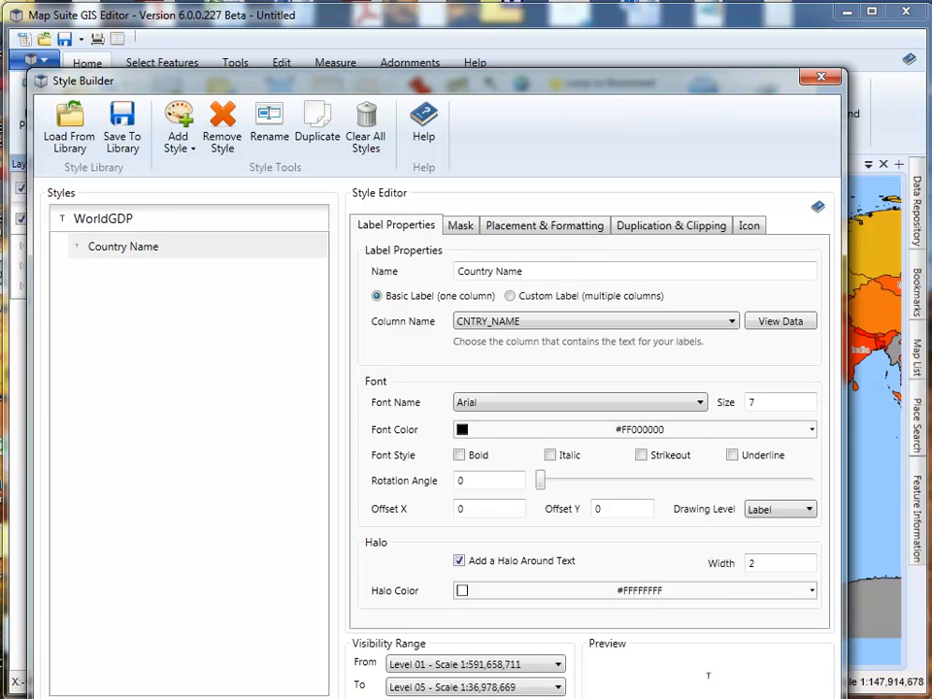
click(627, 698)
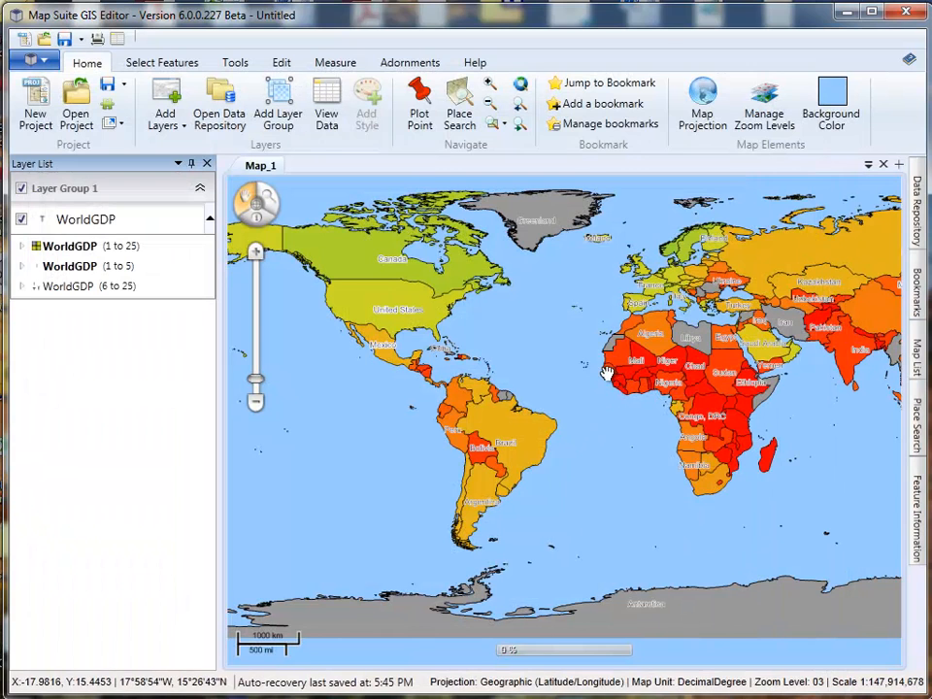
- Examine how the country labels change from the world view down to Colombia and Venezuela at zoom level 7
mouse_move(481, 441)
mouse_down()
mouse_move(488, 402)
mouse_move(487, 438)
mouse_up()
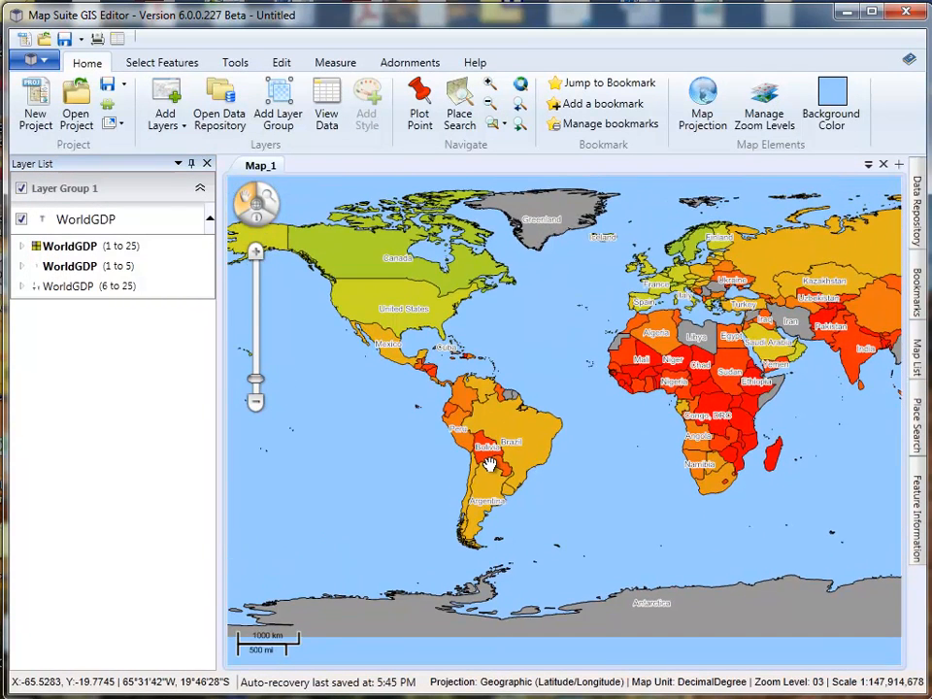
scroll(464, 423, up, 1)
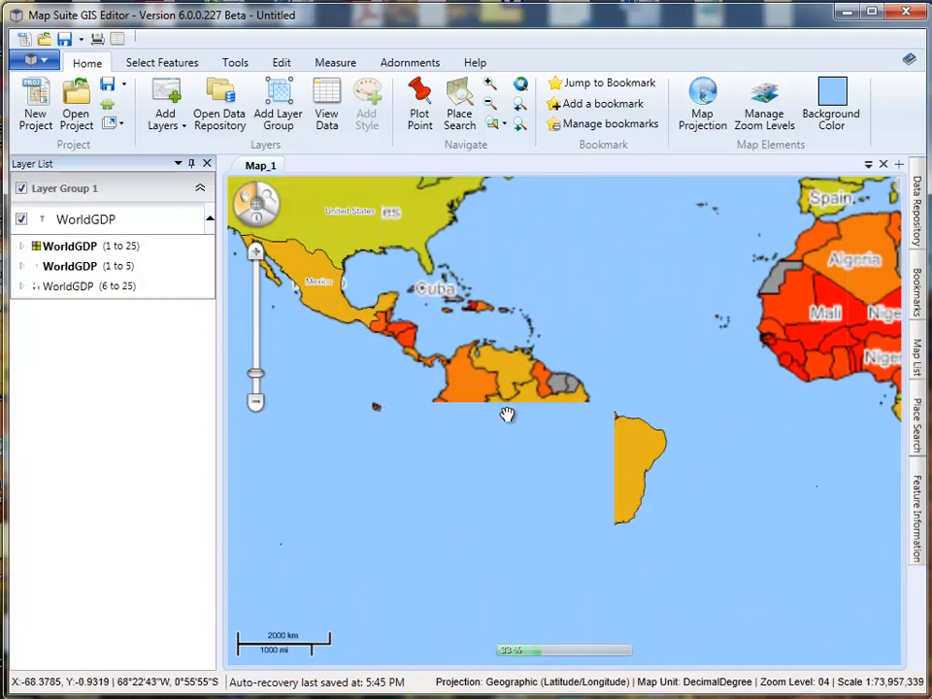
drag(512, 393, 557, 418)
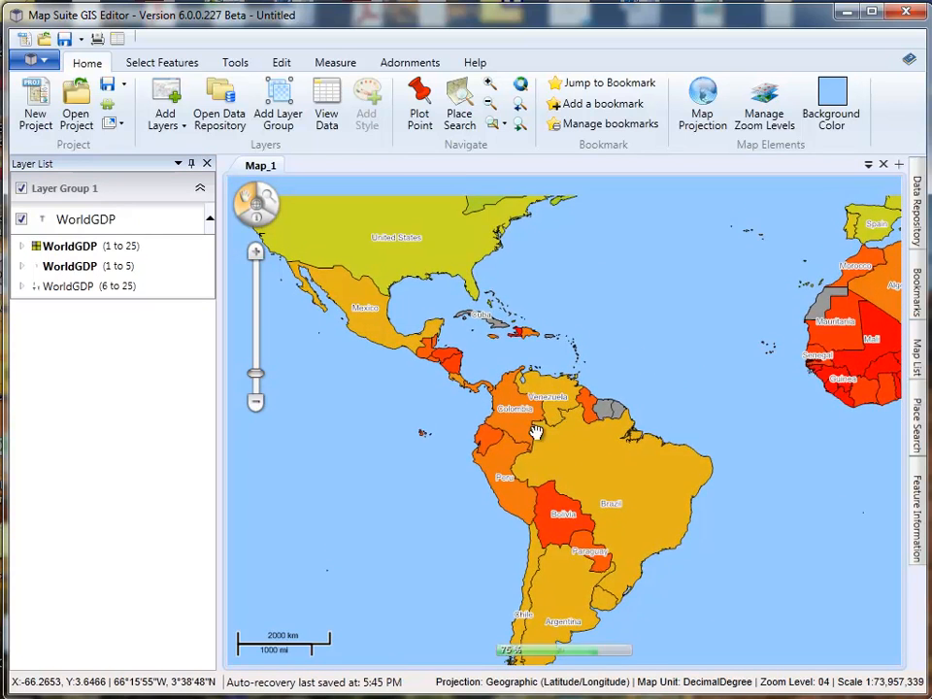
scroll(556, 418, up, 3)
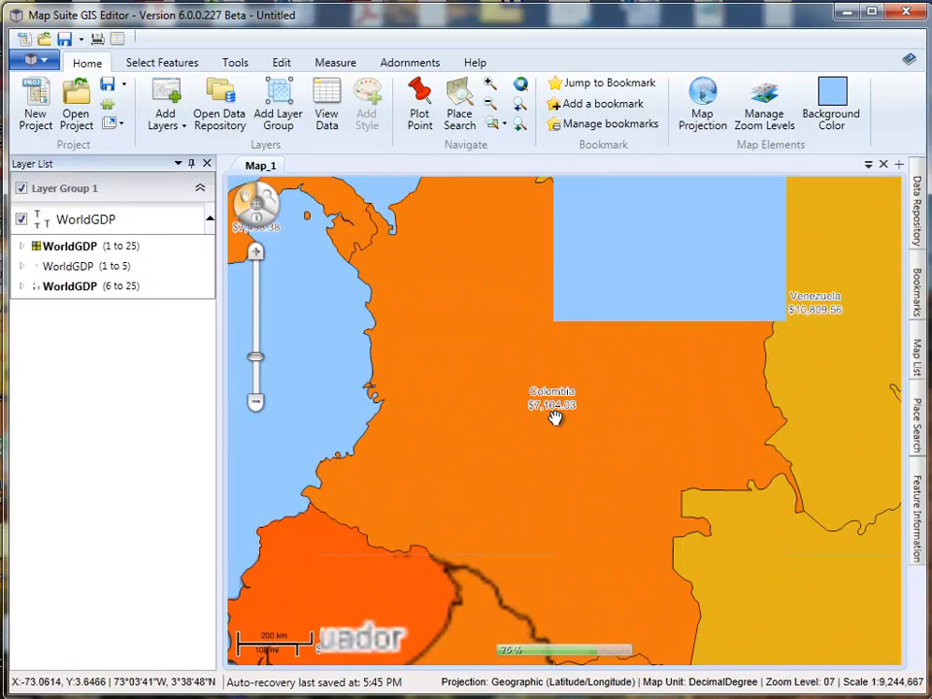
drag(657, 412, 580, 485)
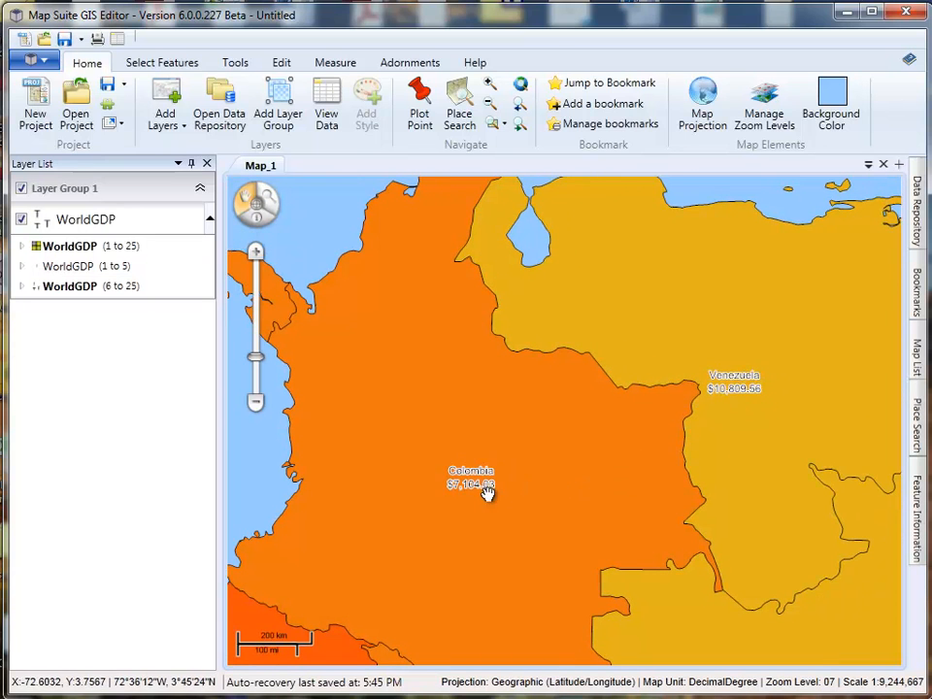
drag(495, 488, 588, 406)
- Check the country labels at zoom levels 6 down to 3 across South America, Africa and the whole world
scroll(562, 445, down, 1)
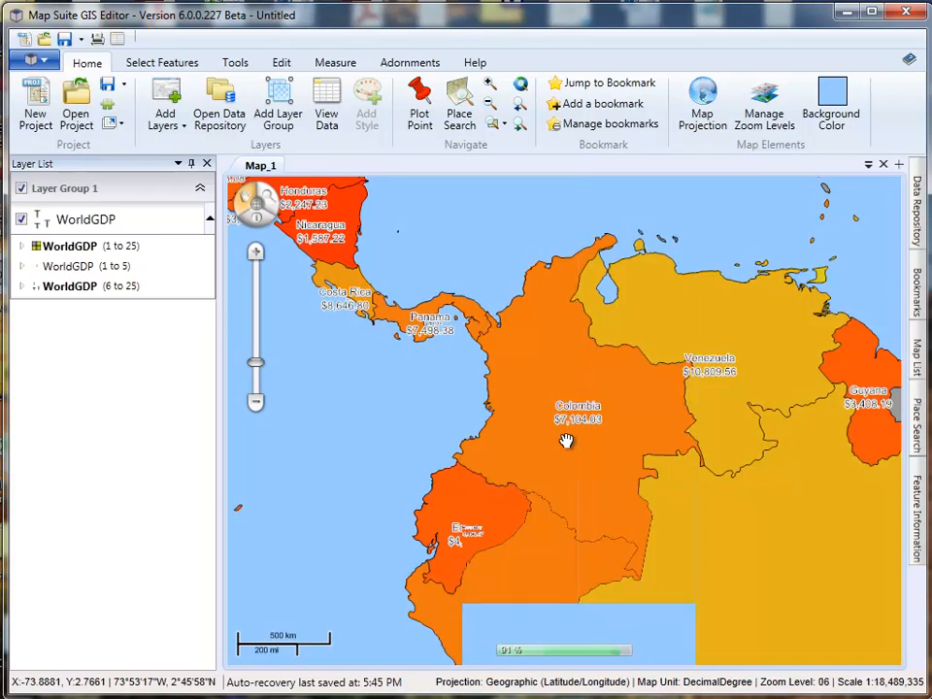
scroll(566, 441, down, 1)
drag(572, 414, 496, 397)
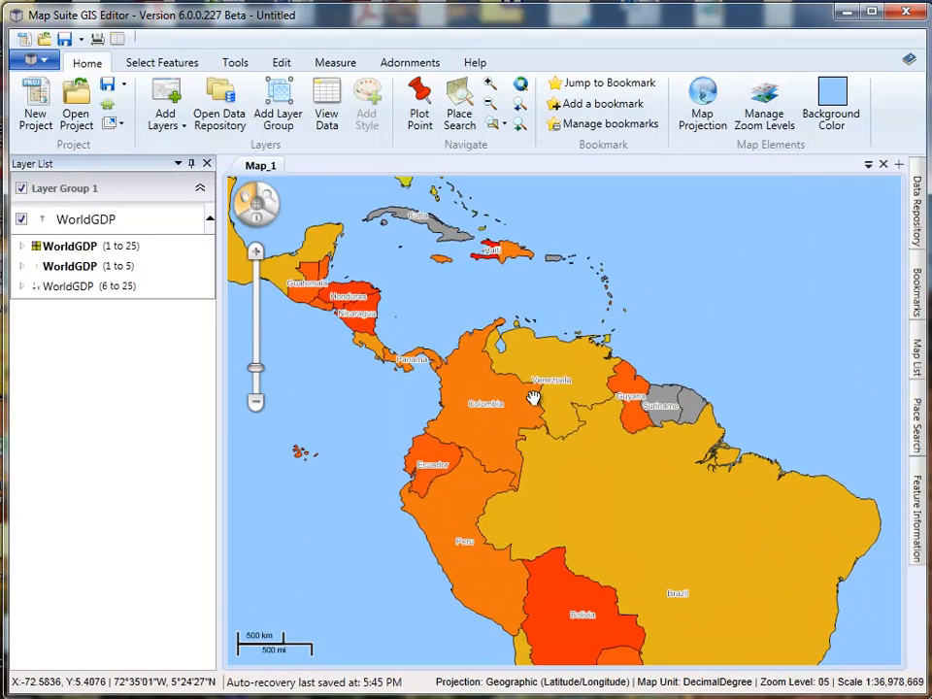
scroll(496, 397, down, 1)
drag(657, 439, 527, 381)
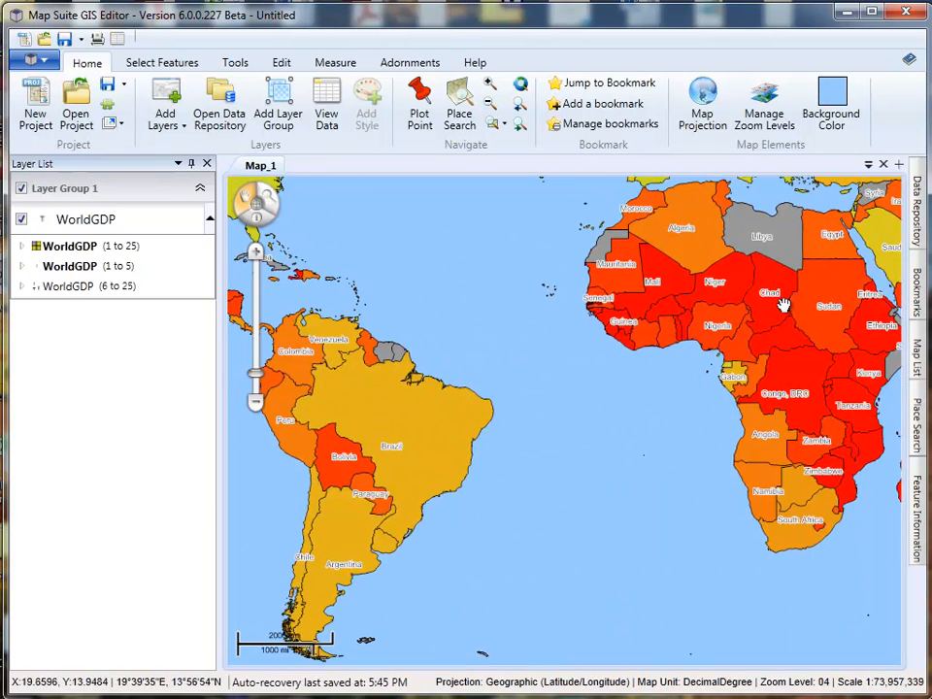
drag(777, 310, 659, 368)
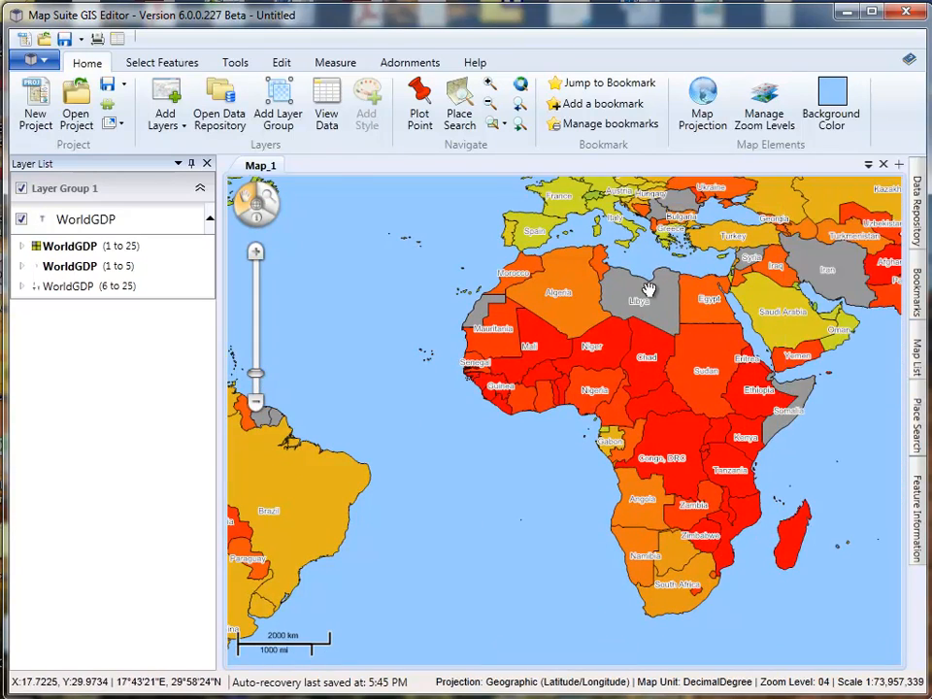
scroll(648, 290, down, 1)
drag(621, 301, 636, 375)
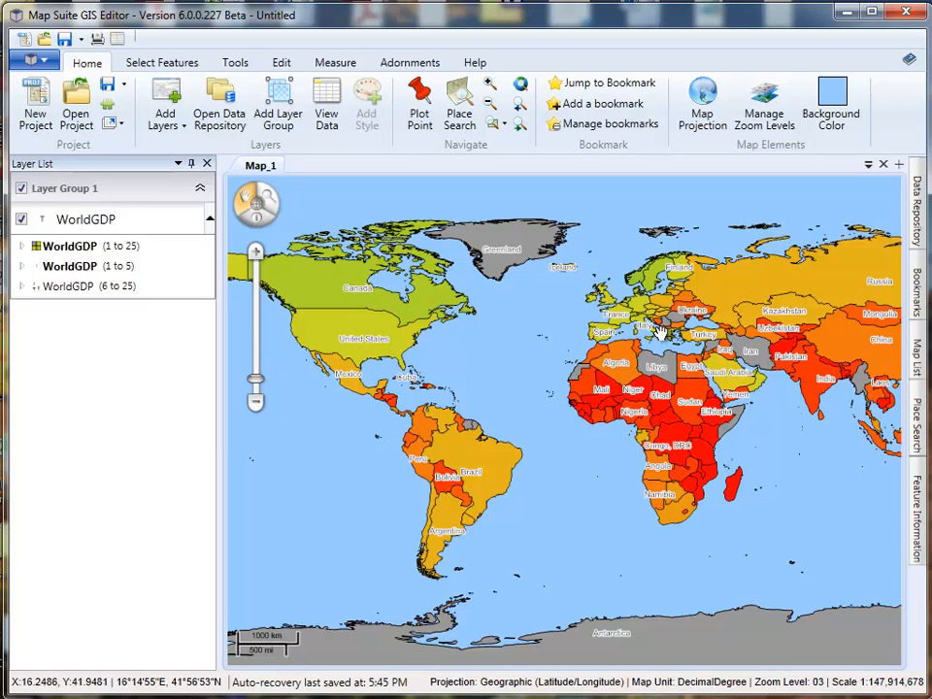
drag(656, 345, 592, 345)
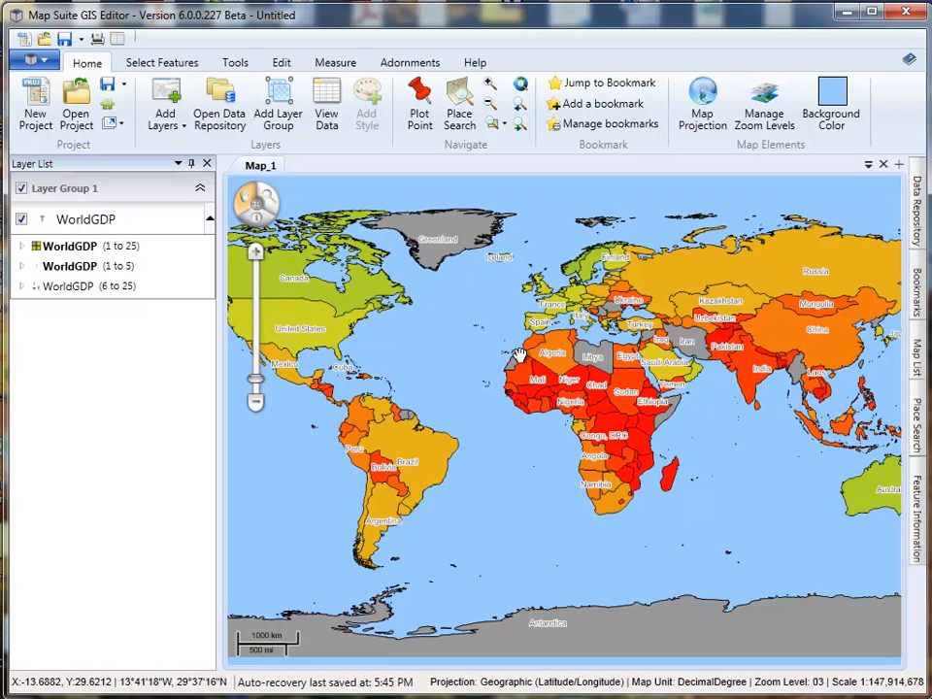